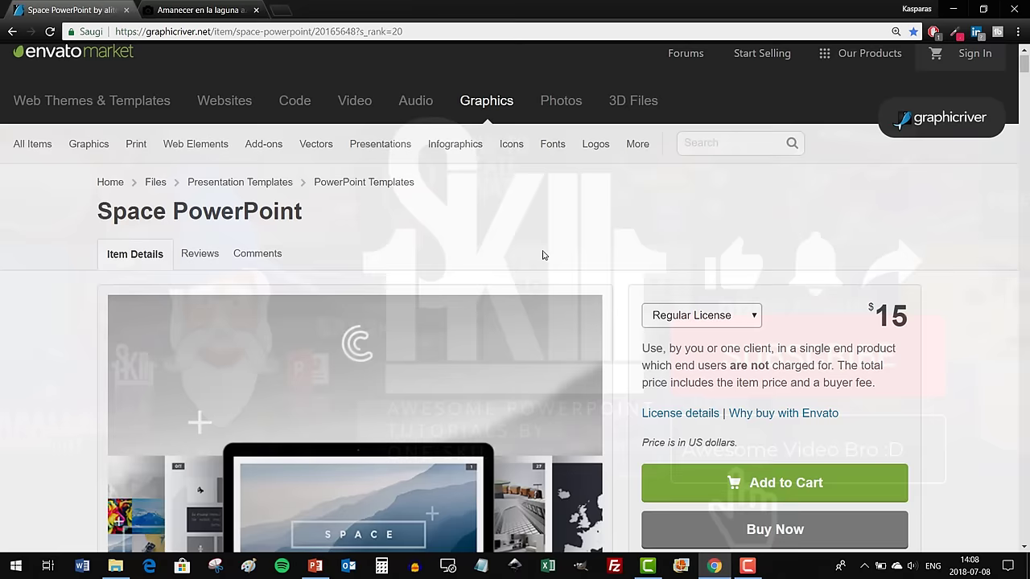
- Scroll the Space template page past the preview to the company history timeline slide thumbnails
scroll(545, 252, down, 1)
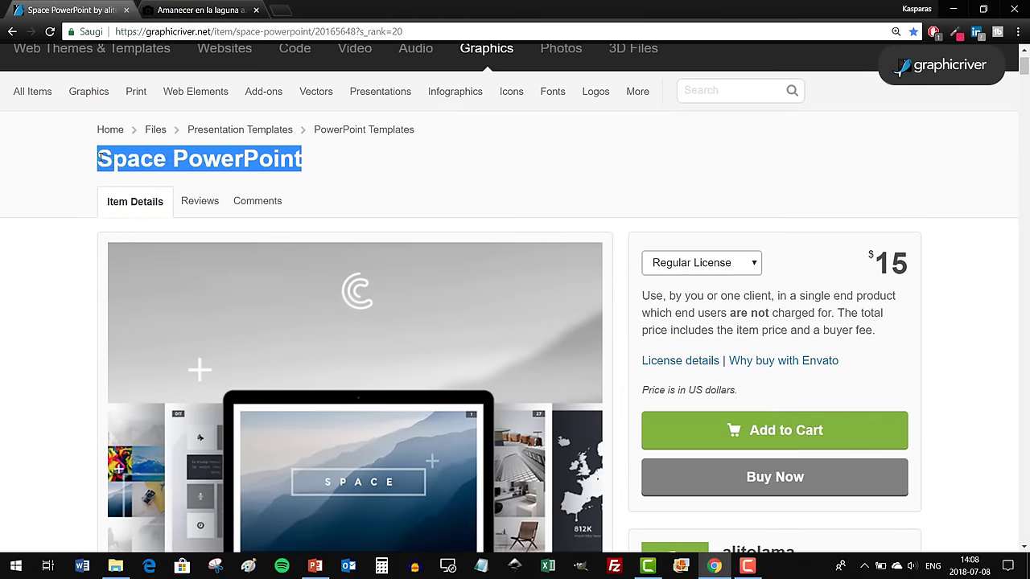
scroll(324, 199, down, 6)
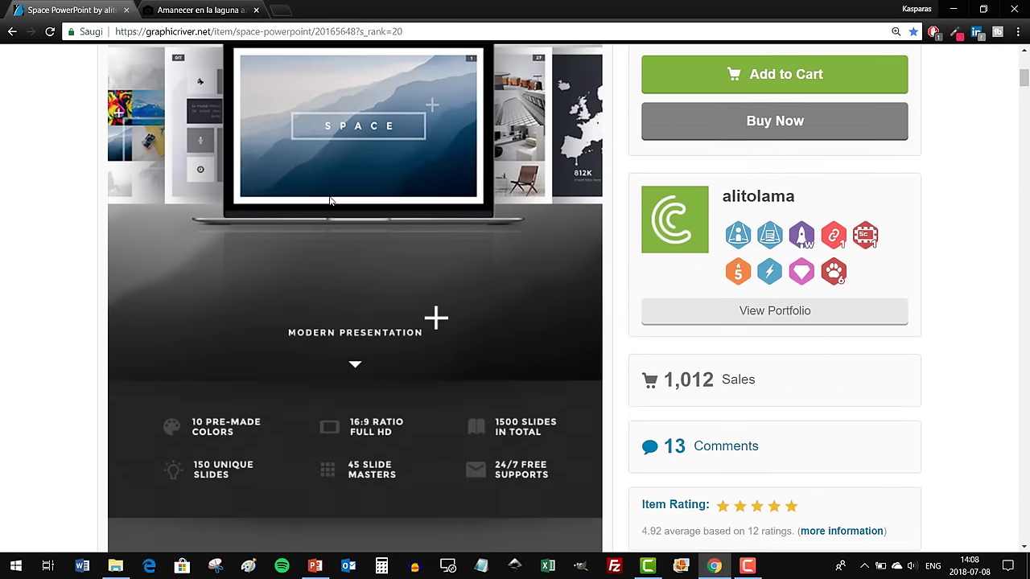
scroll(330, 203, down, 10)
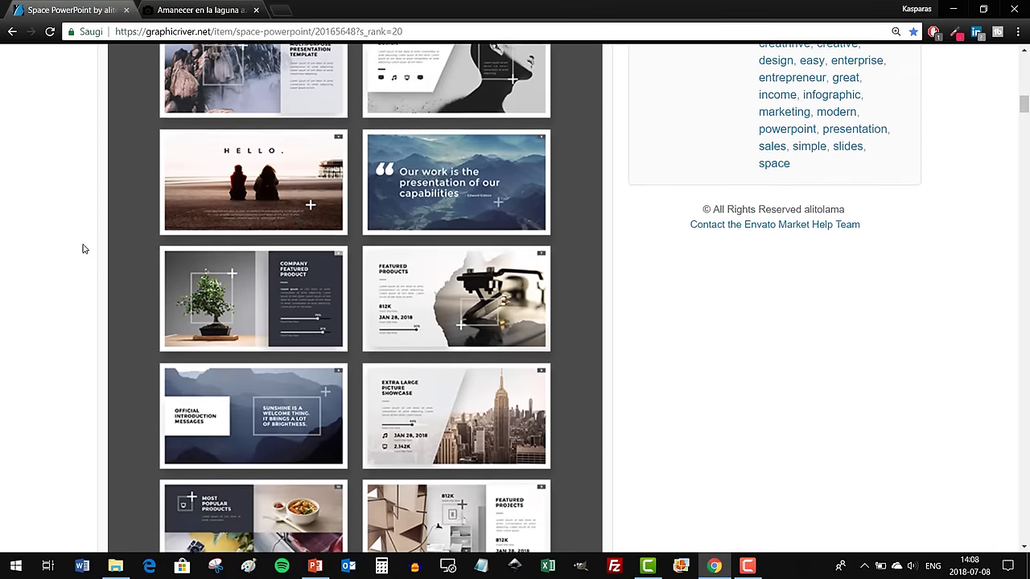
scroll(82, 251, down, 7)
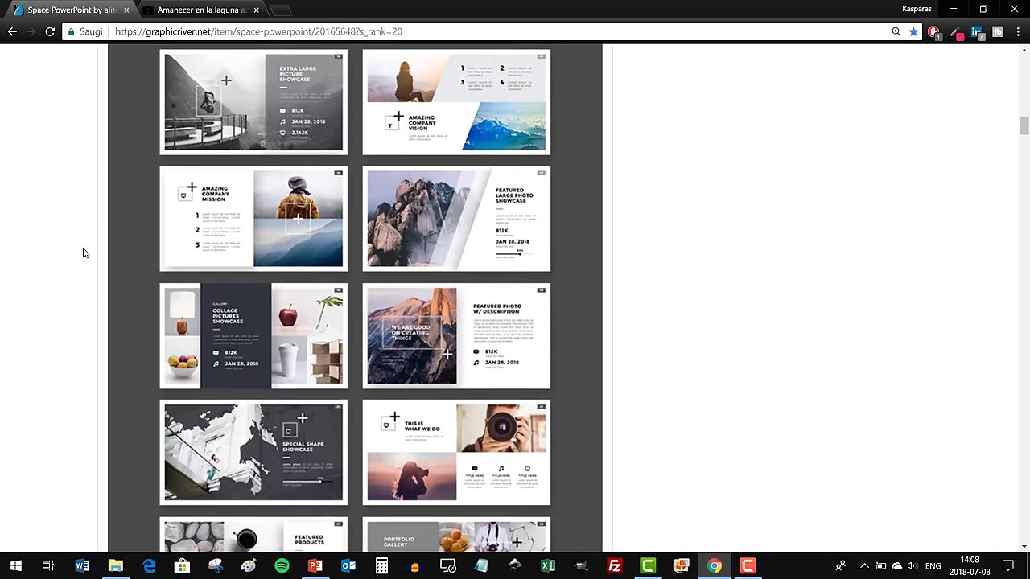
scroll(83, 251, down, 3)
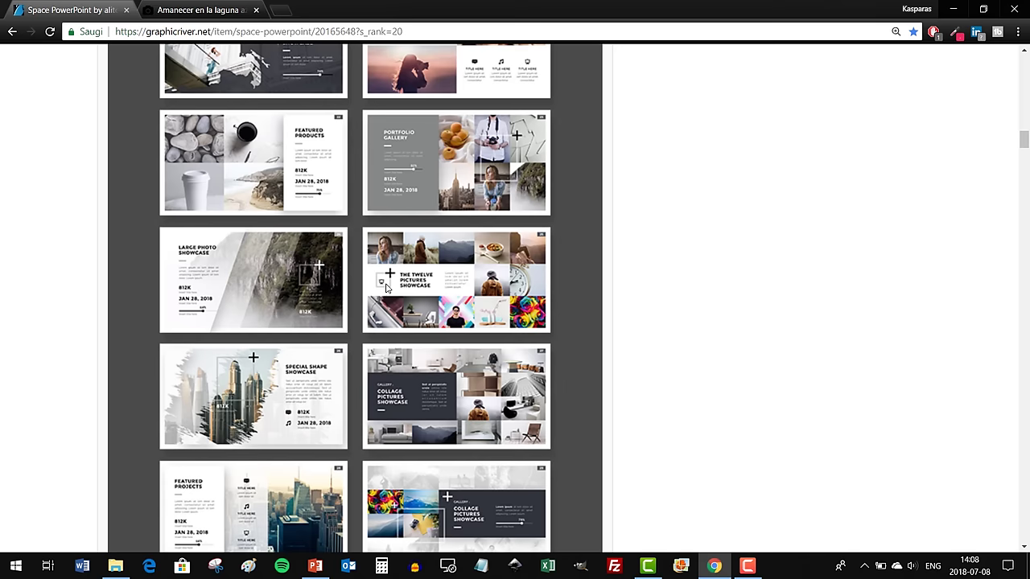
scroll(99, 304, down, 7)
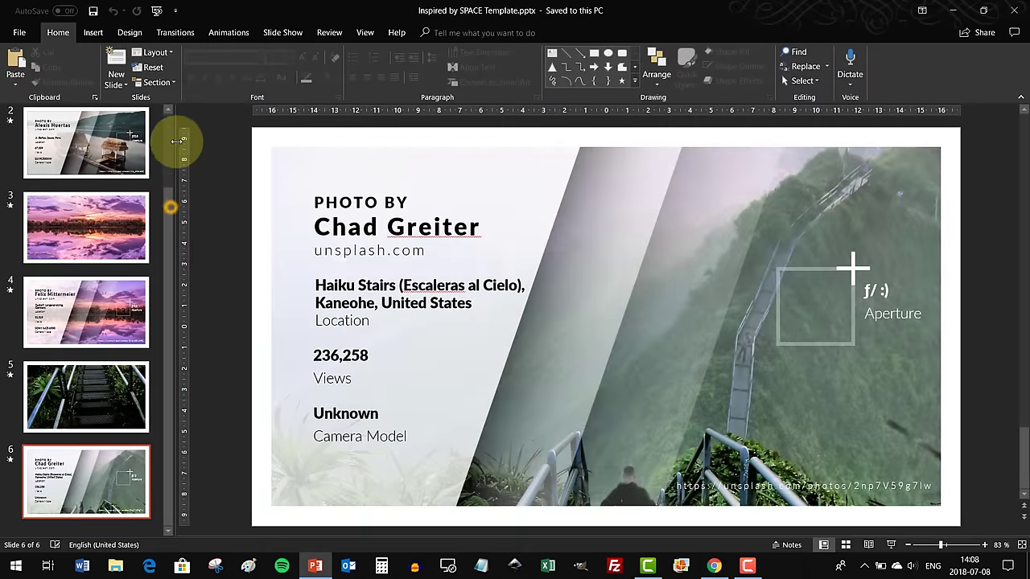
- Create a new blank presentation and give its slide the Blank layout
scroll(213, 242, up, 3)
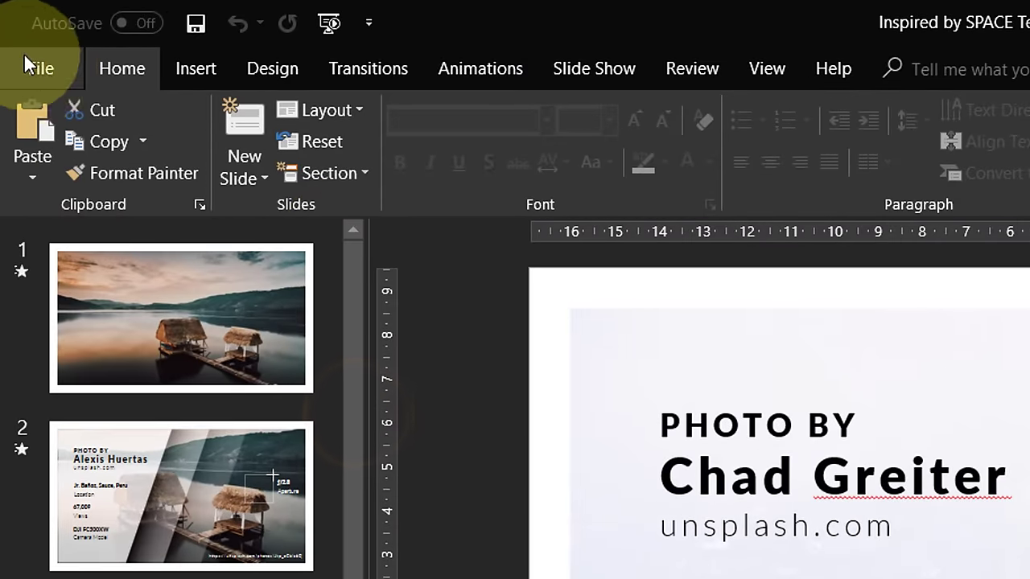
click(25, 42)
click(74, 169)
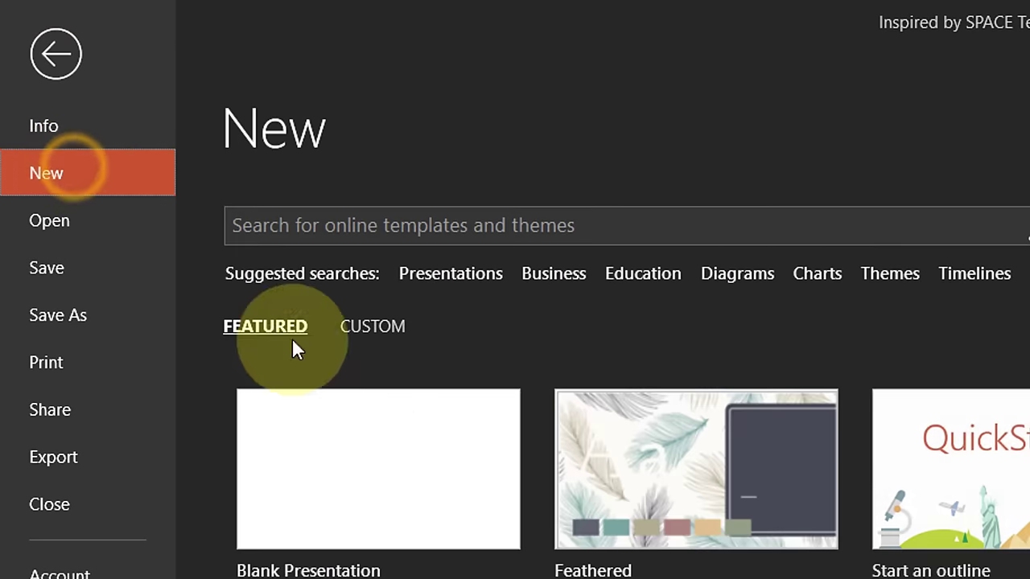
click(381, 468)
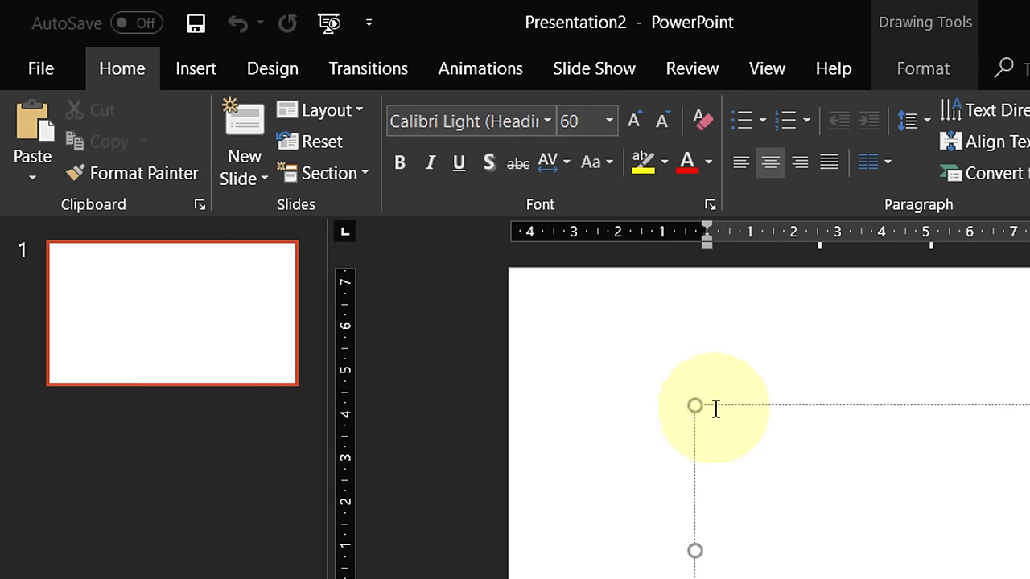
click(680, 347)
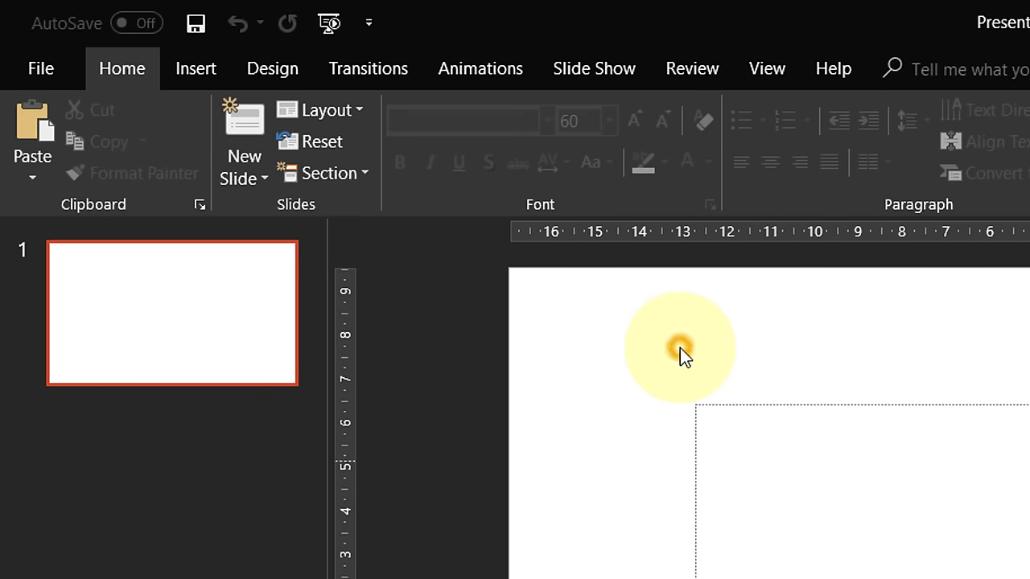
click(338, 108)
click(446, 466)
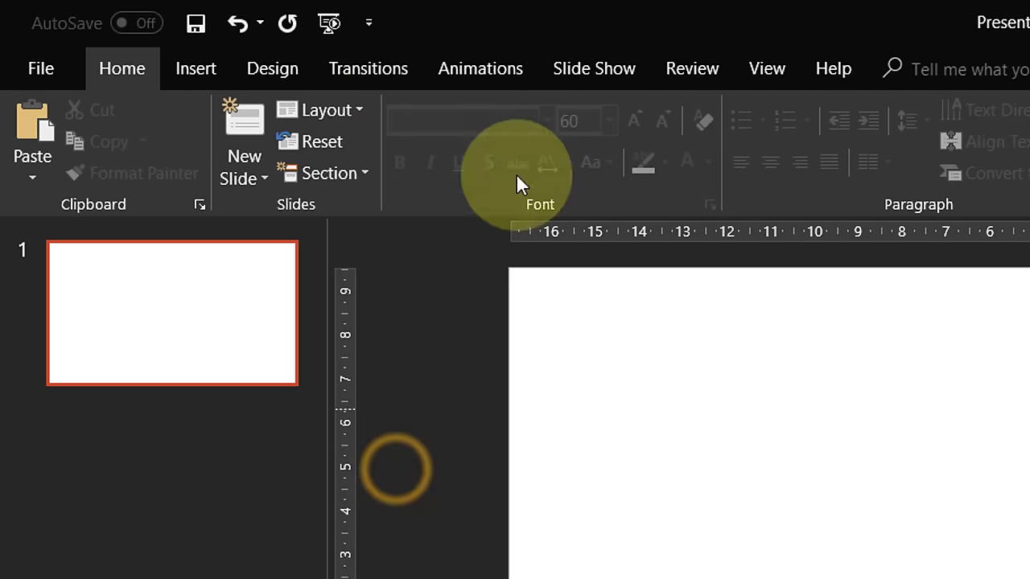
- Turn on gridlines and the centre guides for the slide
click(762, 71)
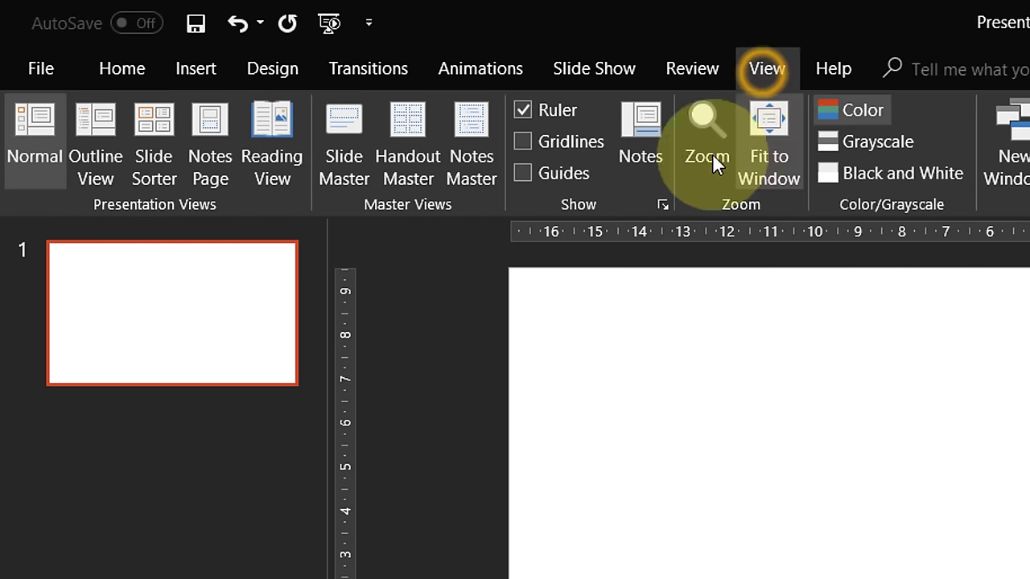
click(527, 175)
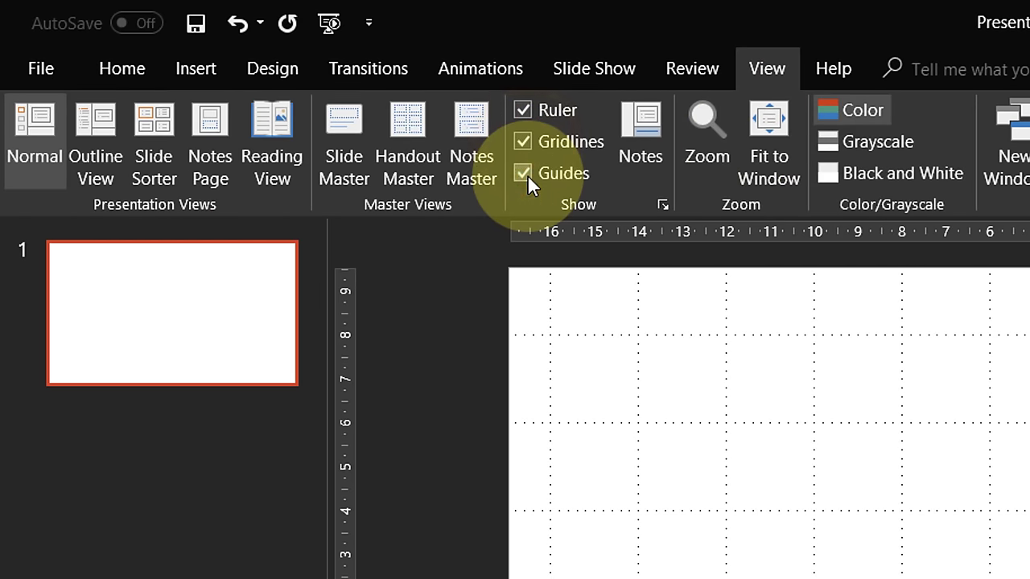
click(662, 204)
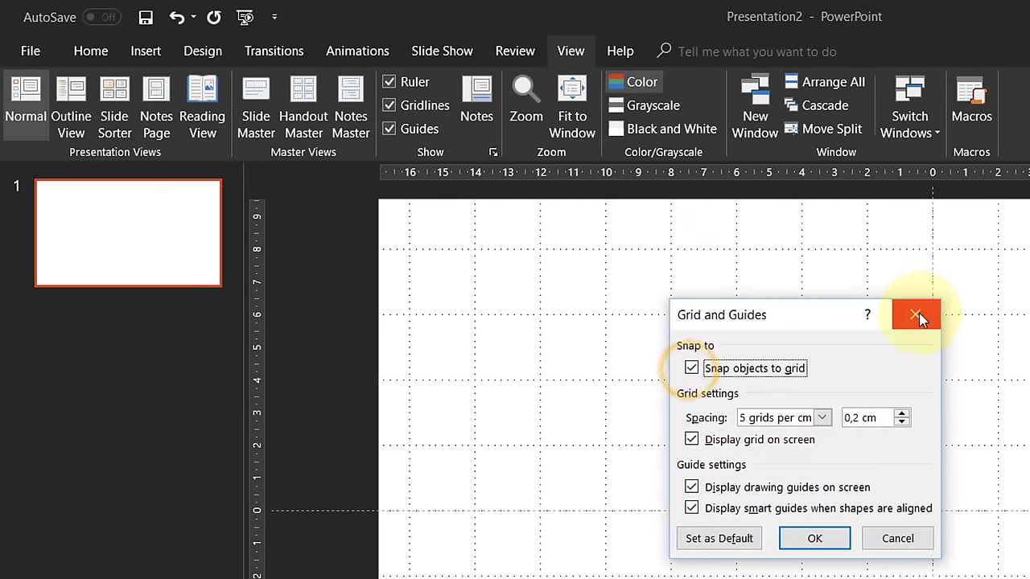
click(916, 316)
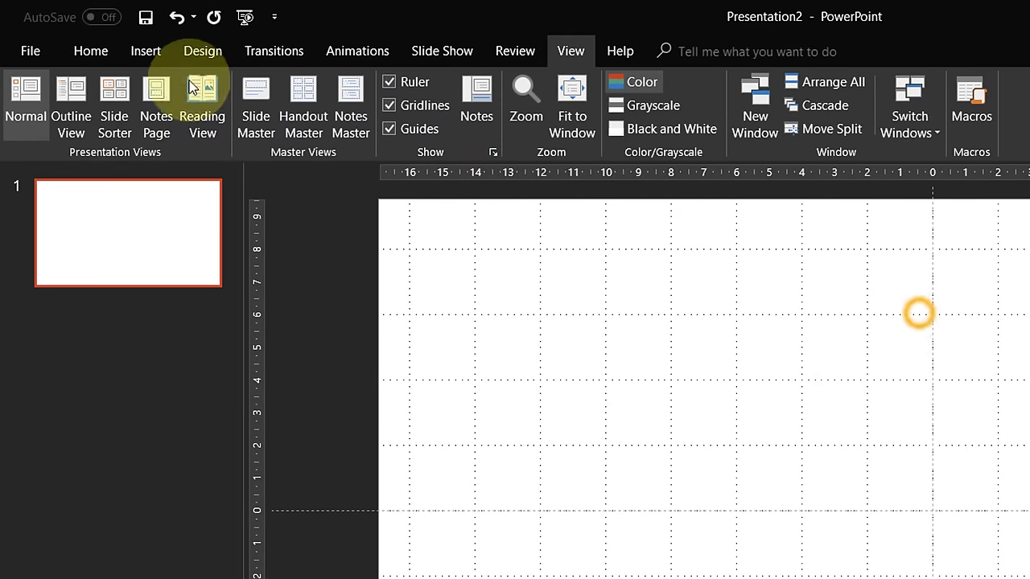
click(147, 53)
- Draw a blue rectangle on the slide
click(334, 131)
click(397, 172)
drag(495, 306, 696, 485)
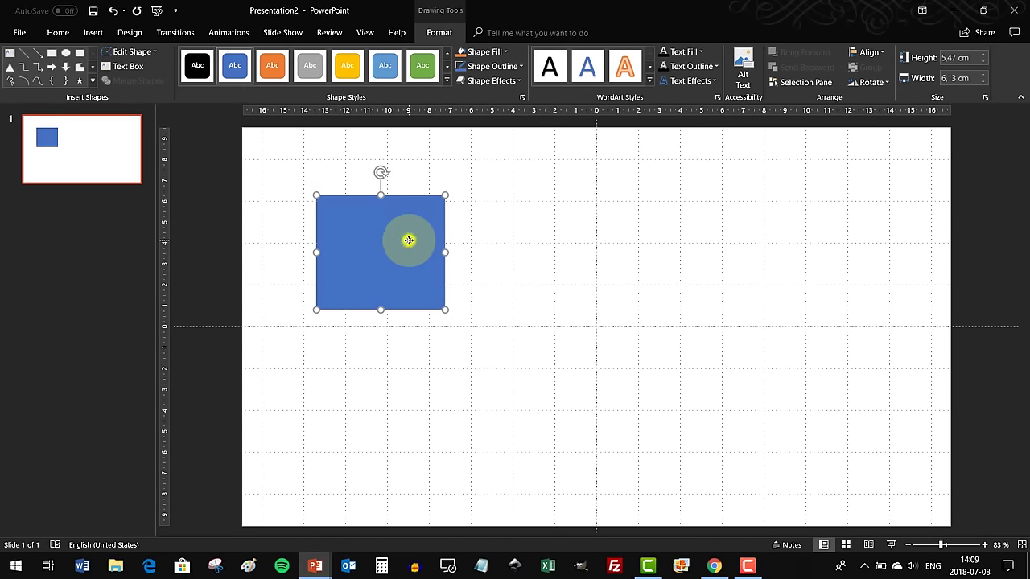
- Set the rectangle's fill to 53% transparency with no outline
right_click(409, 240)
click(455, 541)
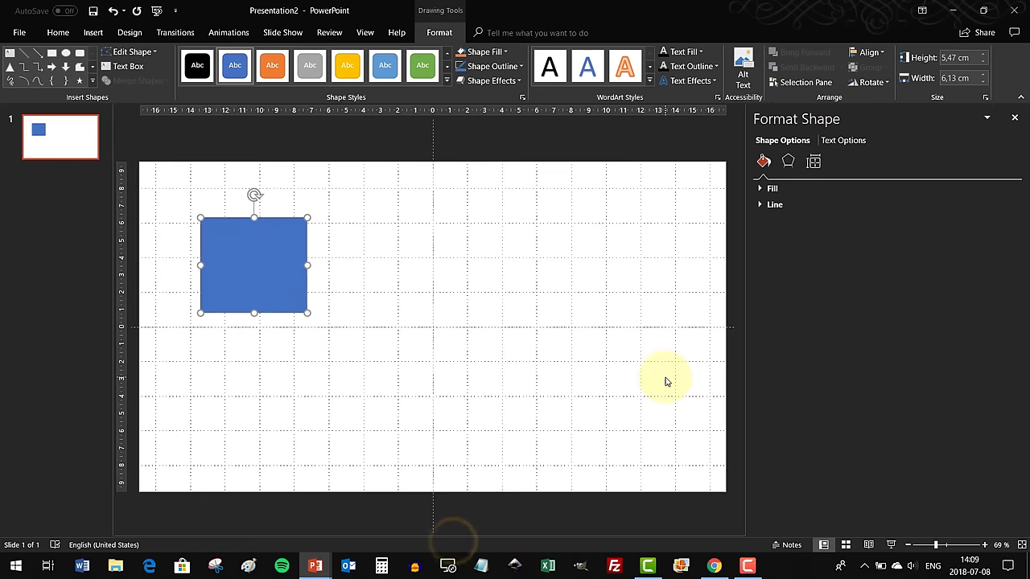
key(alt)
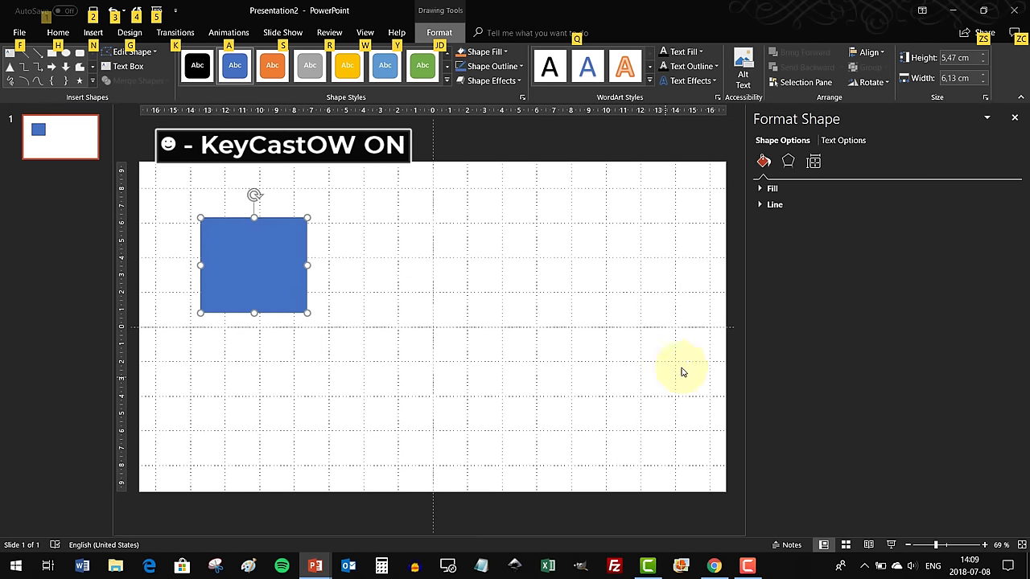
click(760, 188)
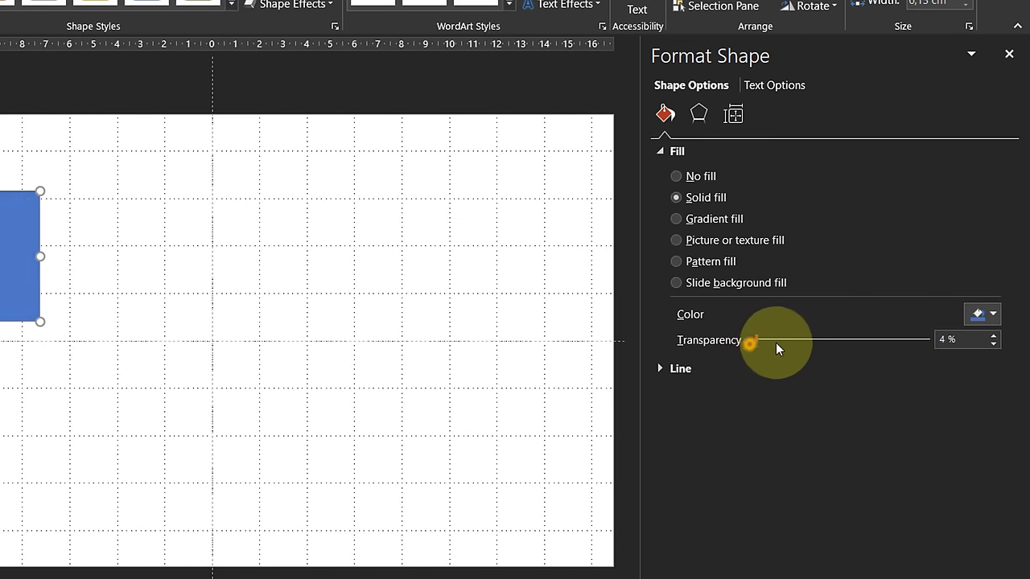
drag(776, 348, 844, 351)
click(663, 369)
click(677, 394)
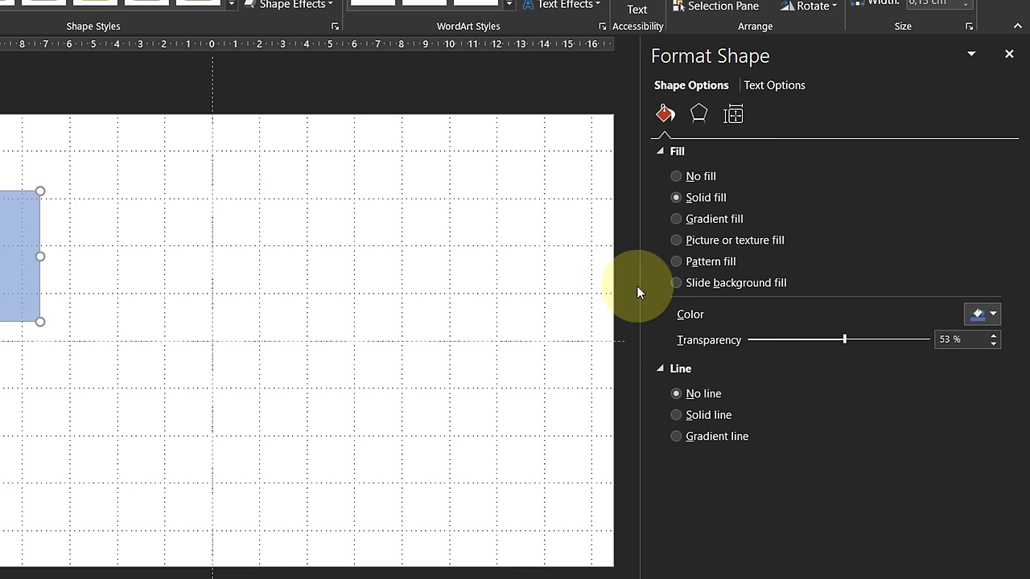
- Move the rectangle to the slide's top-left corner
drag(639, 281, 703, 295)
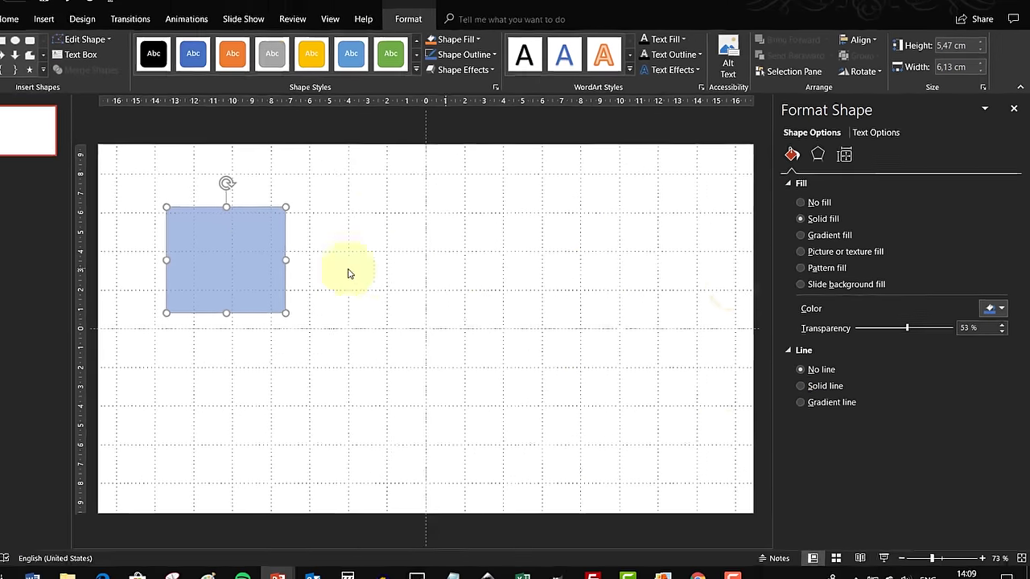
drag(39, 250, 0, 215)
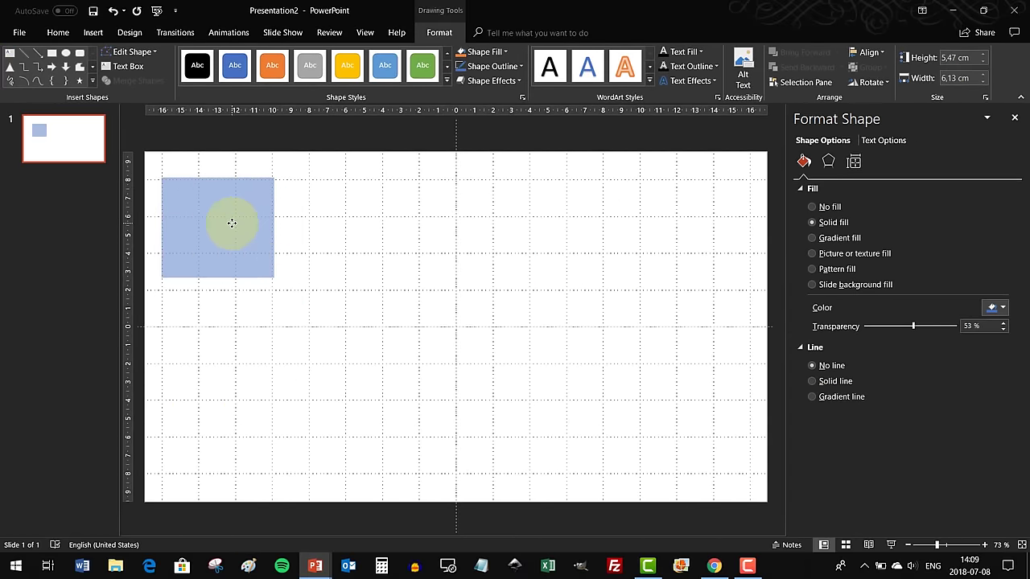
ctrl+scroll(184, 193, up, 6)
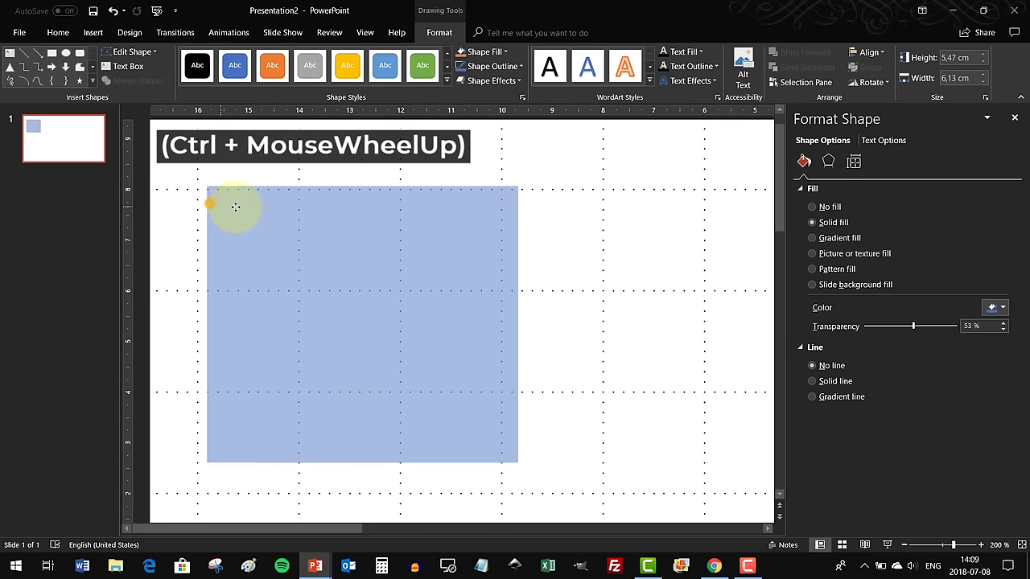
drag(219, 209, 220, 206)
- Turn off Snap objects to grid in the Grid and Guides settings
click(258, 177)
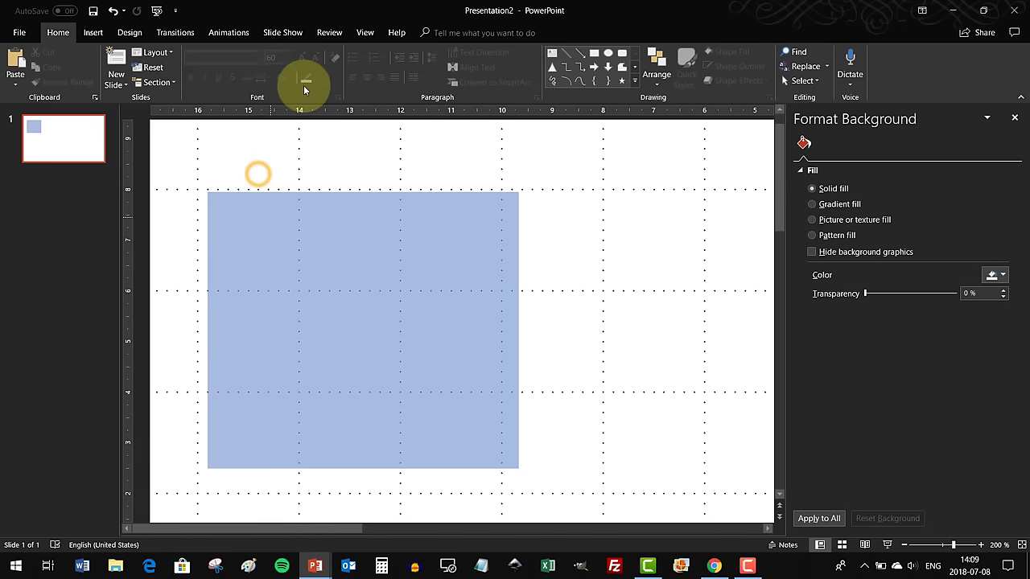
click(364, 32)
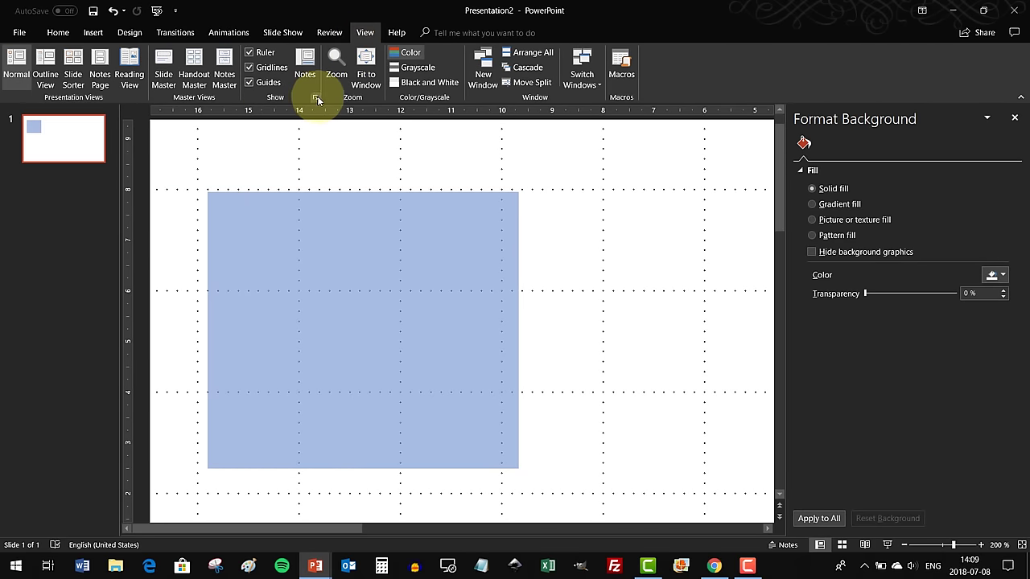
click(316, 97)
click(441, 235)
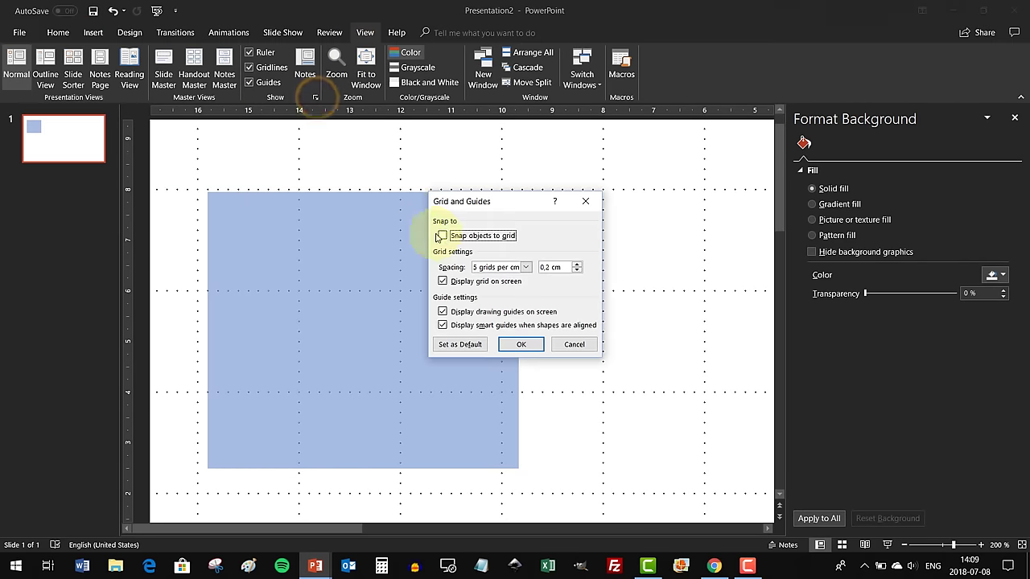
click(520, 346)
- Align the rectangle's top-left corner and stretch it down near the slide bottom
mouse_move(263, 215)
mouse_down()
mouse_move(253, 207)
mouse_move(265, 198)
mouse_up()
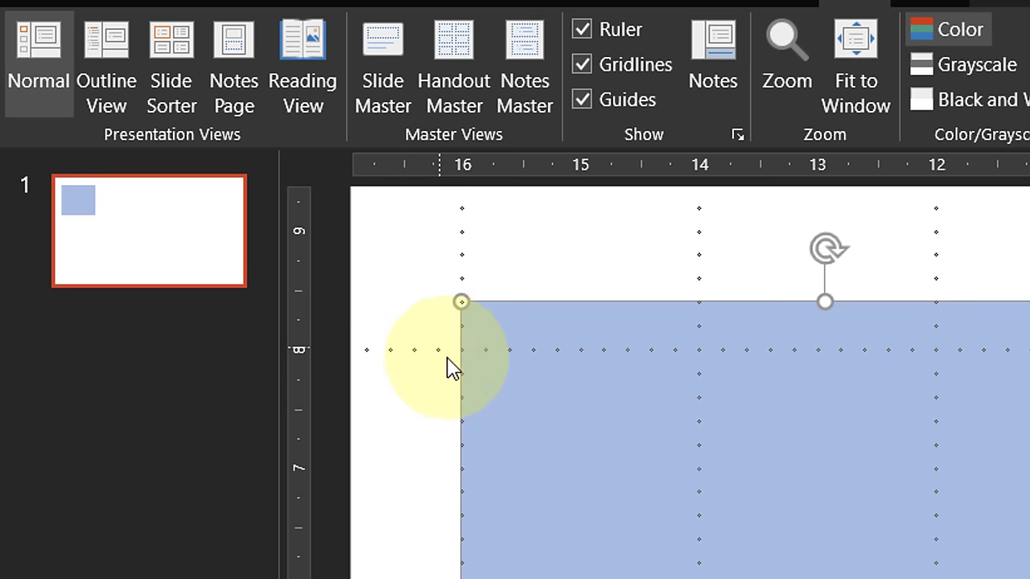
click(521, 243)
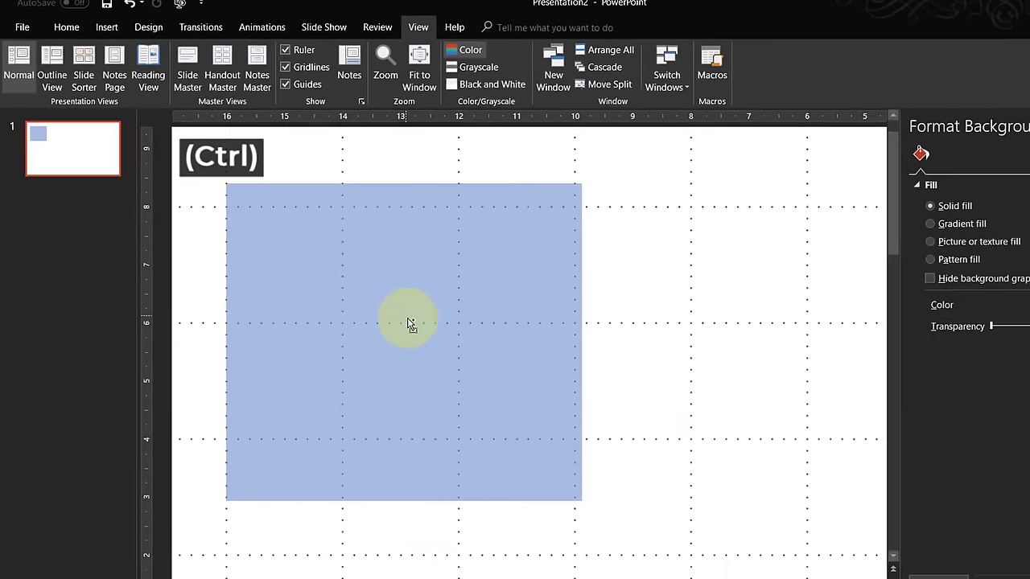
ctrl+scroll(842, 578, down, 5)
click(245, 245)
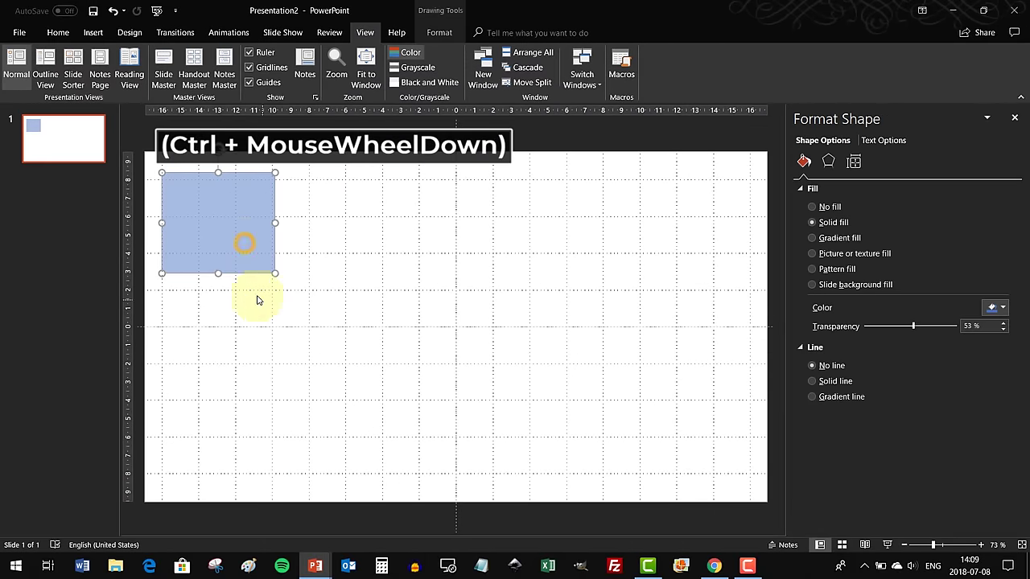
drag(219, 274, 215, 484)
click(322, 464)
- Widen the rectangle almost to the slide's right edge, leaving a thin margin
ctrl+scroll(180, 481, up, 8)
drag(650, 529, 138, 533)
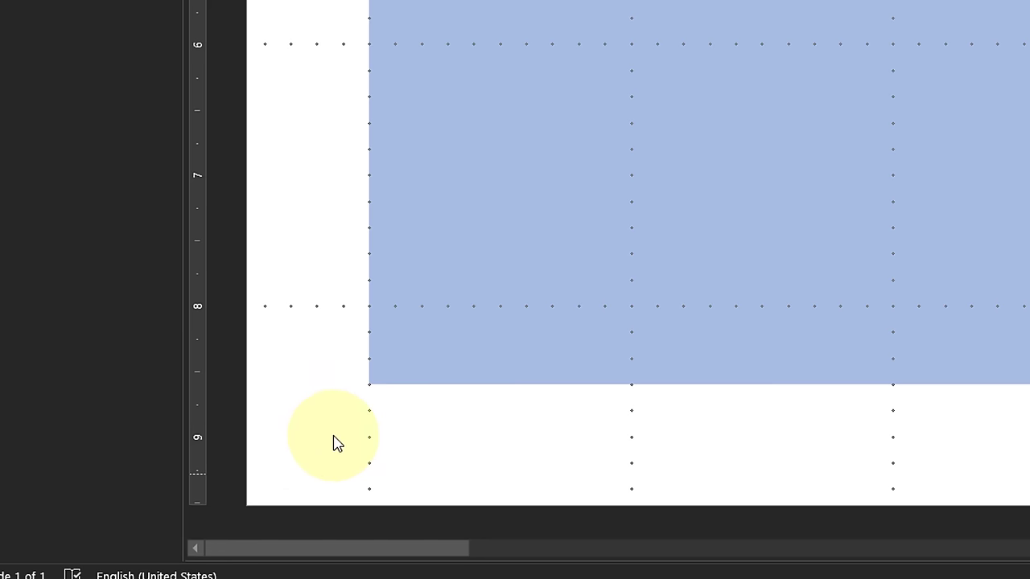
scroll(390, 328, down, 5)
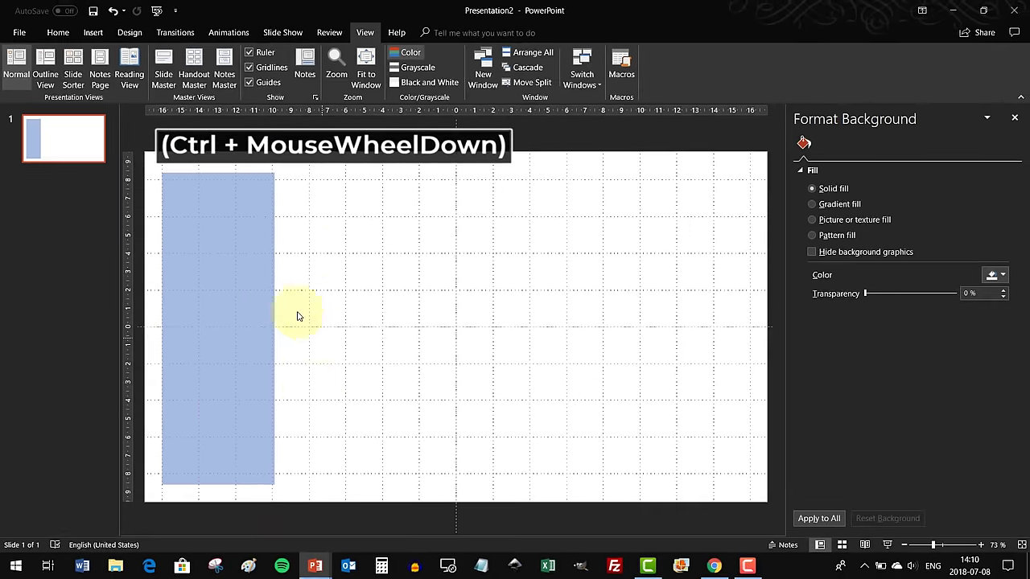
click(248, 288)
drag(276, 328, 750, 335)
click(769, 201)
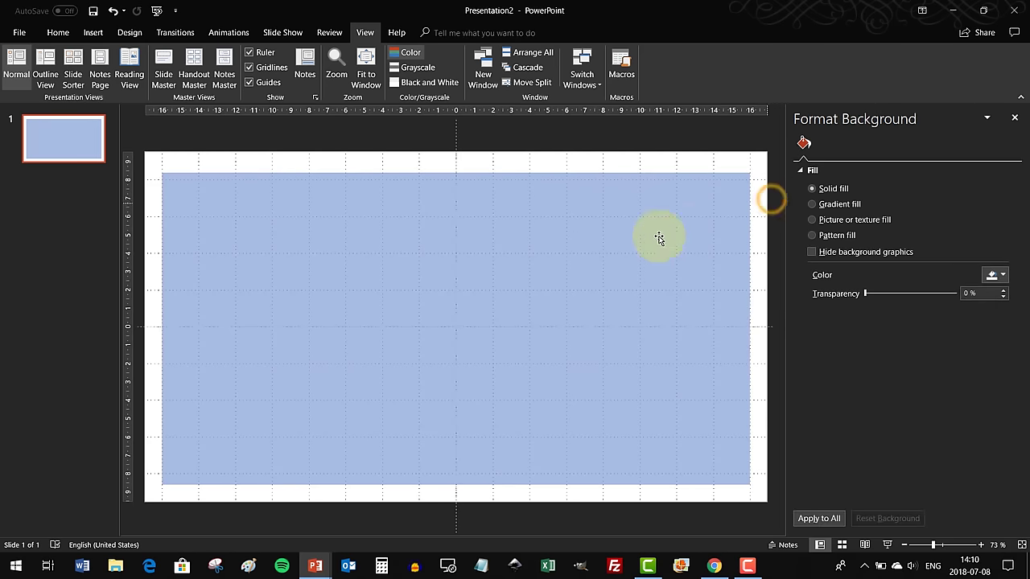
- In Slide Master, clear the Title Slide layout's placeholders and paste in the blue rectangle
click(618, 242)
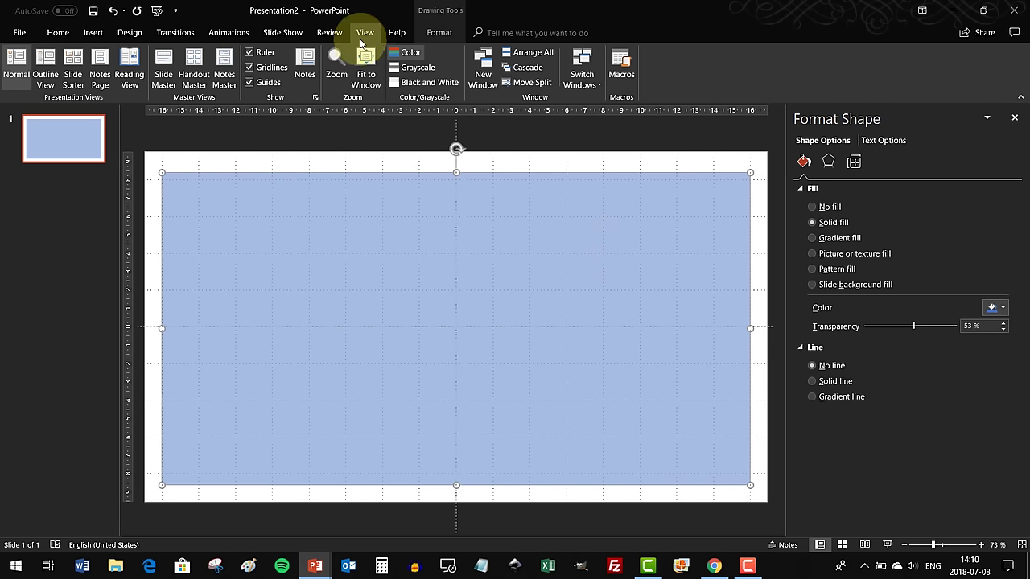
click(164, 79)
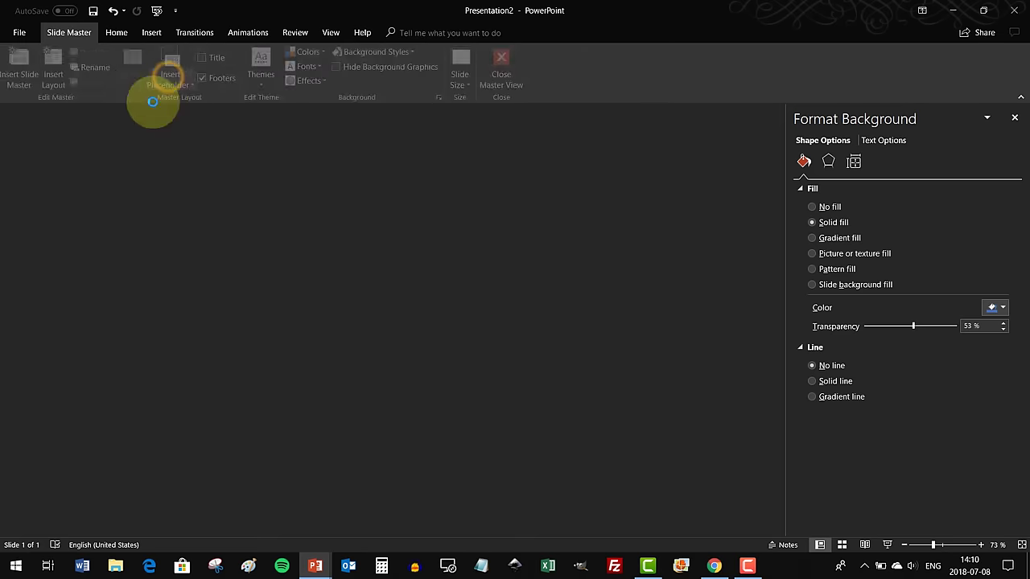
scroll(106, 166, up, 5)
click(66, 185)
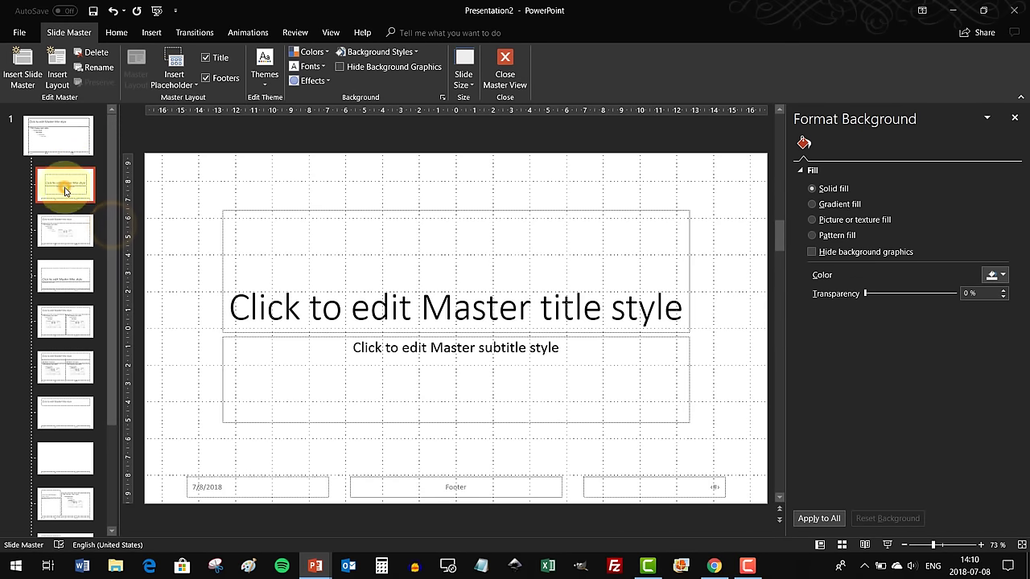
key(ctrl+a)
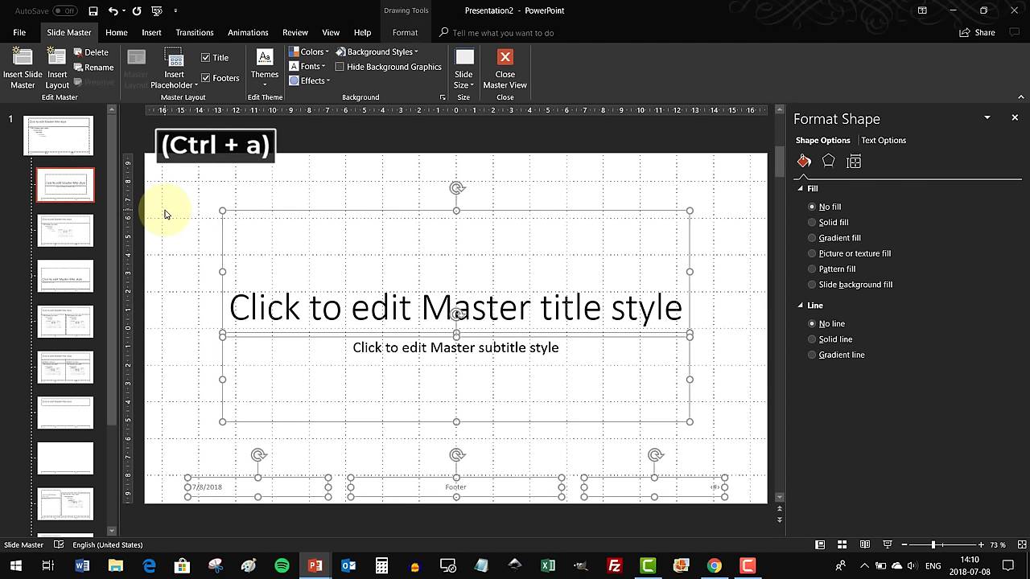
key(Delete)
key(ctrl+v)
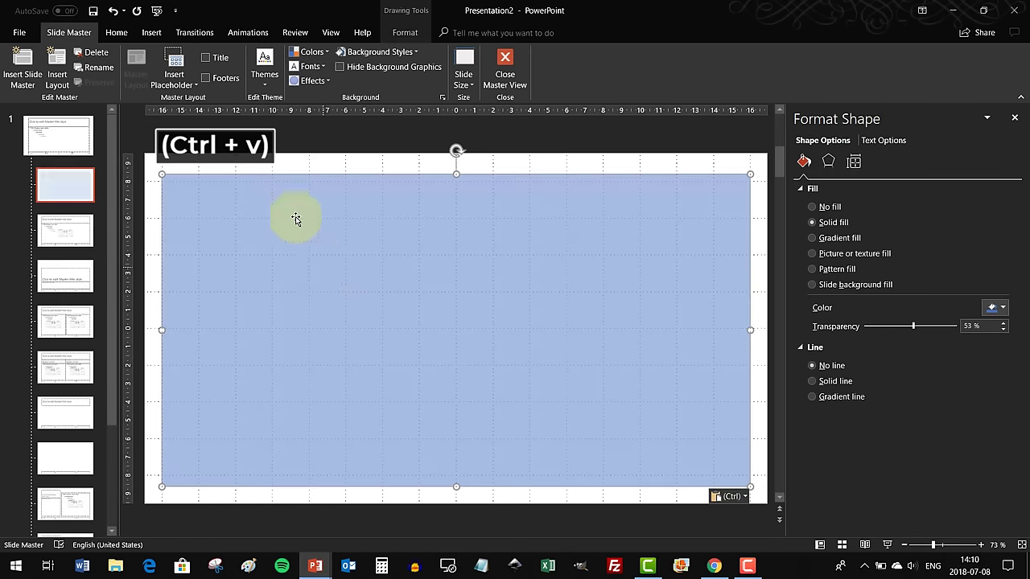
- Draw a Picture placeholder across the whole Title Slide layout
click(319, 159)
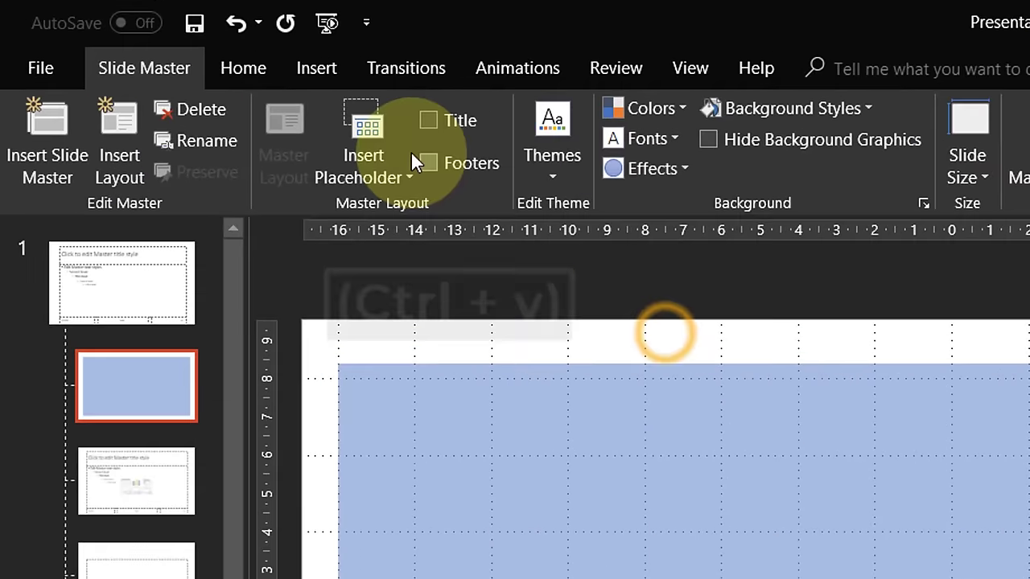
click(407, 176)
click(410, 294)
scroll(333, 252, down, 2)
mouse_move(214, 190)
mouse_down()
mouse_move(511, 437)
mouse_move(705, 481)
mouse_up()
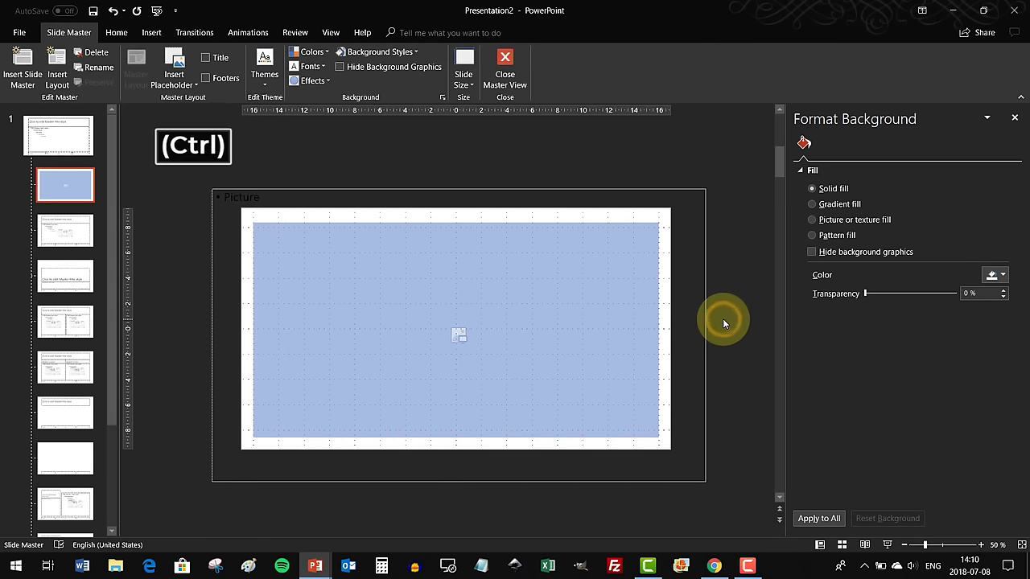
- Intersect the picture placeholder with the blue rectangle, then close Master View
key(ctrl+a)
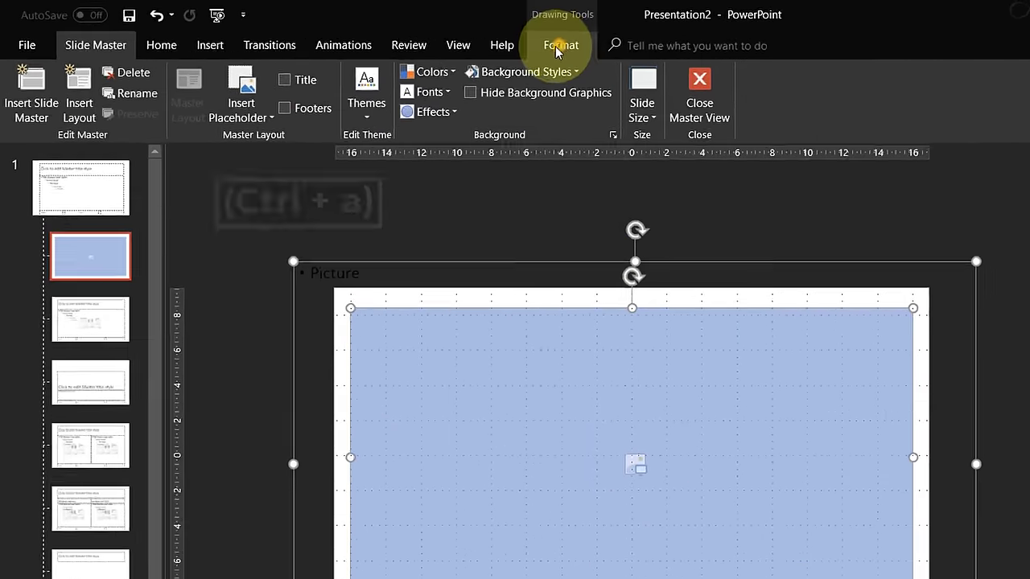
click(404, 32)
click(122, 80)
click(299, 313)
click(449, 331)
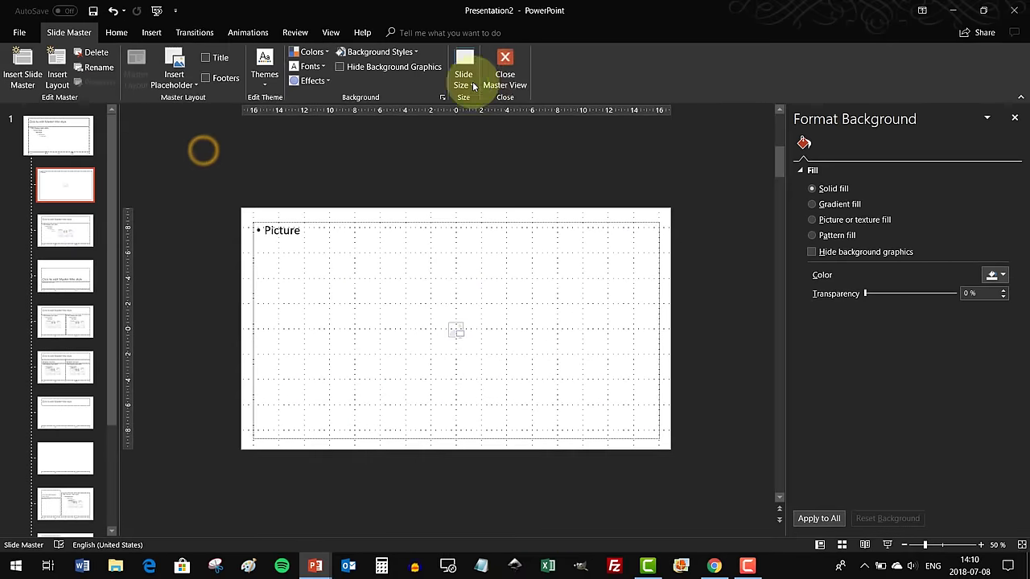
click(514, 67)
- Apply the custom Title Slide layout to slide 1
right_click(77, 158)
mouse_move(159, 308)
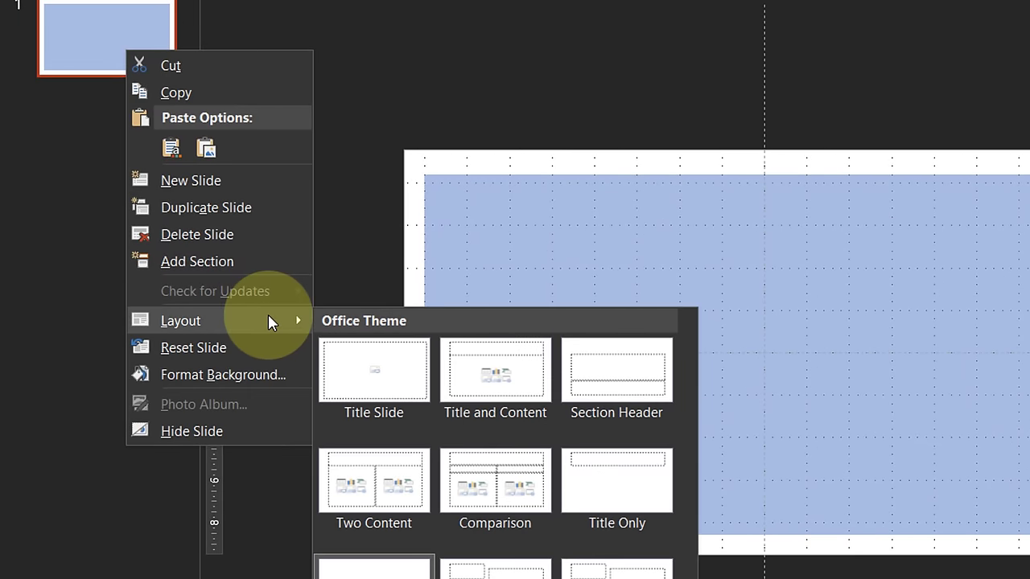
click(392, 368)
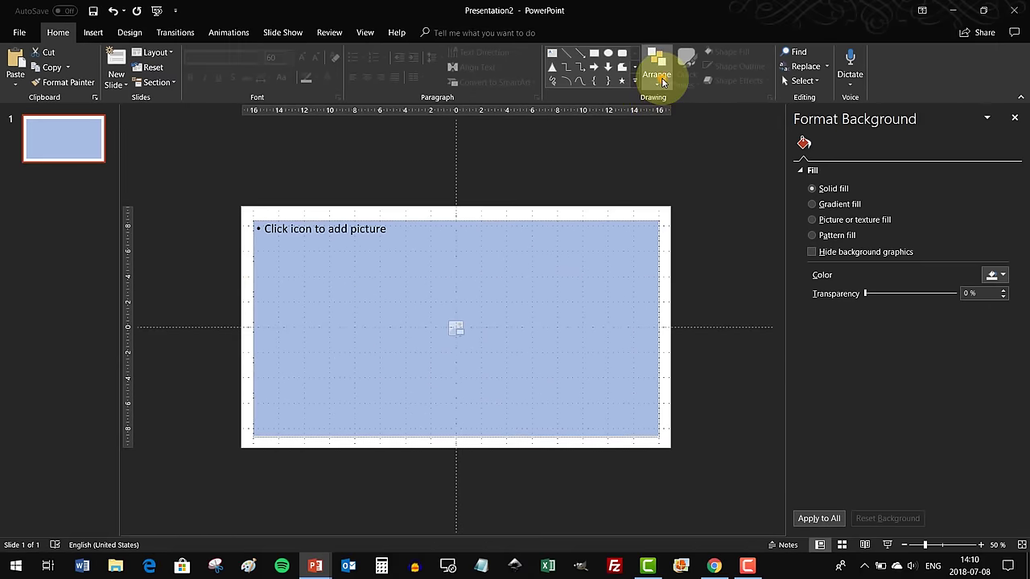
- Send the picture placeholder to the back
click(662, 83)
mouse_move(671, 257)
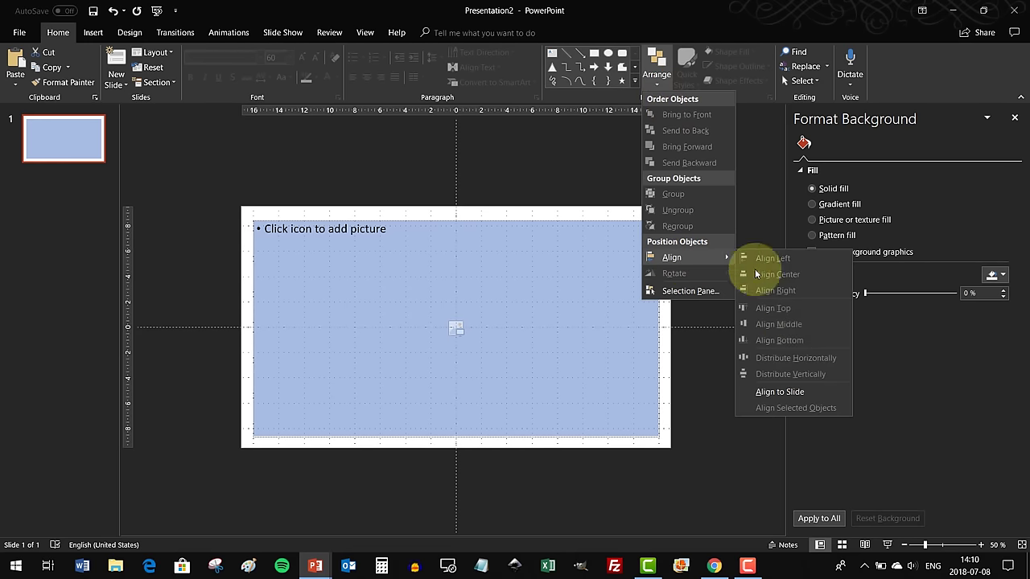
click(639, 246)
click(638, 246)
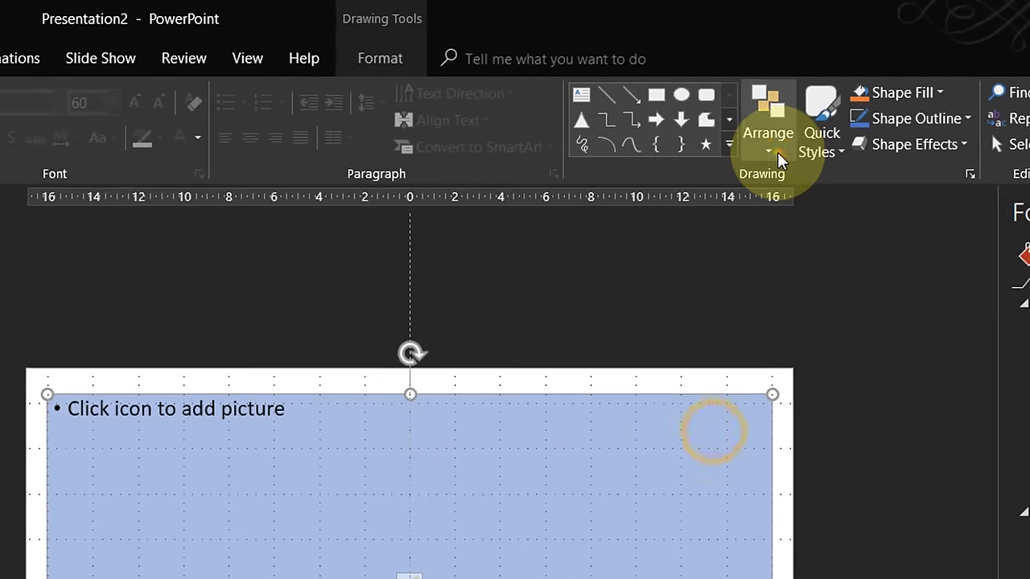
click(656, 78)
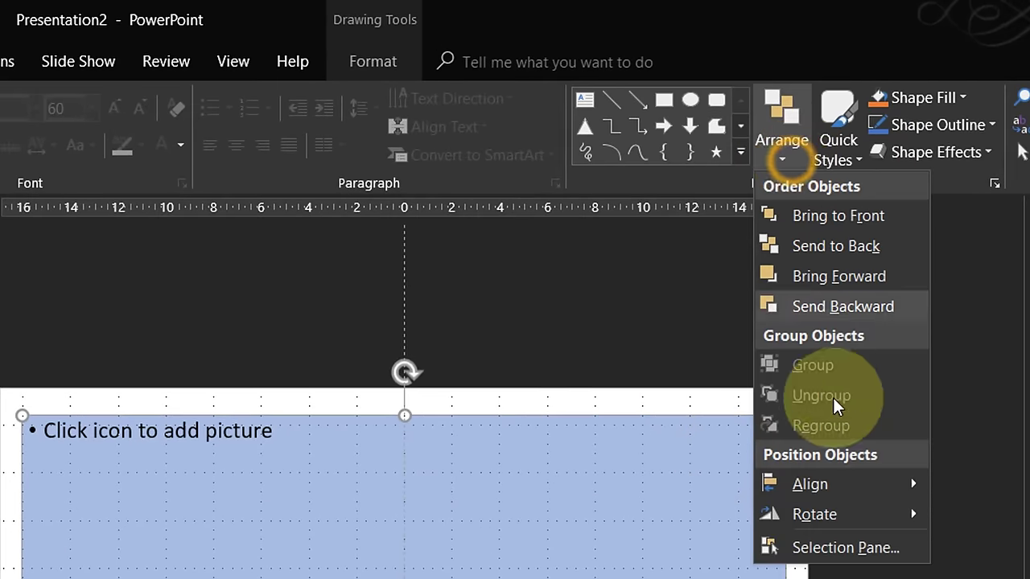
click(855, 246)
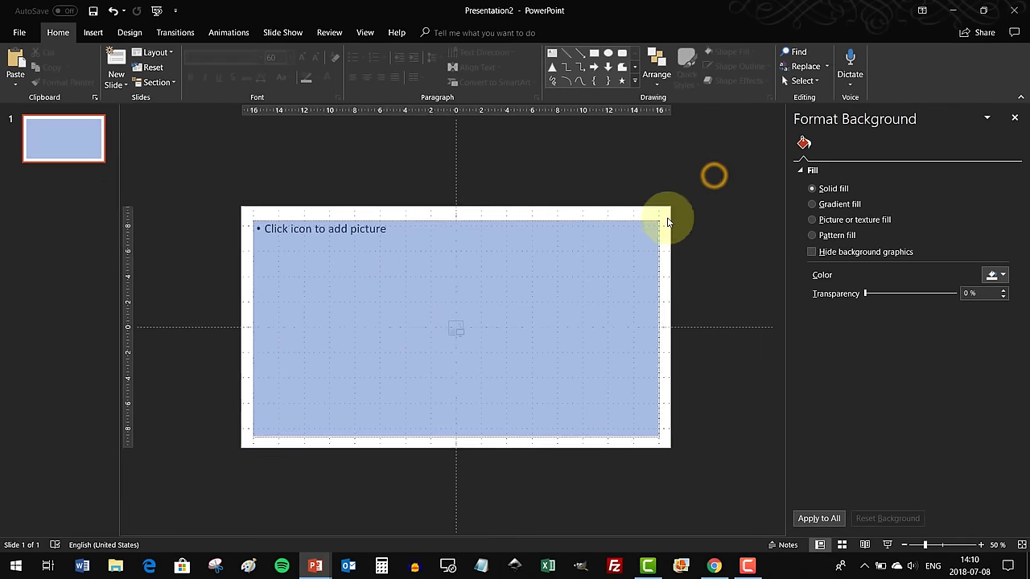
scroll(701, 492, up, 2)
click(93, 33)
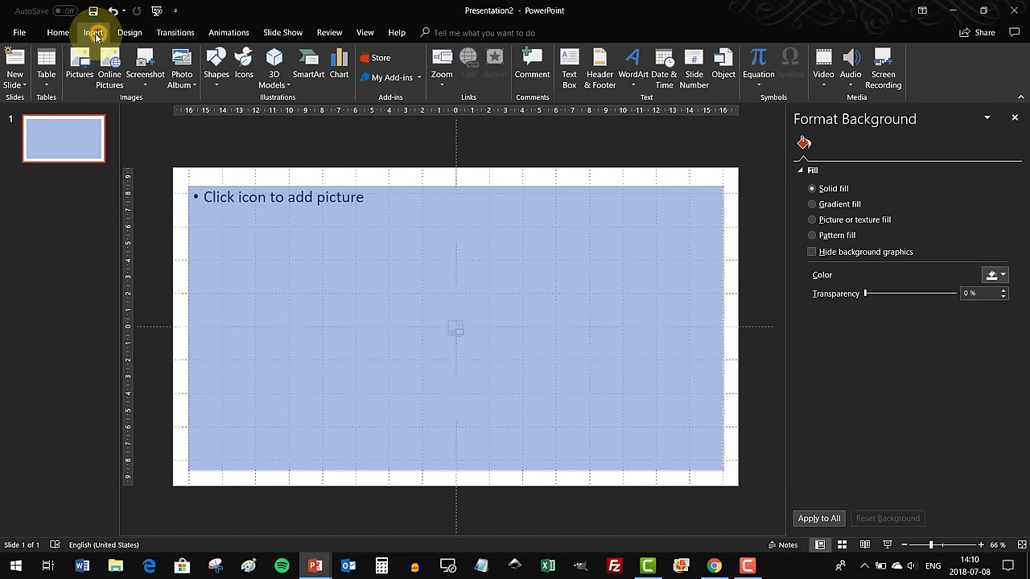
click(217, 72)
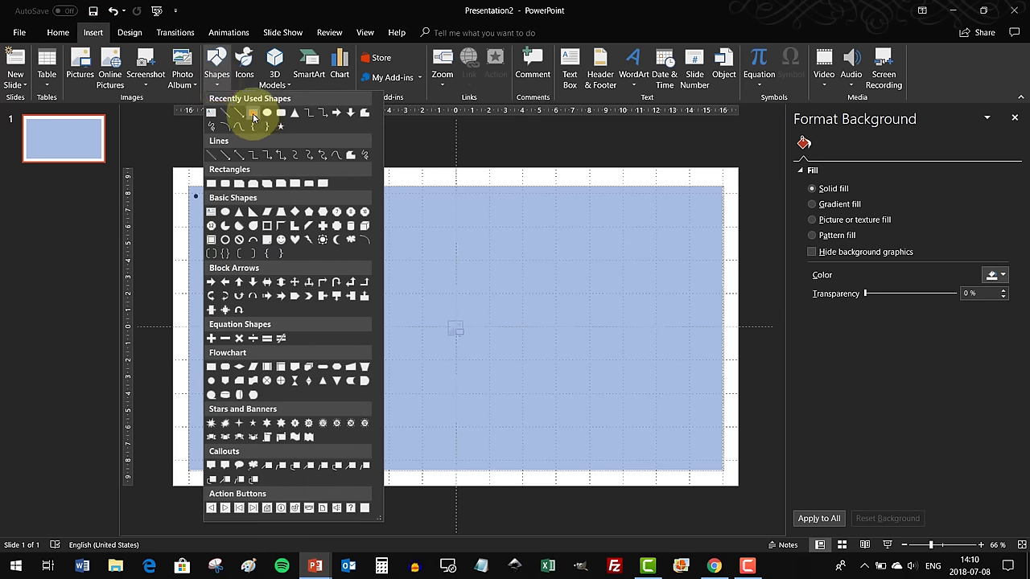
- Draw a small rectangle, give it the blue shape's translucent formatting, and fill it gold
click(254, 116)
drag(176, 161, 299, 320)
click(449, 268)
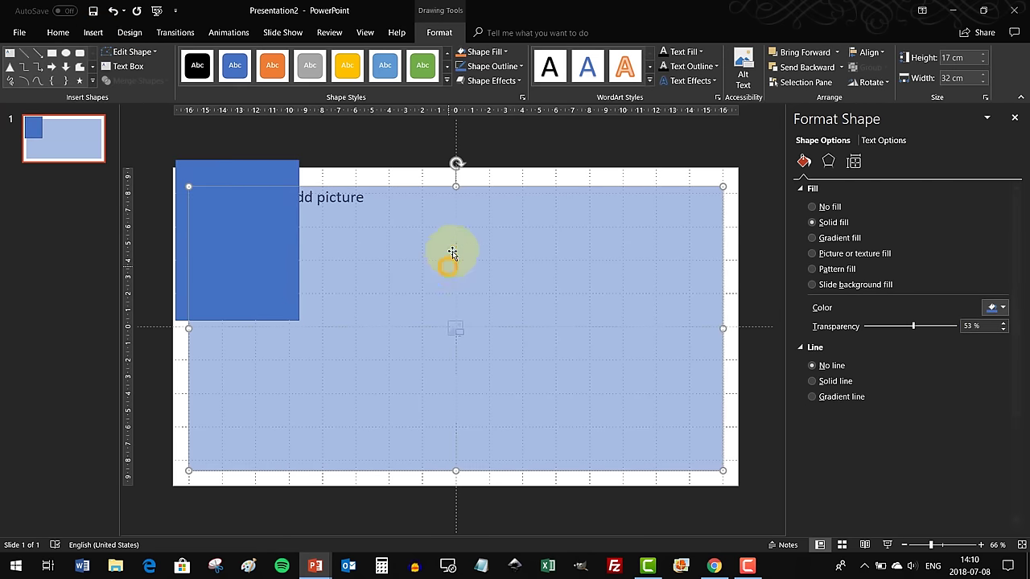
click(56, 33)
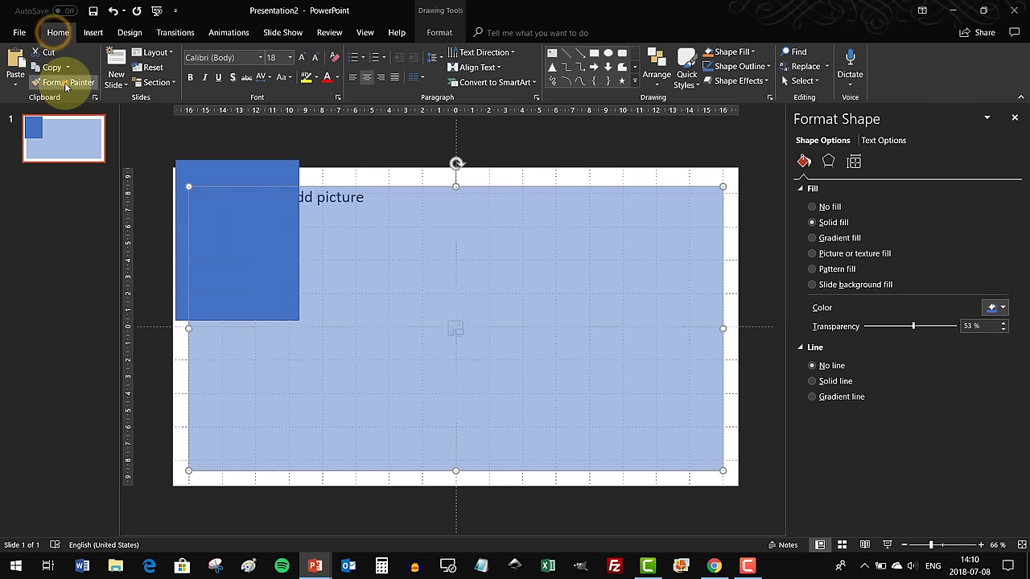
click(218, 221)
click(439, 32)
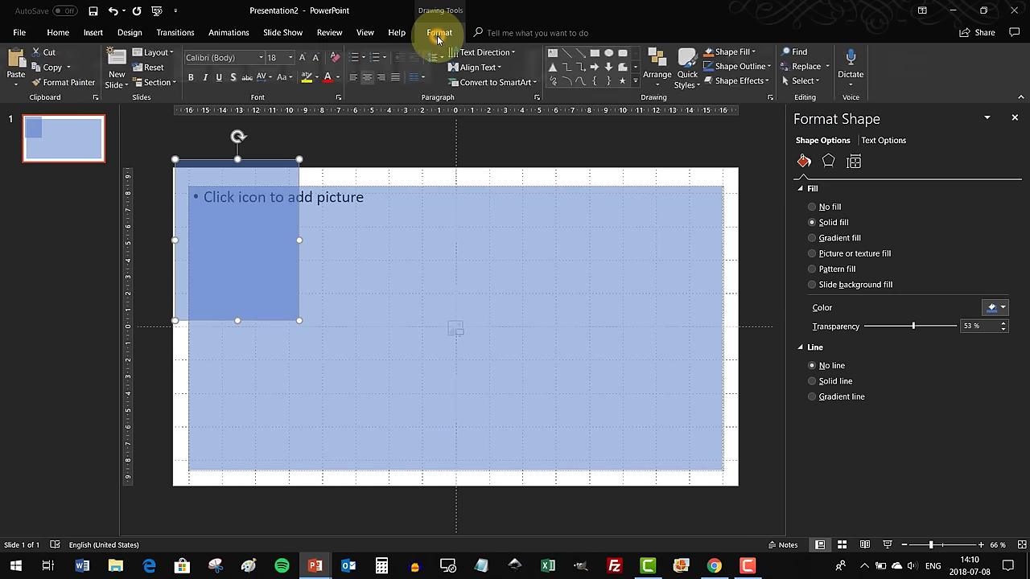
click(487, 54)
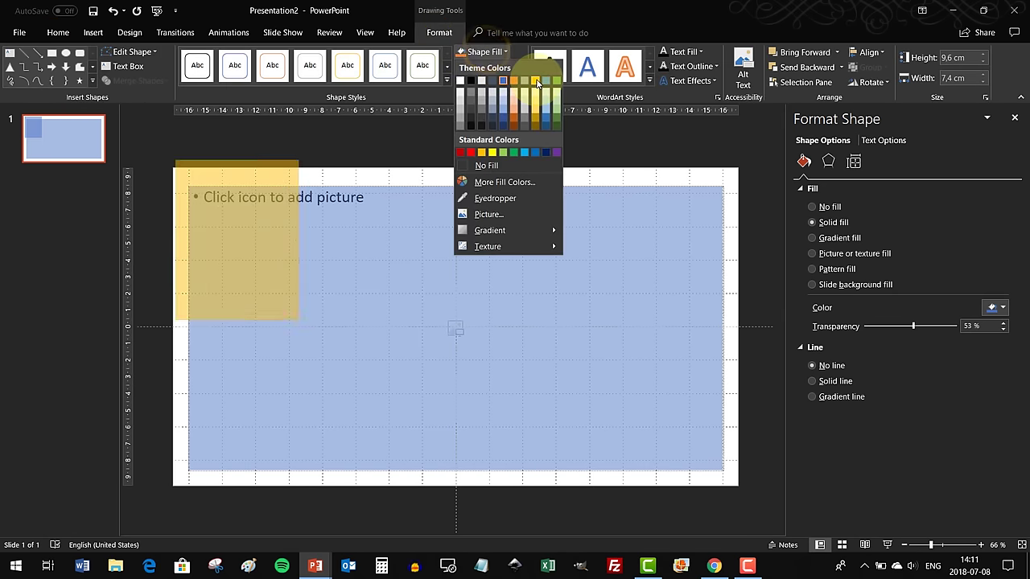
click(539, 74)
- Enlarge, tilt clockwise and reposition the gold rectangle over the slide's left side
ctrl+scroll(364, 306, down, 3)
drag(379, 325, 453, 422)
drag(390, 220, 421, 225)
drag(410, 308, 390, 268)
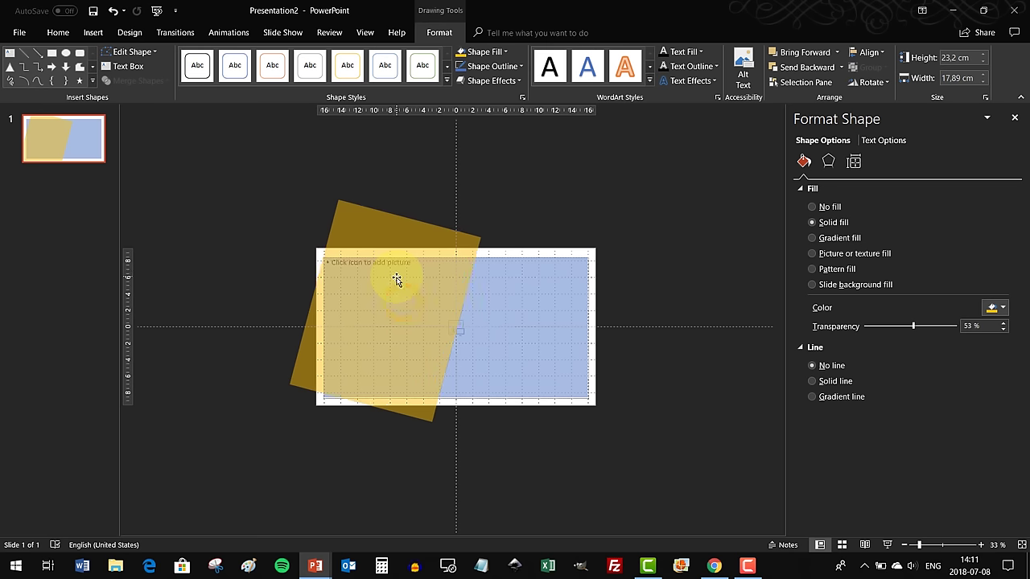
drag(360, 407, 338, 427)
drag(301, 300, 277, 297)
- Move the gold rectangle onto SPACE template slide 6 and rotate it over the left text area
key(ctrl+x)
key(alt+Tab)
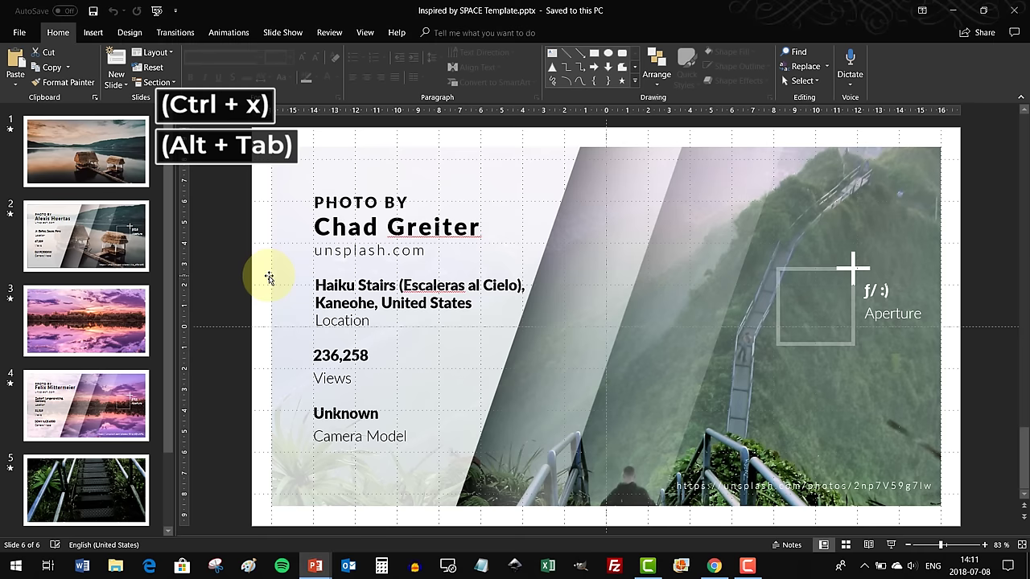
scroll(443, 286, down, 4)
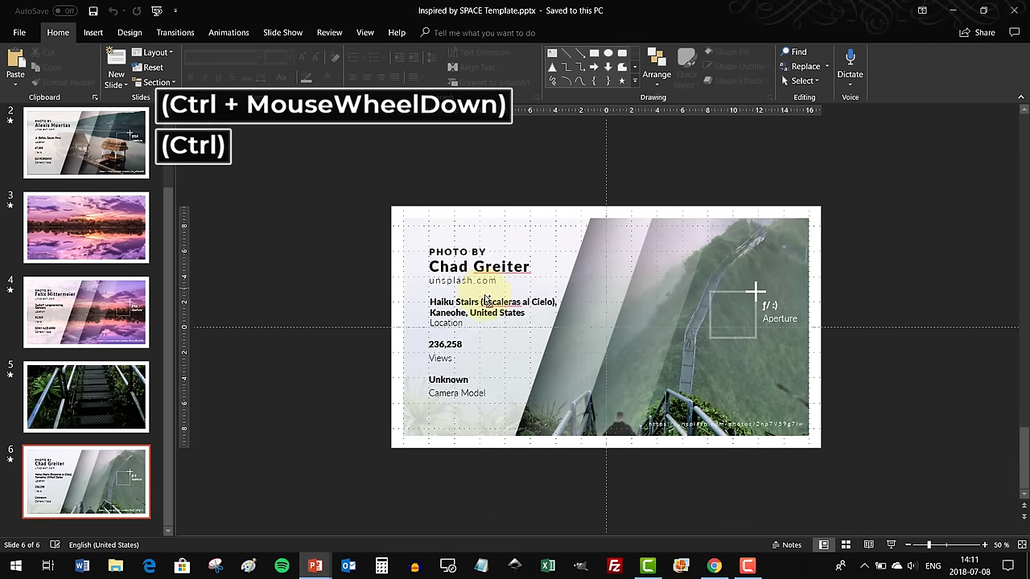
key(ctrl+v)
drag(501, 233, 441, 233)
drag(457, 139, 524, 202)
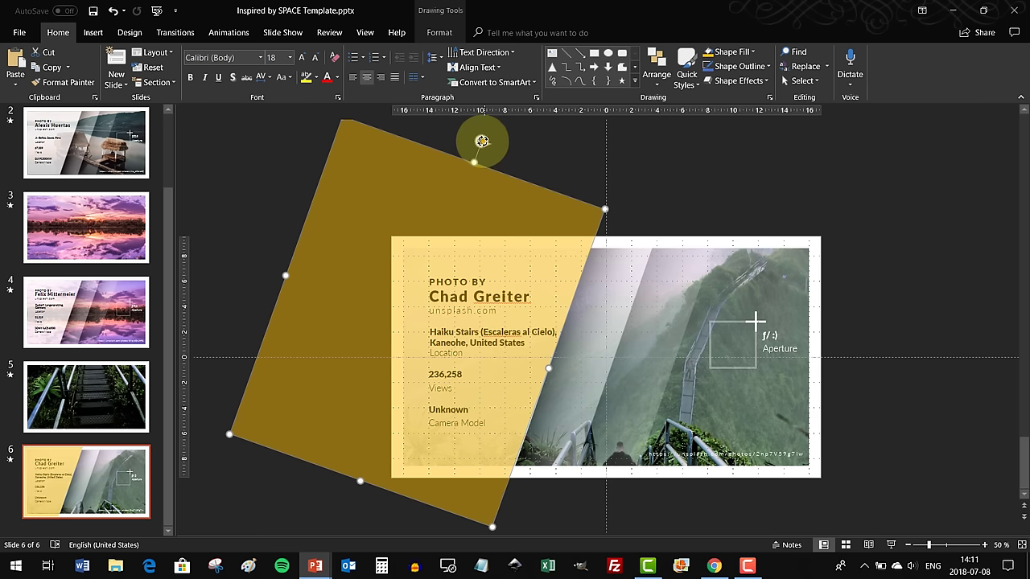
drag(480, 140, 486, 143)
drag(529, 188, 530, 189)
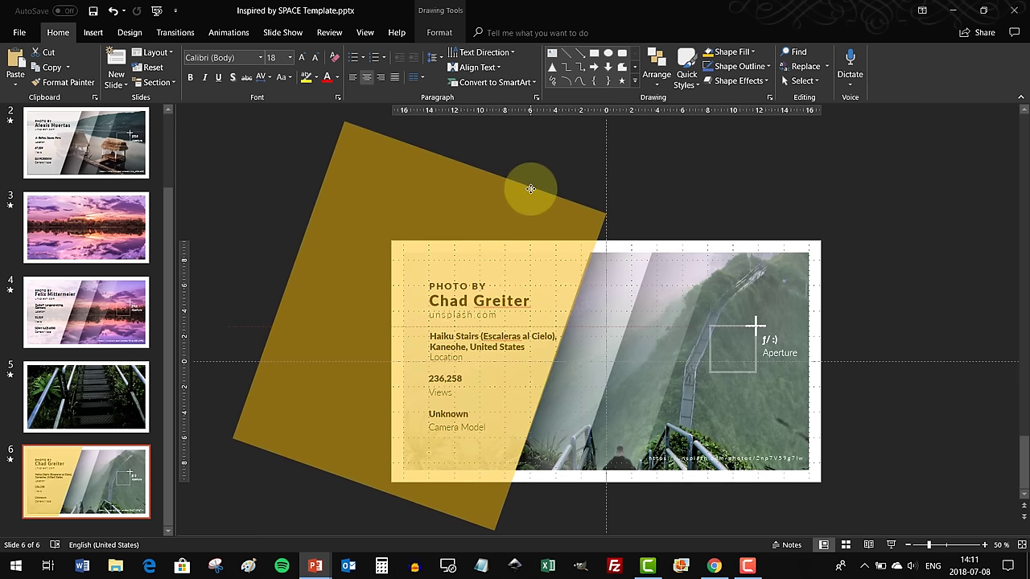
drag(530, 188, 529, 188)
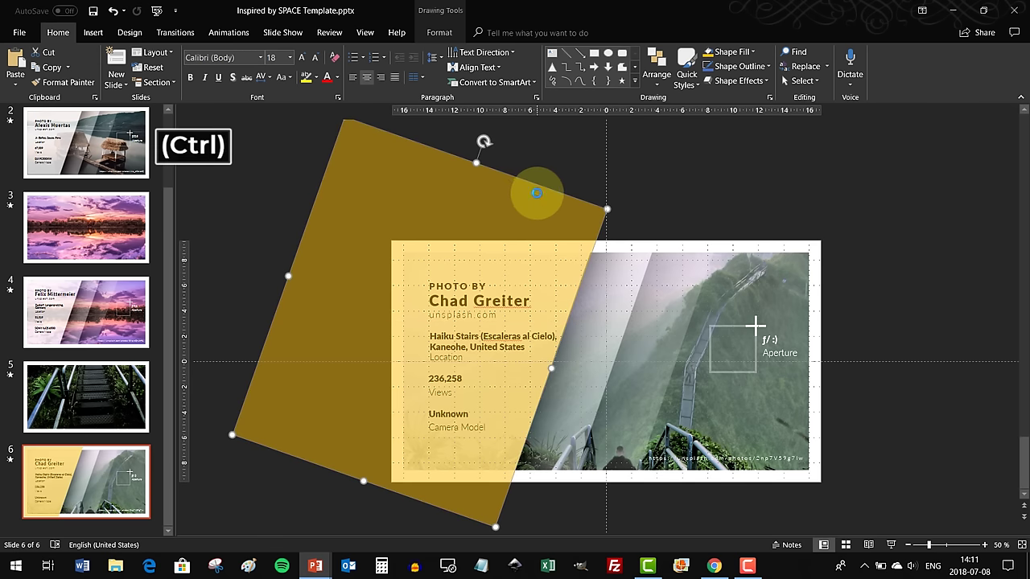
- Bring the gold rectangle back to Presentation2 and turn a duplicate into a thin diagonal strip
key(ctrl+x)
key(alt+Tab)
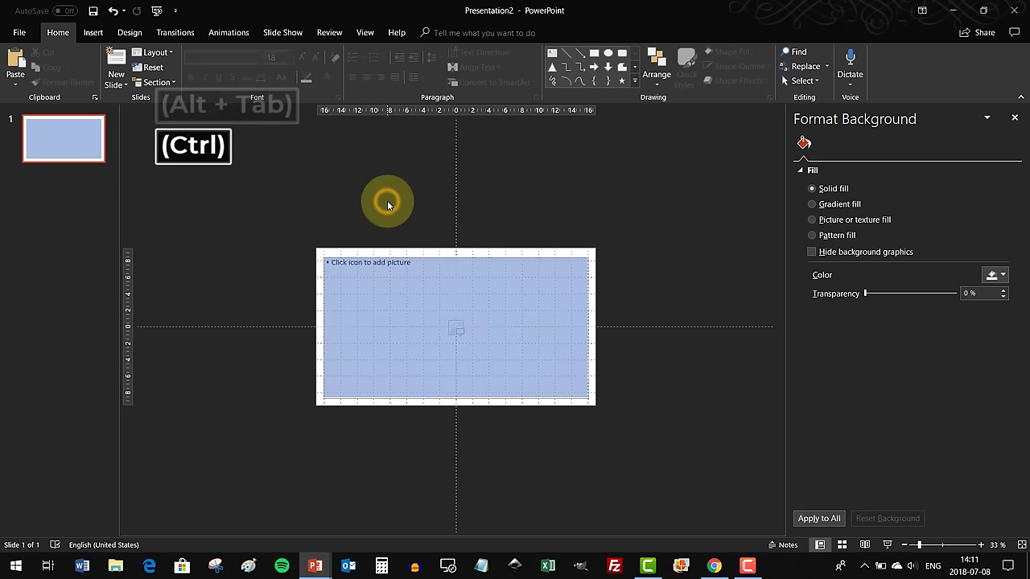
key(ctrl+v)
key(ctrl+d)
drag(420, 276, 671, 335)
drag(500, 330, 663, 375)
- Intersect the picture placeholder with the gold rectangle and fill the result light blue
click(635, 253)
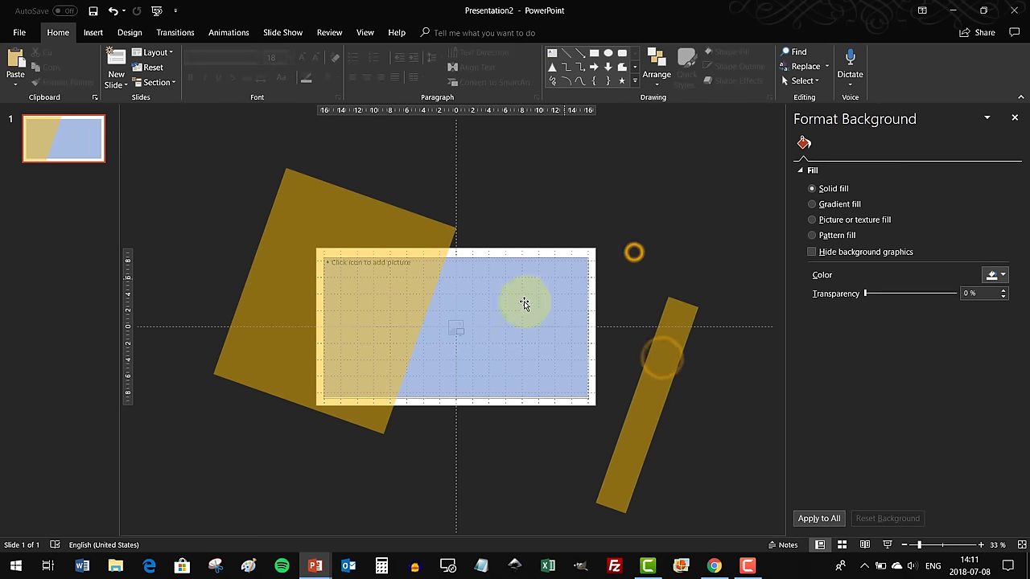
click(517, 294)
shift+click(391, 236)
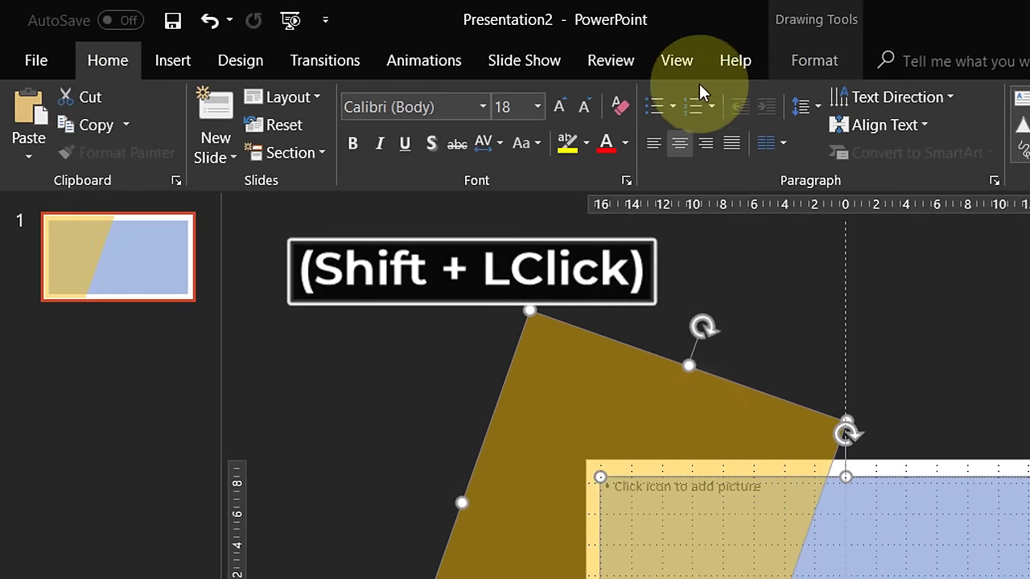
click(809, 63)
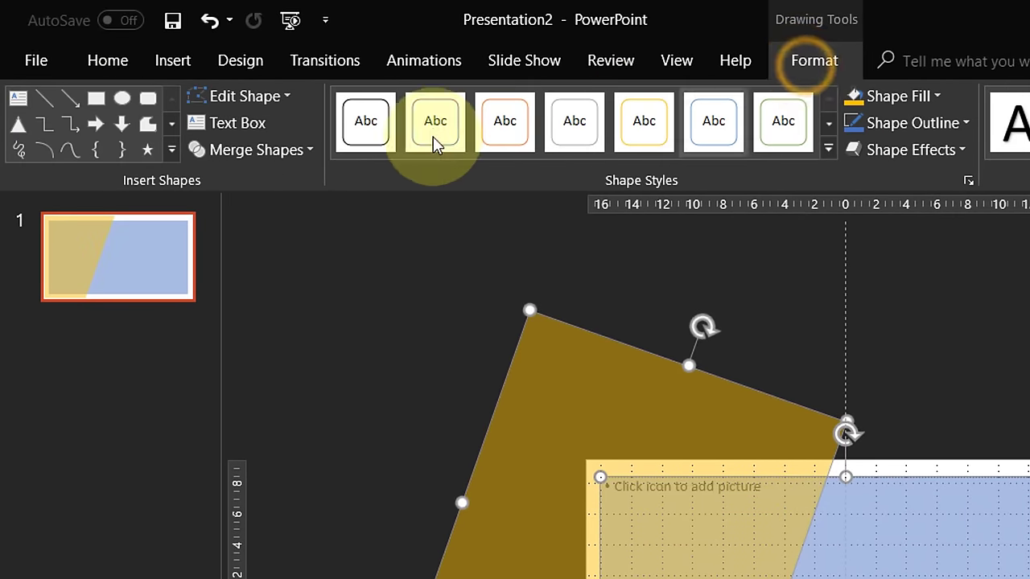
click(298, 150)
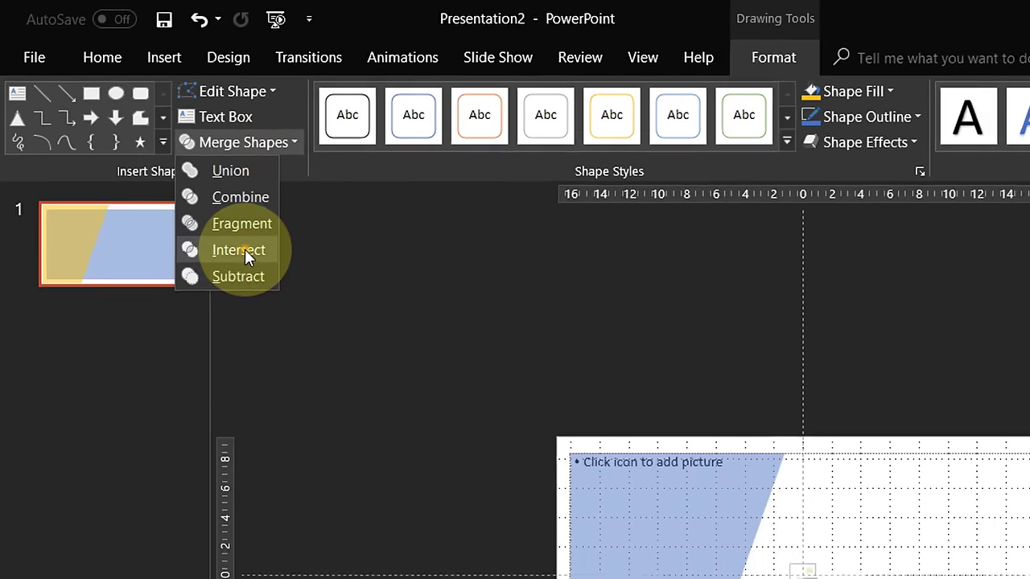
click(244, 251)
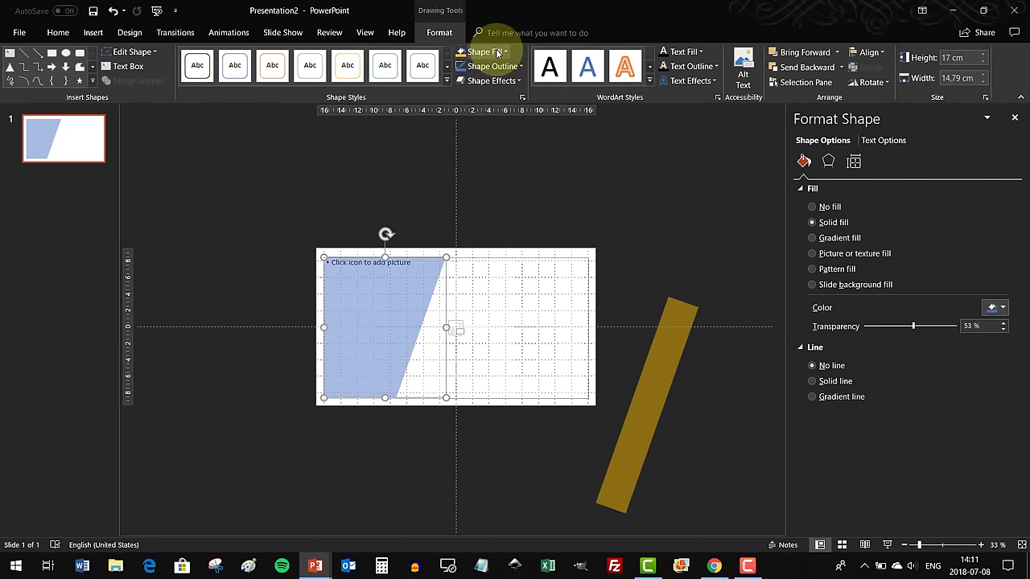
click(492, 51)
click(524, 152)
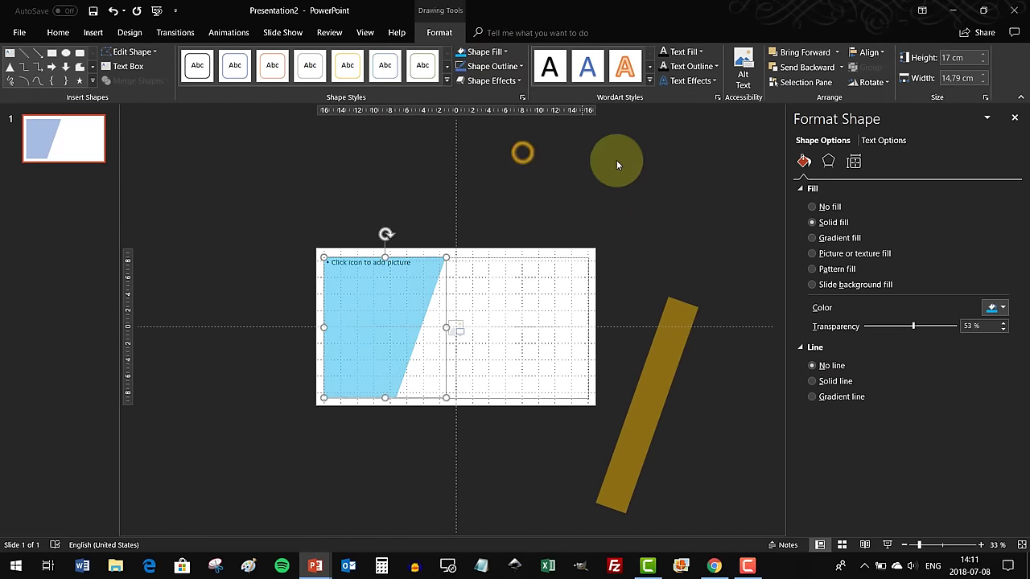
click(616, 161)
drag(650, 347, 459, 300)
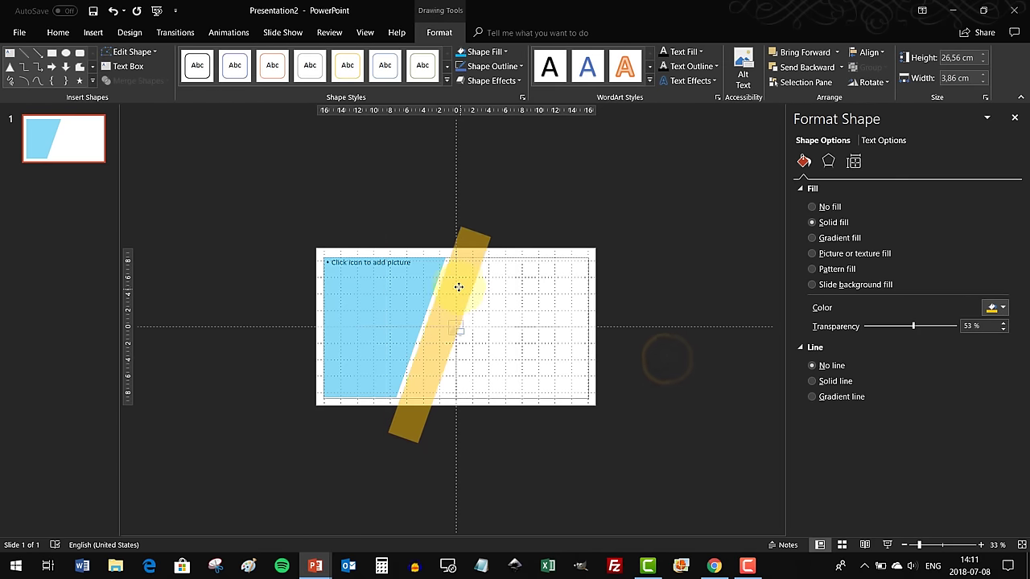
- Move the yellow bar onto the SPACE template's photo slide and position it there
key(ctrl+x)
key(alt)
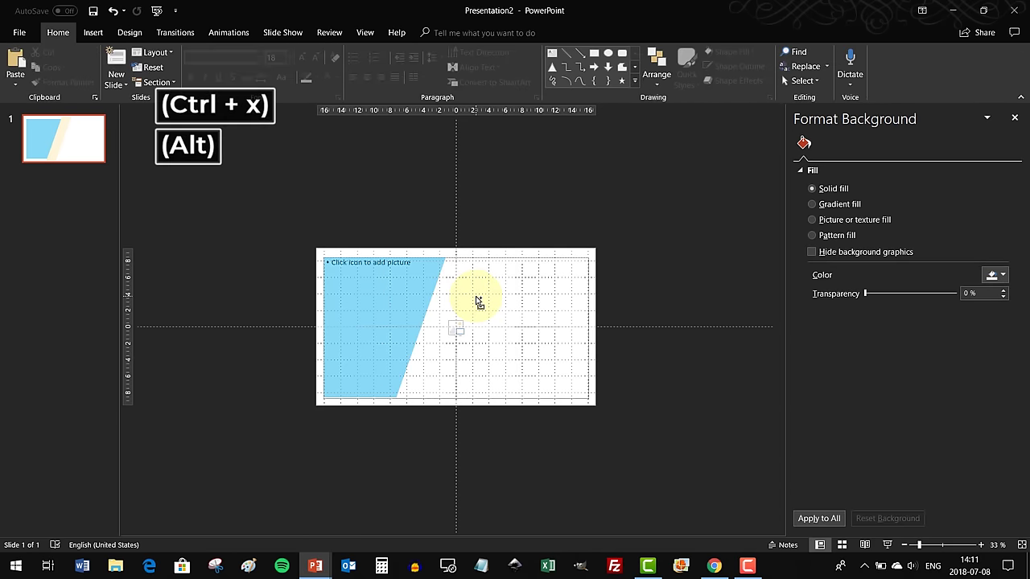
key(alt+Tab)
key(ctrl+v)
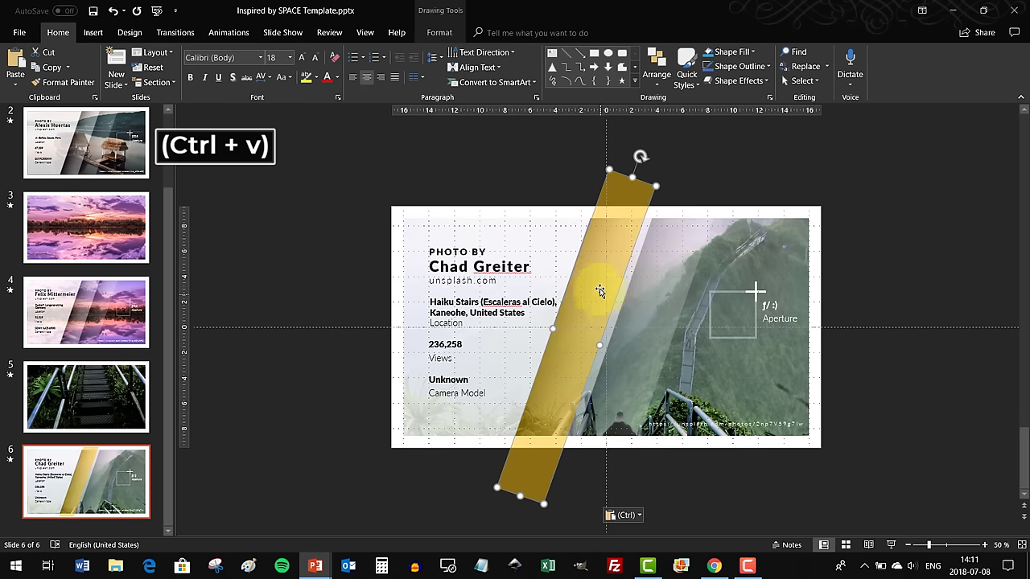
ctrl+scroll(581, 290, up, 2)
click(606, 344)
click(539, 342)
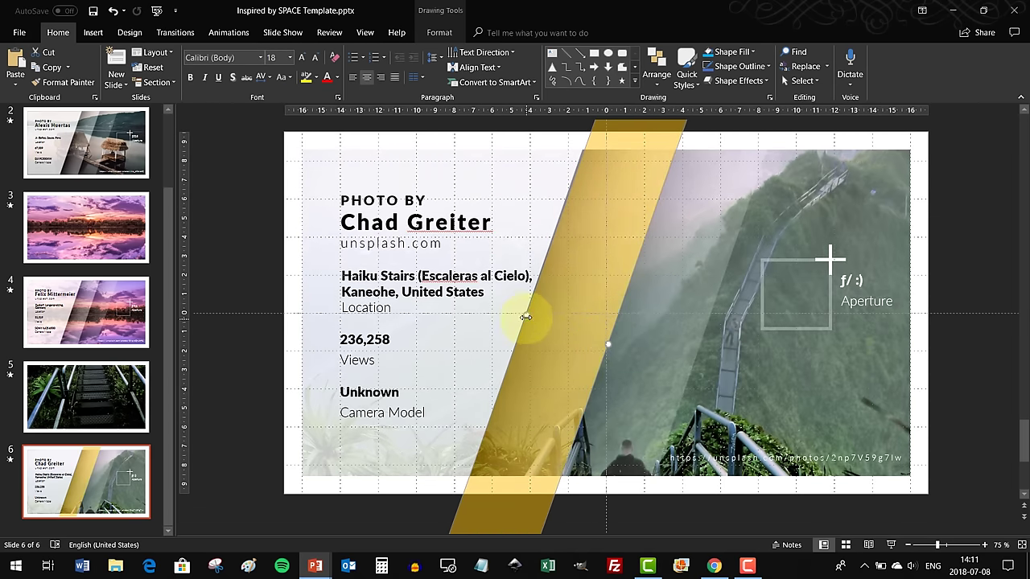
mouse_move(525, 317)
mouse_down()
mouse_move(520, 308)
mouse_move(526, 315)
mouse_up()
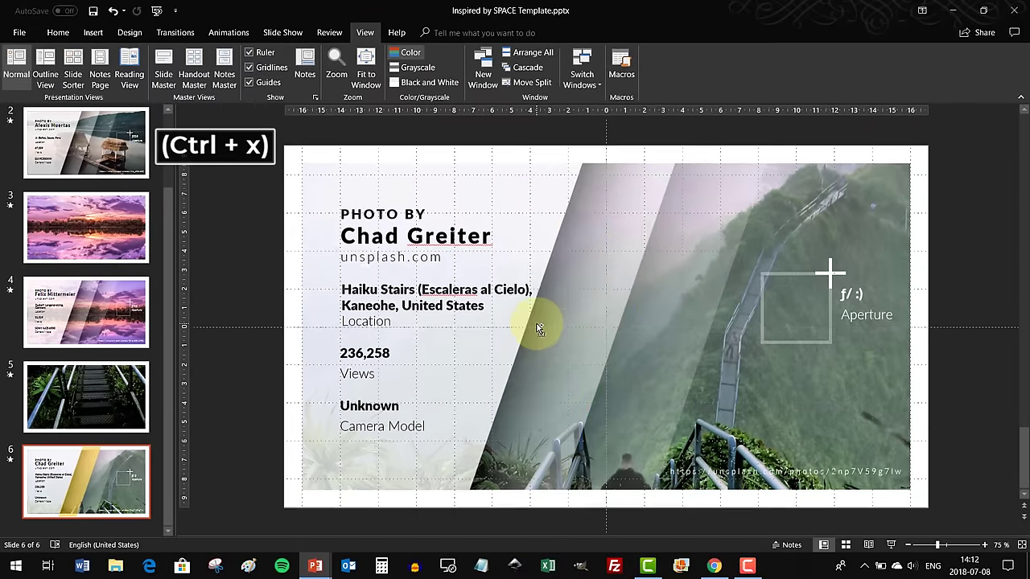
- Paste the gold band onto the Presentation2 slide and nudge it into position
key(alt+Tab)
key(ctrl+v)
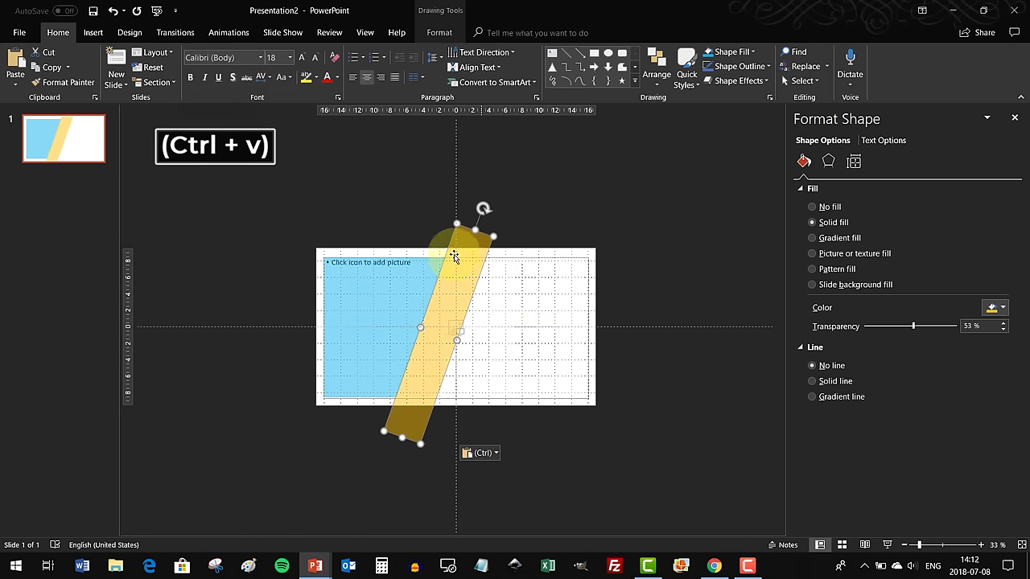
scroll(434, 324, up, 5)
key(ctrl+Right)
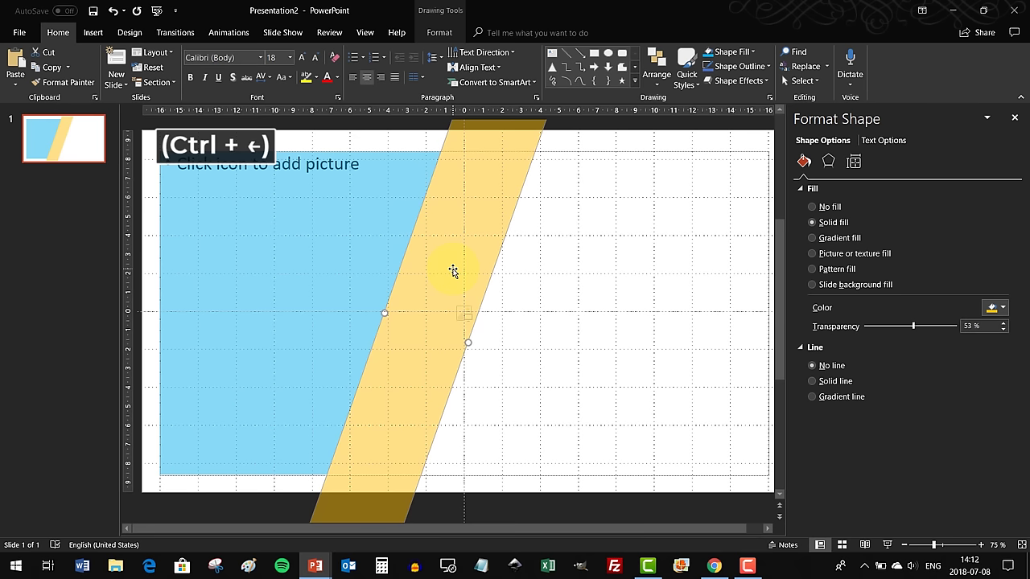
click(368, 142)
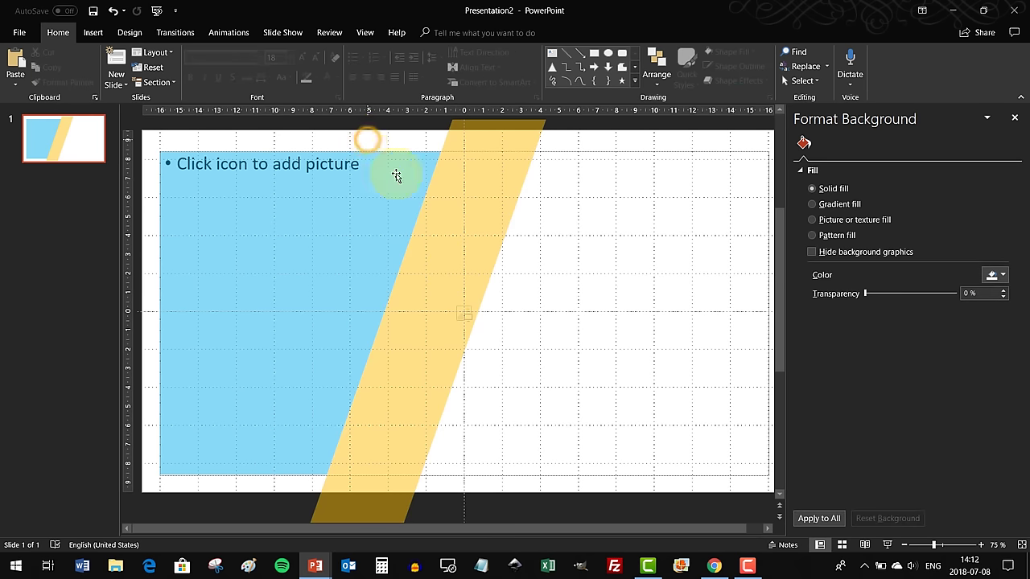
click(462, 211)
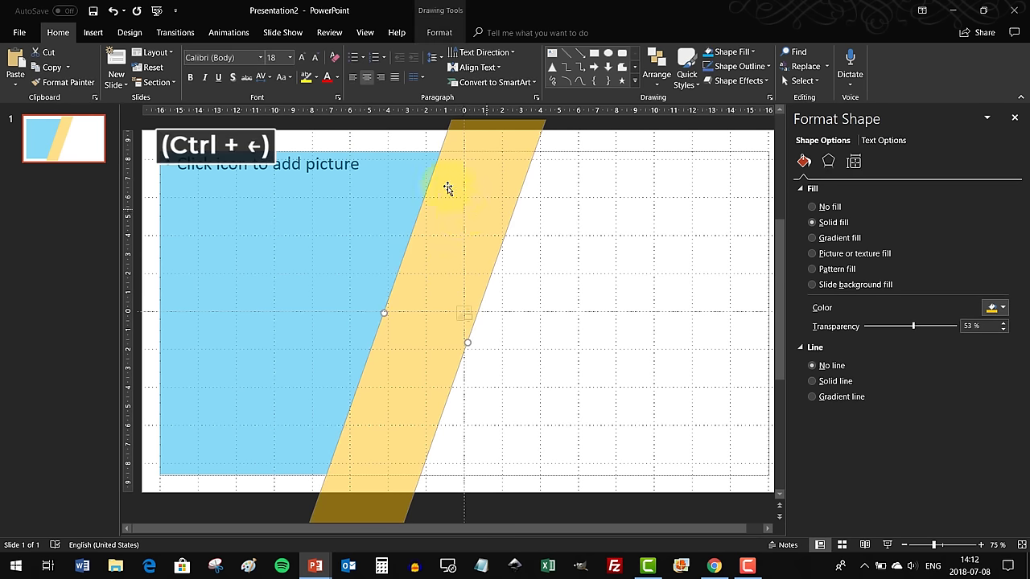
click(406, 142)
scroll(495, 202, down, 2)
ctrl+scroll(592, 195, down, 1)
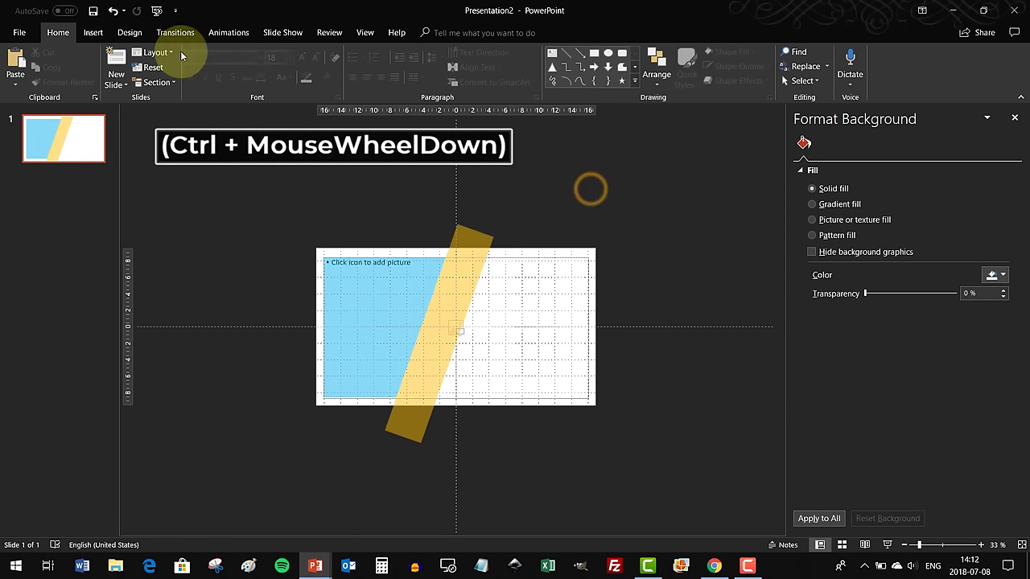
- Trim the band's top end flush with the slide edge by subtracting a rectangle
click(93, 32)
click(216, 80)
click(248, 113)
drag(417, 196, 526, 257)
click(467, 287)
shift+click(442, 212)
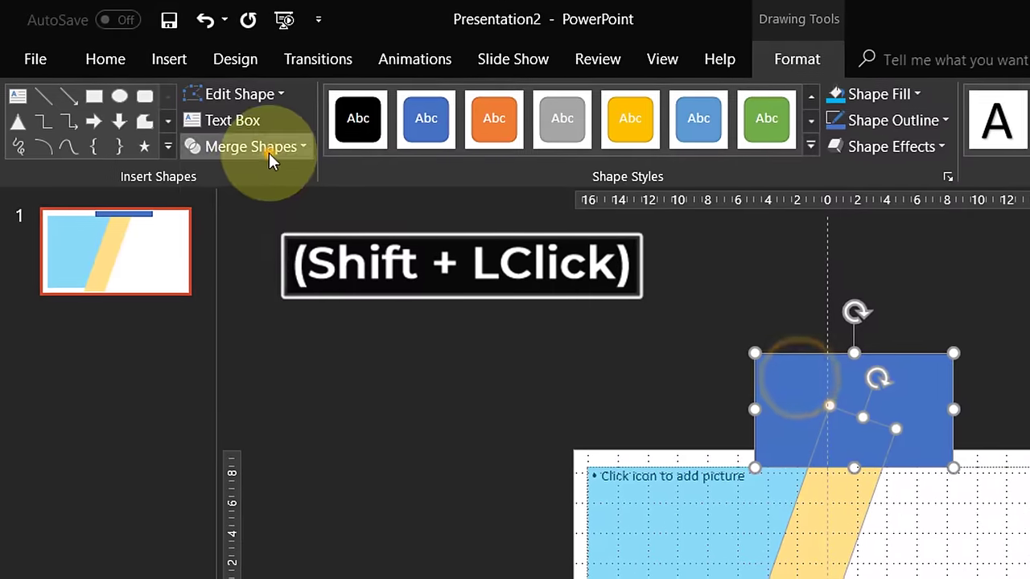
click(192, 106)
click(174, 200)
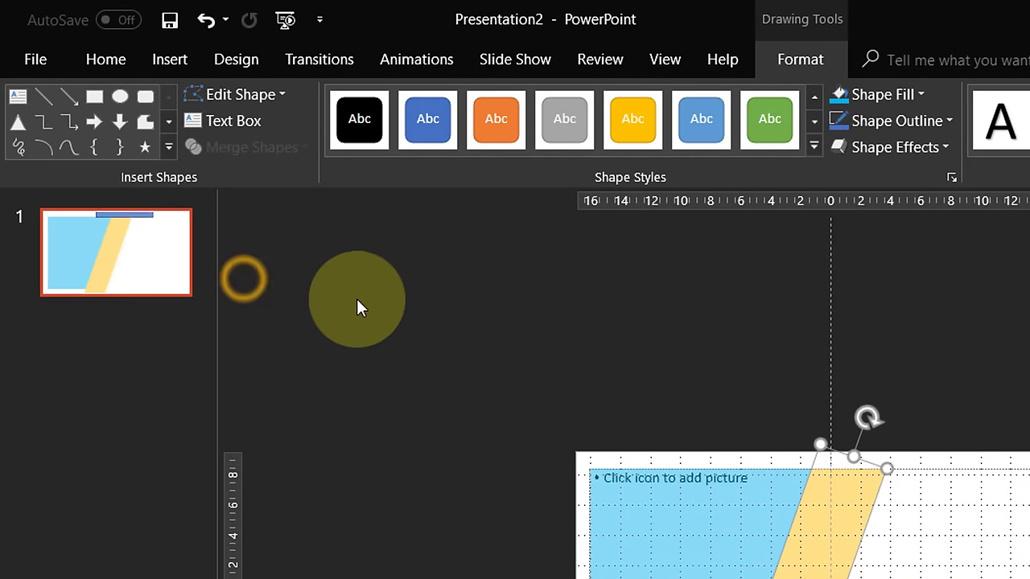
- Trim the band's bottom end flush with the slide edge by subtracting another rectangle
click(170, 59)
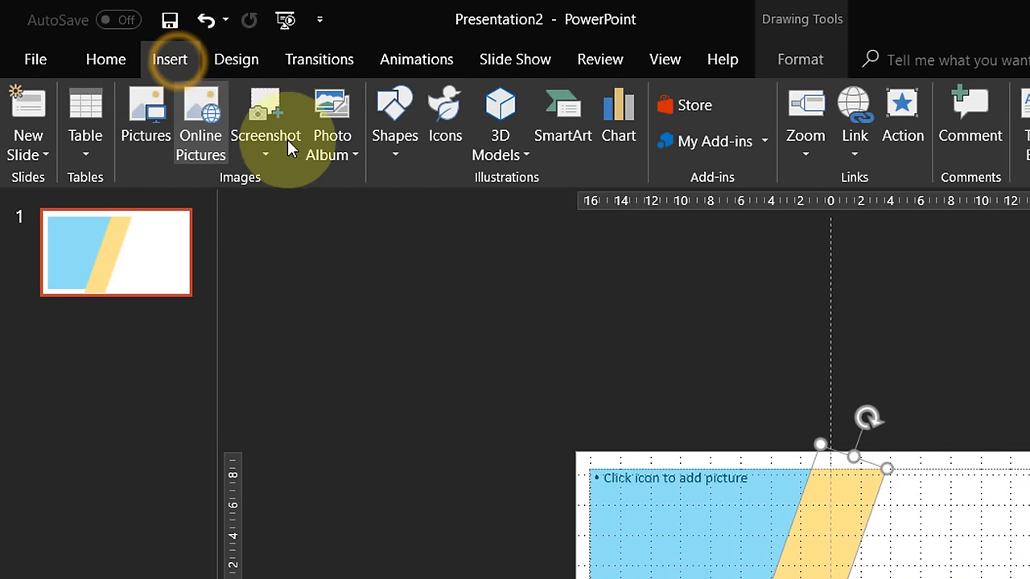
click(394, 138)
click(458, 206)
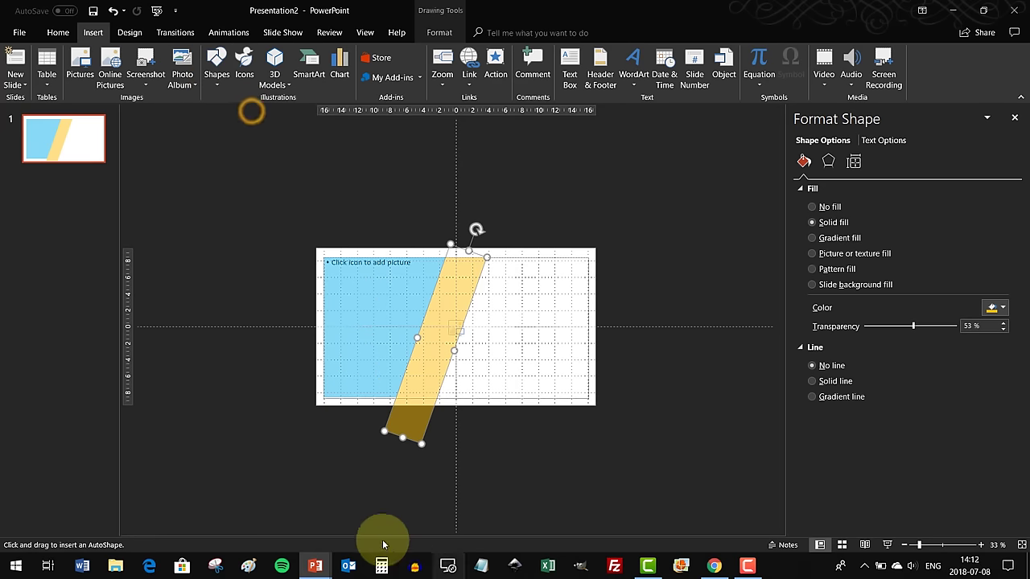
mouse_move(334, 481)
mouse_down()
mouse_move(459, 454)
mouse_move(480, 397)
mouse_up()
click(453, 338)
shift+click(454, 453)
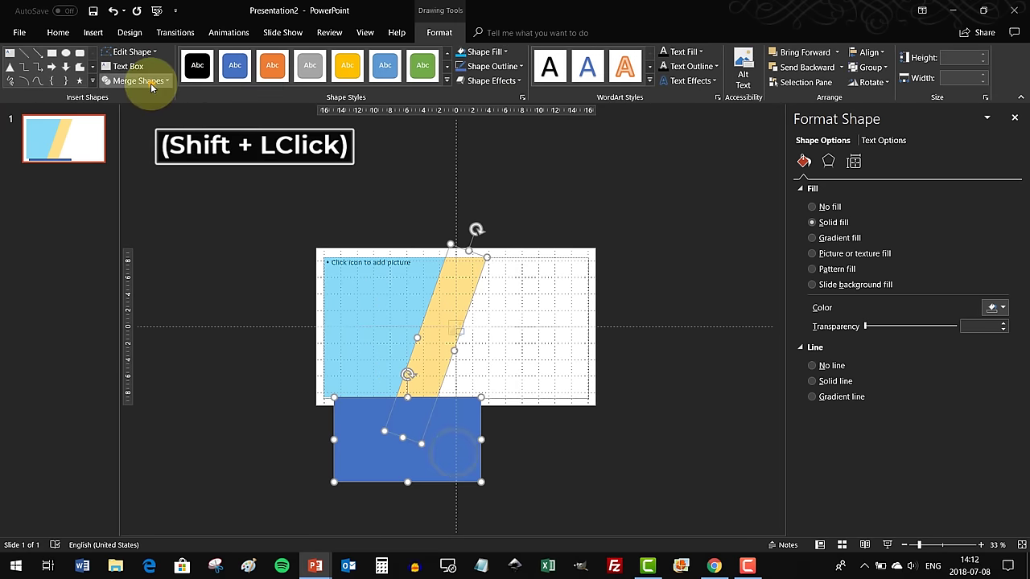
click(133, 81)
click(139, 155)
click(246, 167)
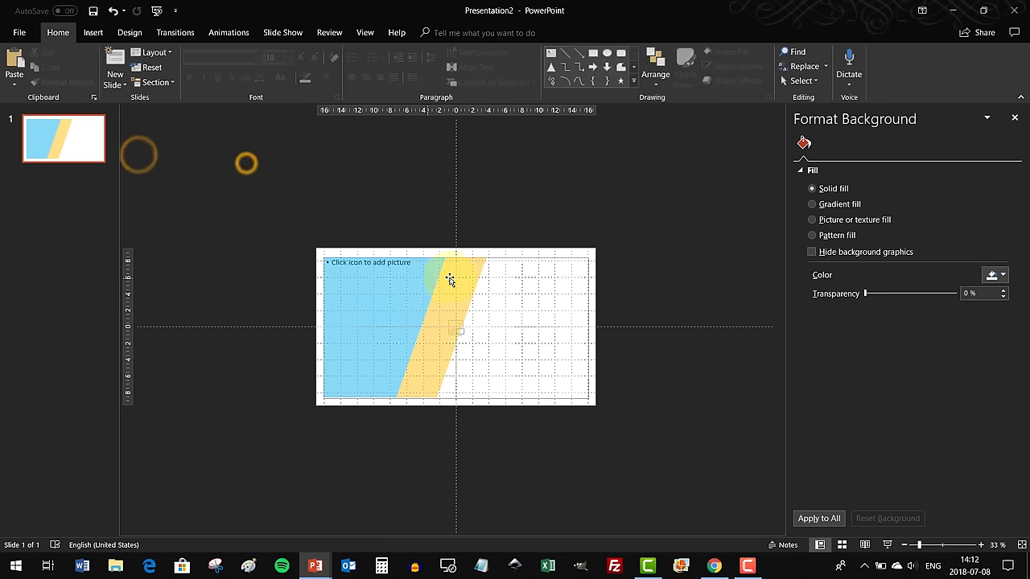
ctrl+scroll(443, 266, up, 6)
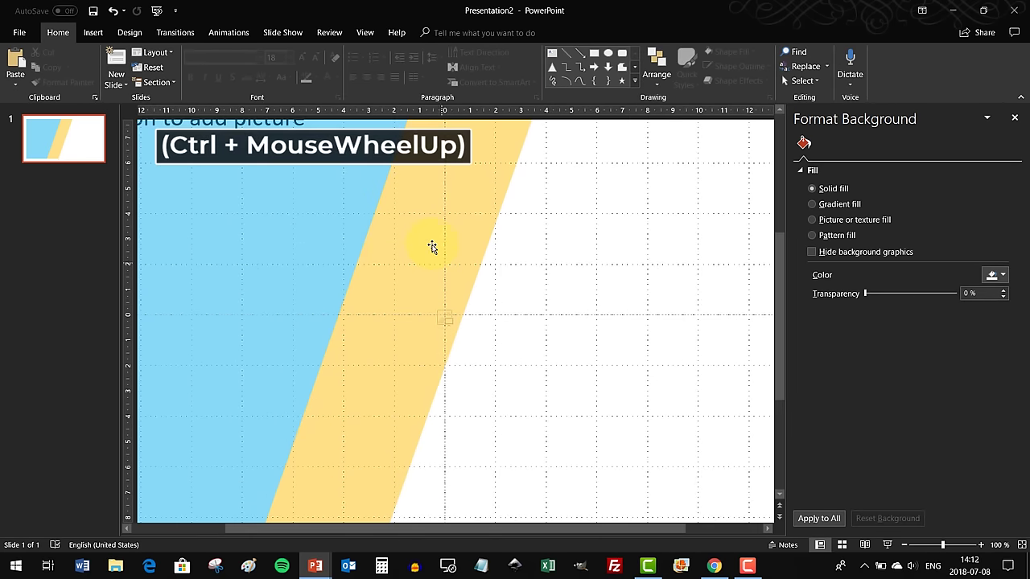
click(431, 245)
- Duplicate the band, move the copy right with a white gap, and fill it light blue
key(ctrl+d)
drag(447, 253, 571, 255)
ctrl+scroll(572, 260, down, 3)
click(344, 267)
click(541, 289)
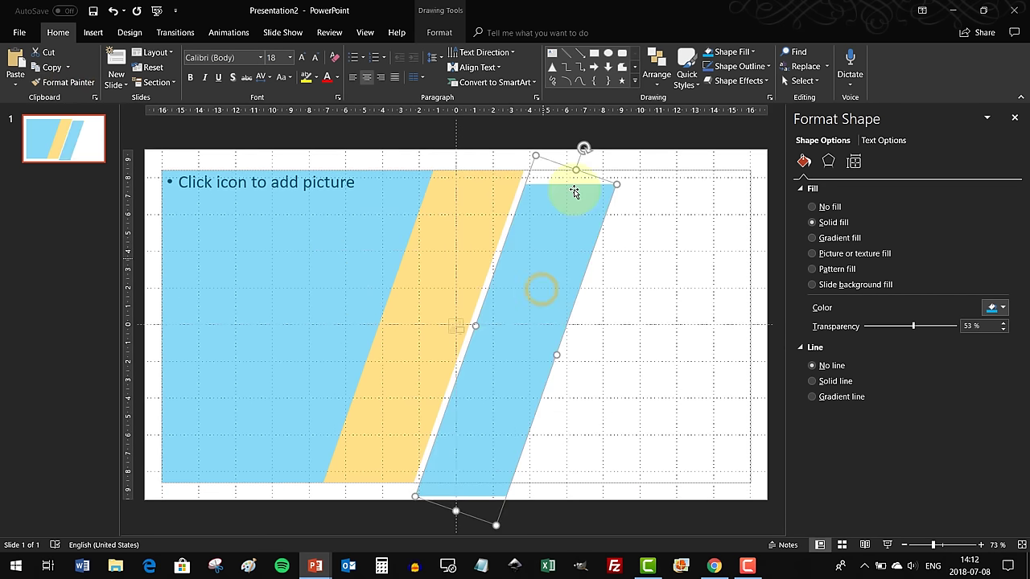
- Align the tops of the gold and light blue bands
shift+click(481, 211)
click(439, 32)
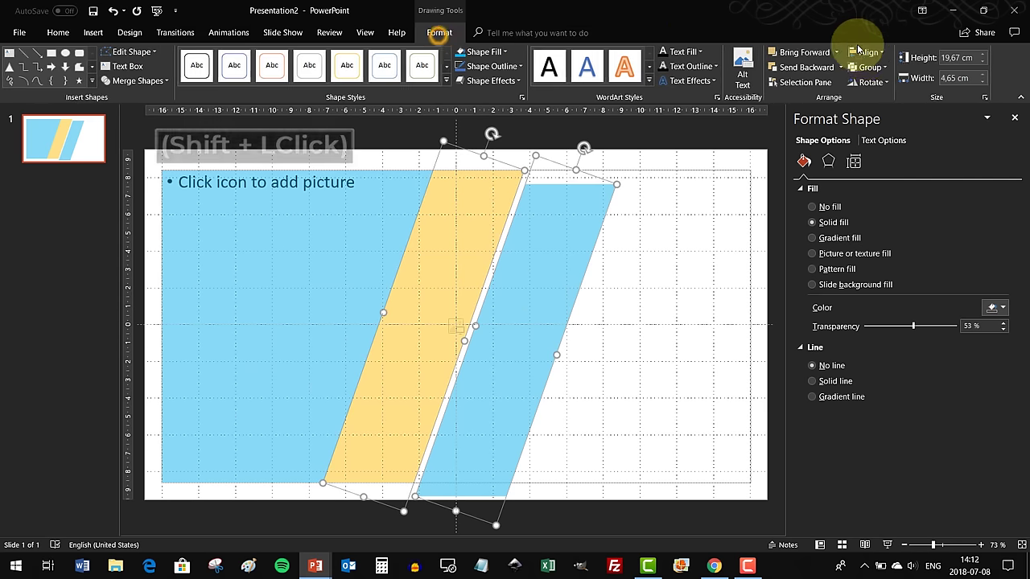
click(867, 54)
click(893, 101)
click(696, 148)
- Check the blue band, then marquee-select all three shapes on the slide
double_click(557, 228)
ctrl+scroll(517, 196, up, 3)
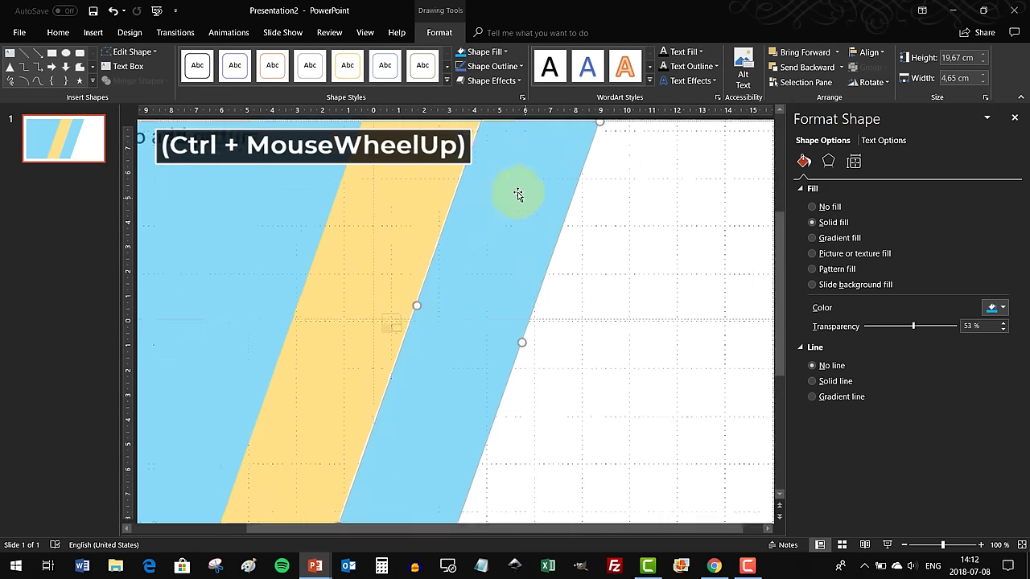
scroll(466, 207, up, 2)
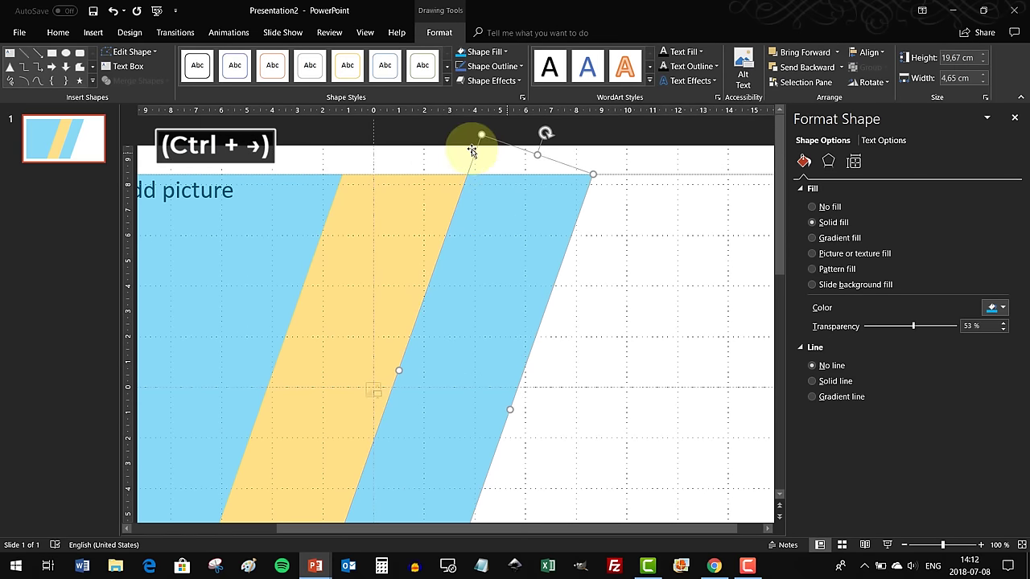
scroll(471, 152, down, 1)
click(453, 131)
ctrl+click(492, 186)
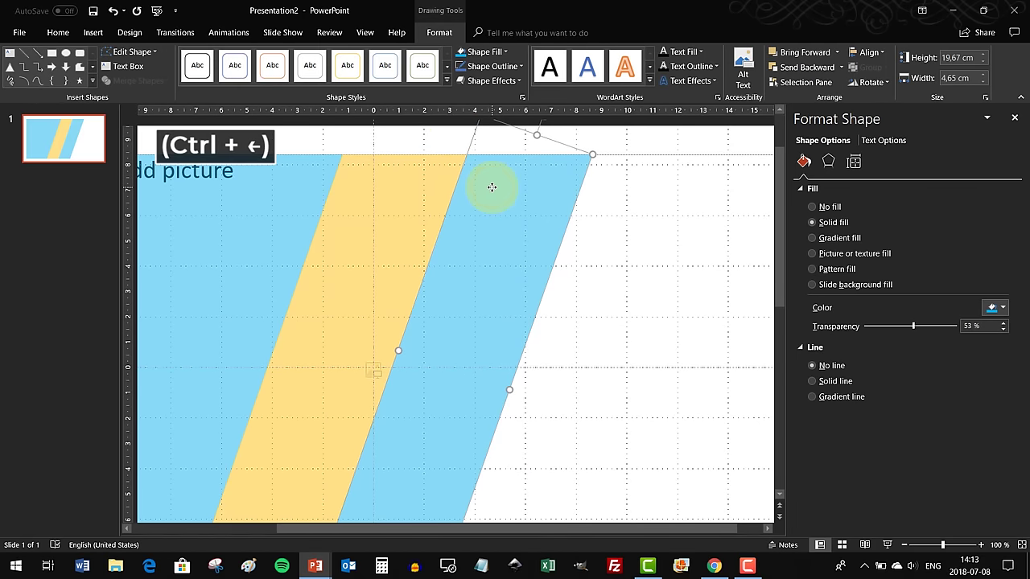
click(436, 143)
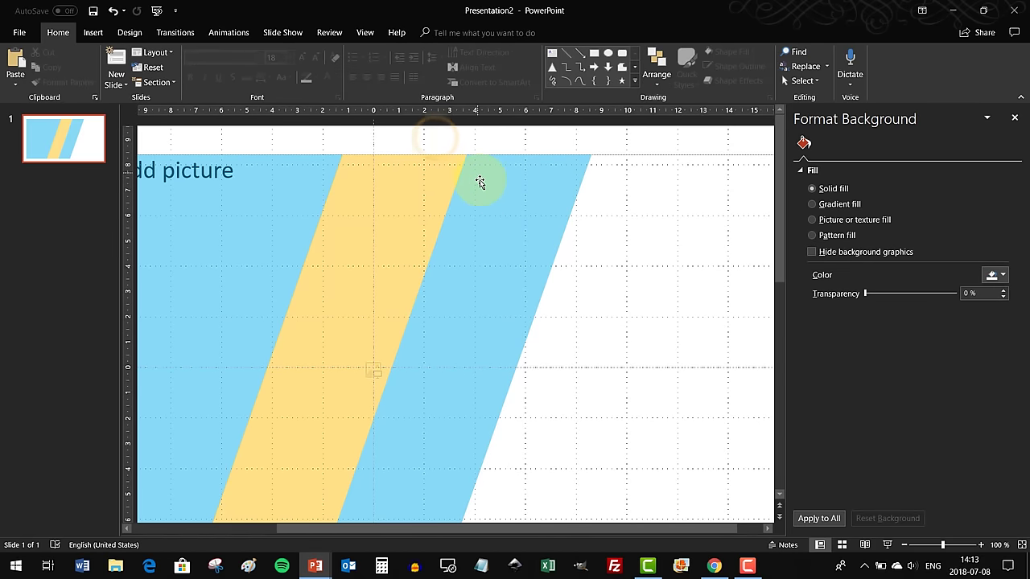
ctrl+scroll(482, 183, down, 5)
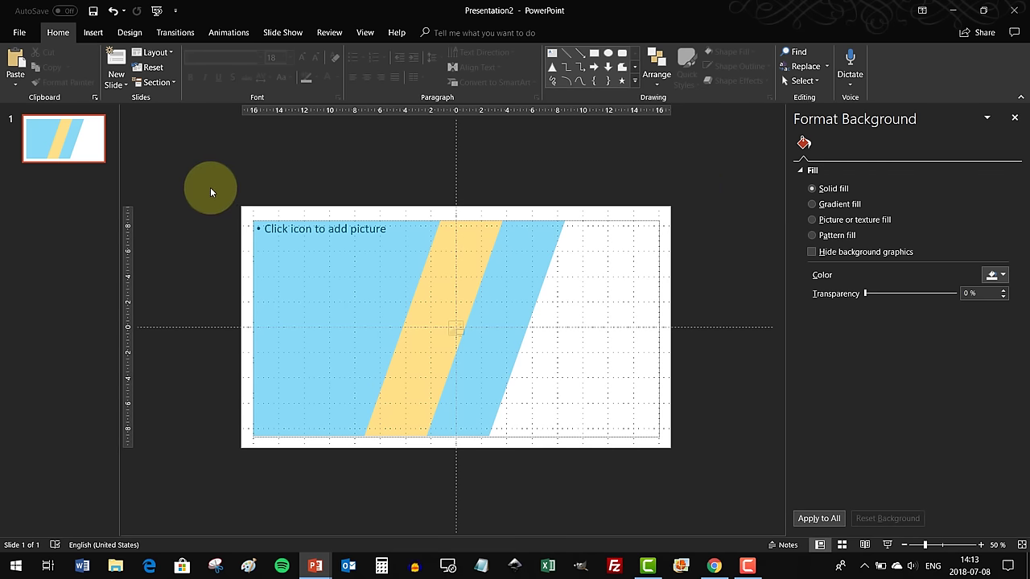
mouse_move(216, 199)
mouse_down()
mouse_move(605, 481)
mouse_move(590, 490)
mouse_up()
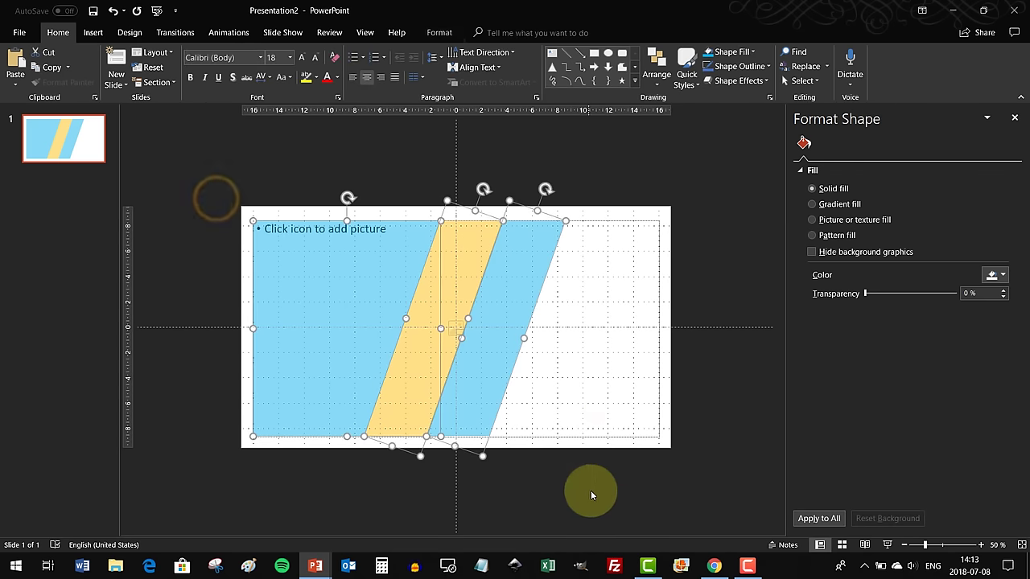
- Send the three selected shapes to the back of the slide
click(441, 33)
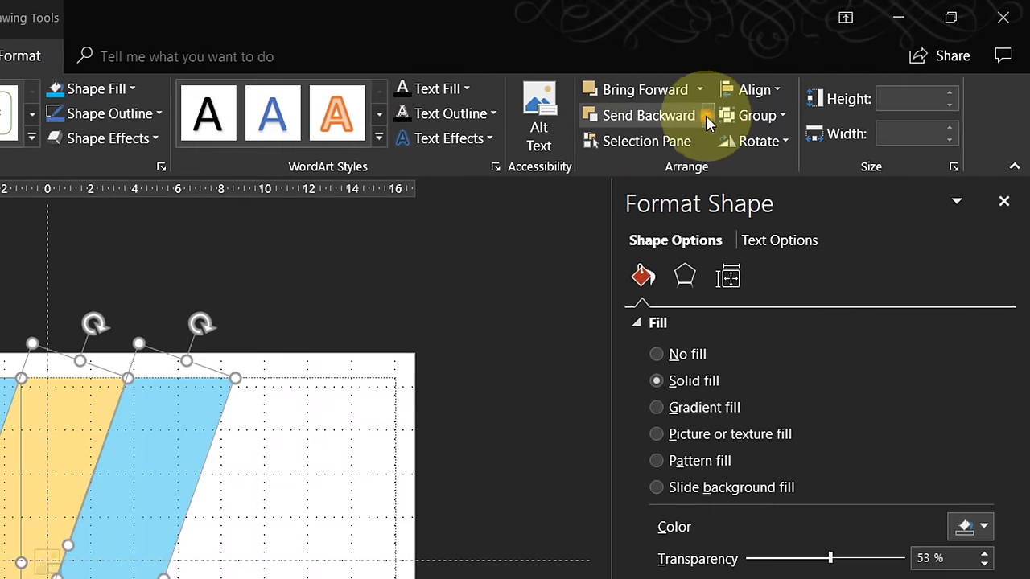
click(839, 67)
click(681, 172)
click(414, 233)
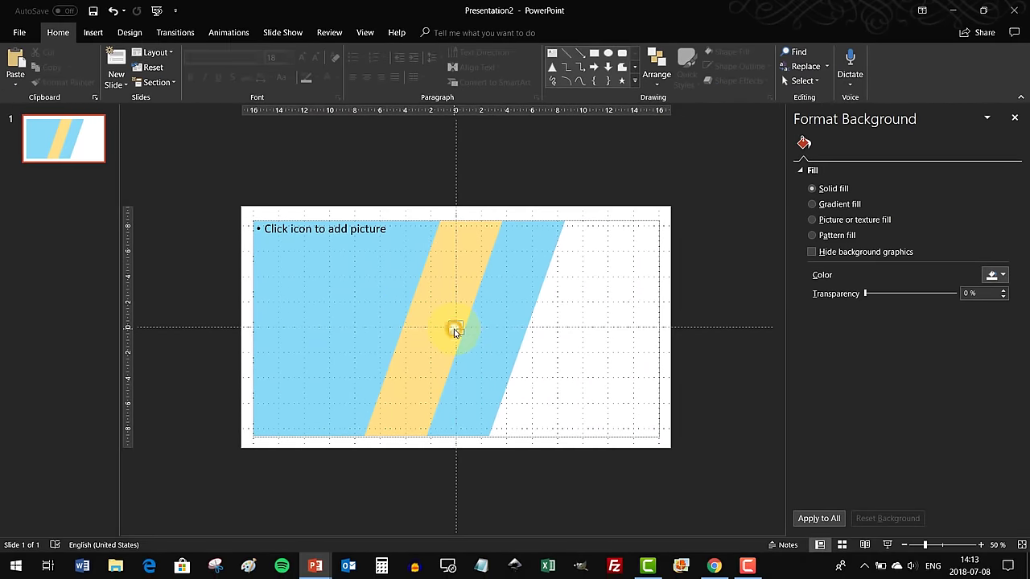
- Insert alexis-huertas-727496-unsplash.jpg from Downloads into the picture placeholder
click(455, 330)
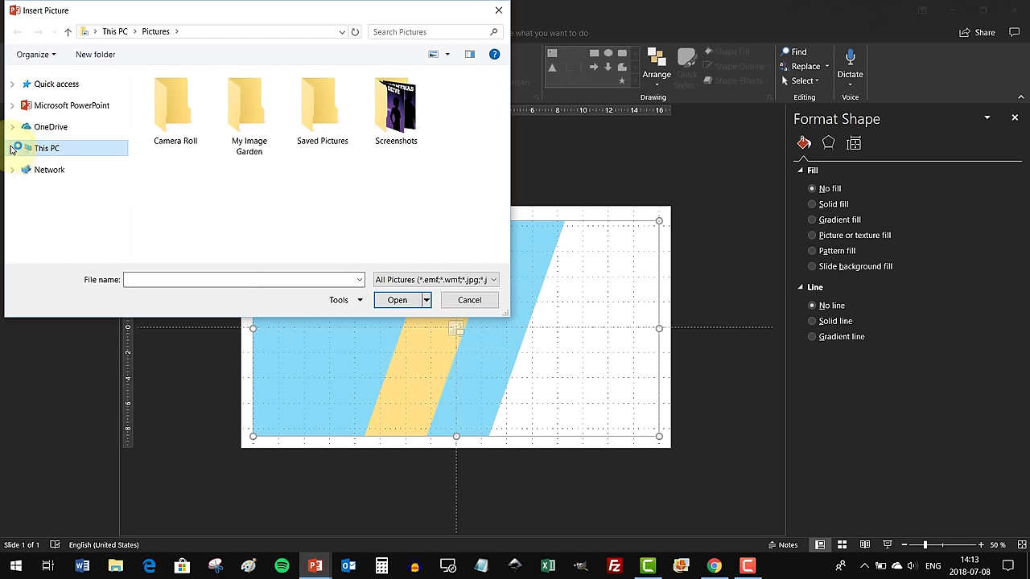
click(13, 150)
click(61, 166)
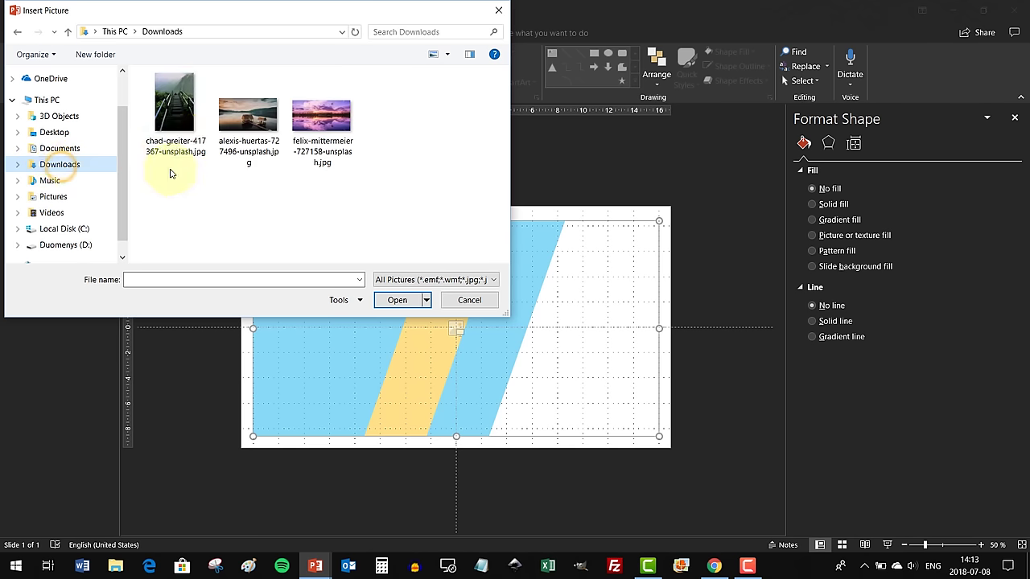
click(250, 121)
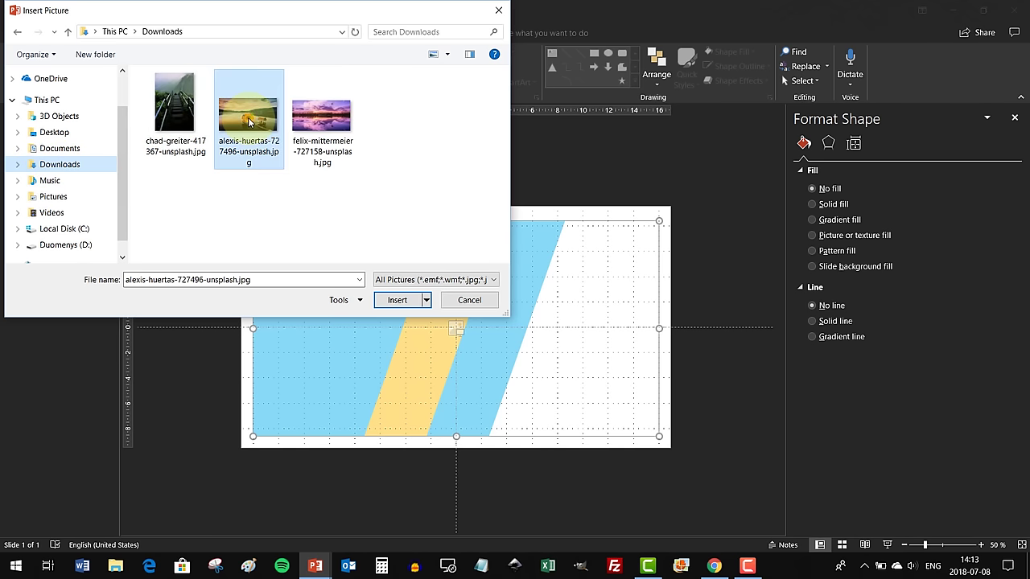
click(392, 303)
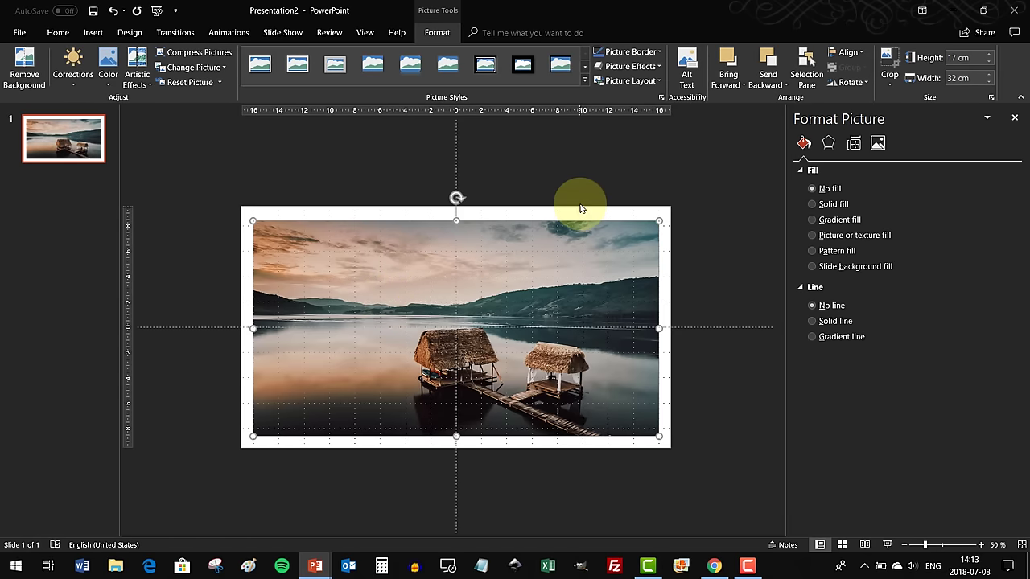
- Switch off gridlines and guides, and send the lake photo behind the bands
ctrl+scroll(580, 209, up, 2)
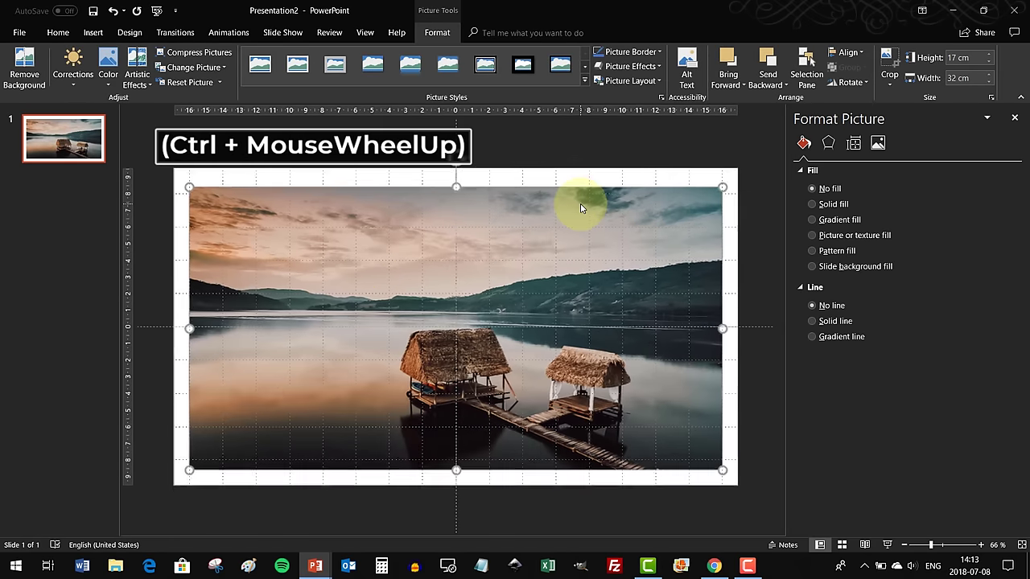
click(366, 33)
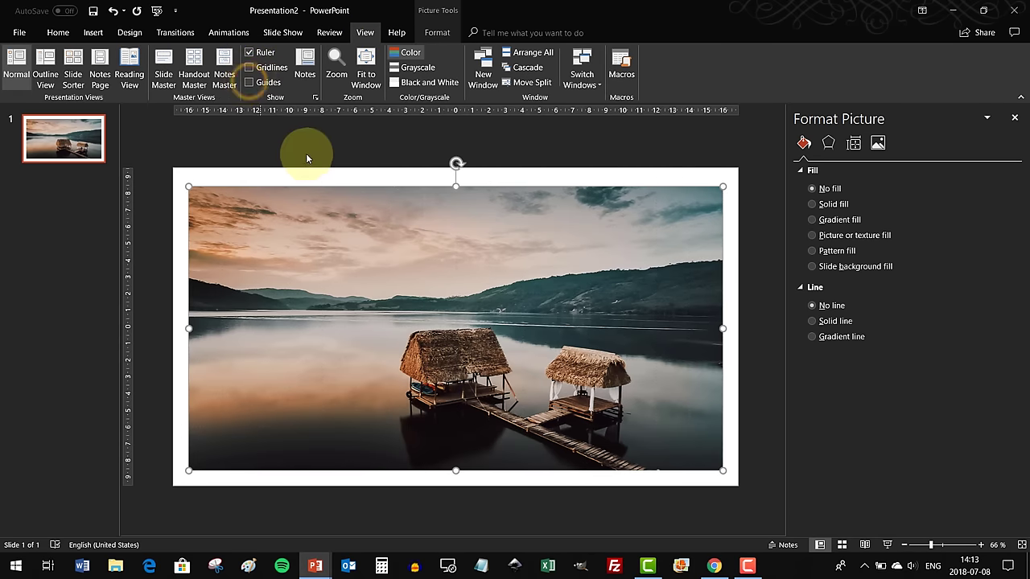
click(437, 32)
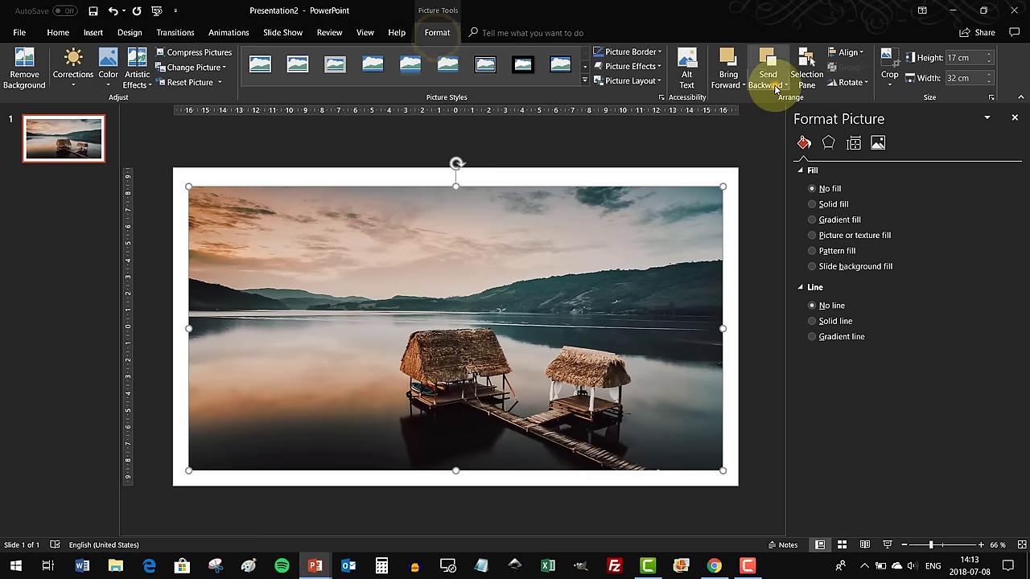
click(777, 88)
click(793, 115)
- Fill the left overlay shape white with 30% transparency
click(685, 143)
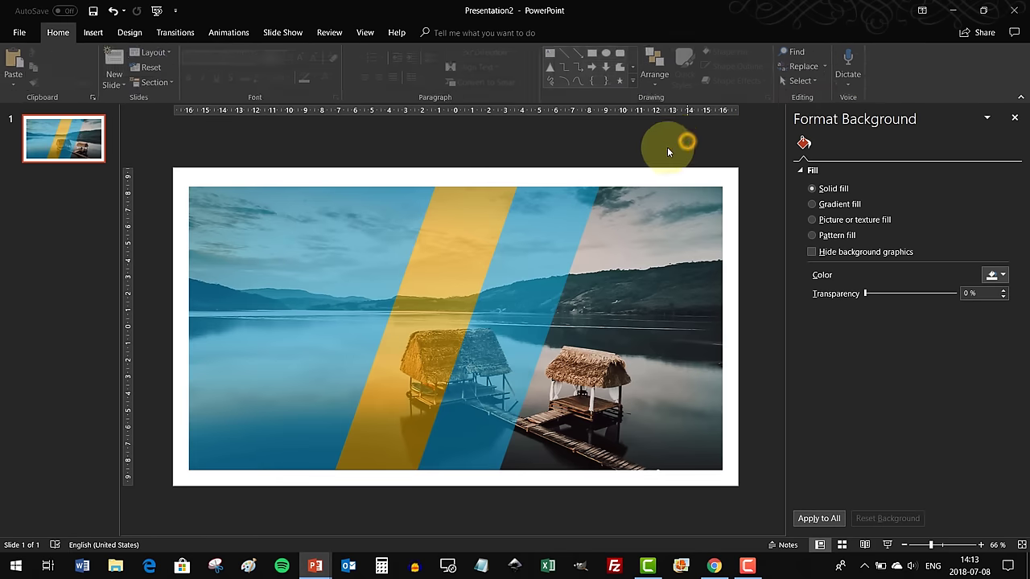
click(344, 227)
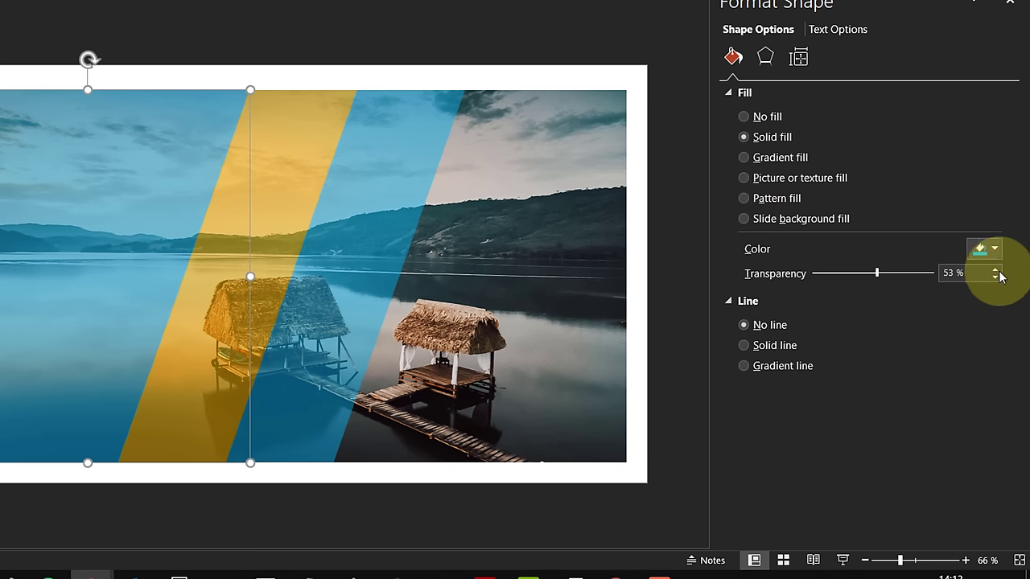
click(998, 292)
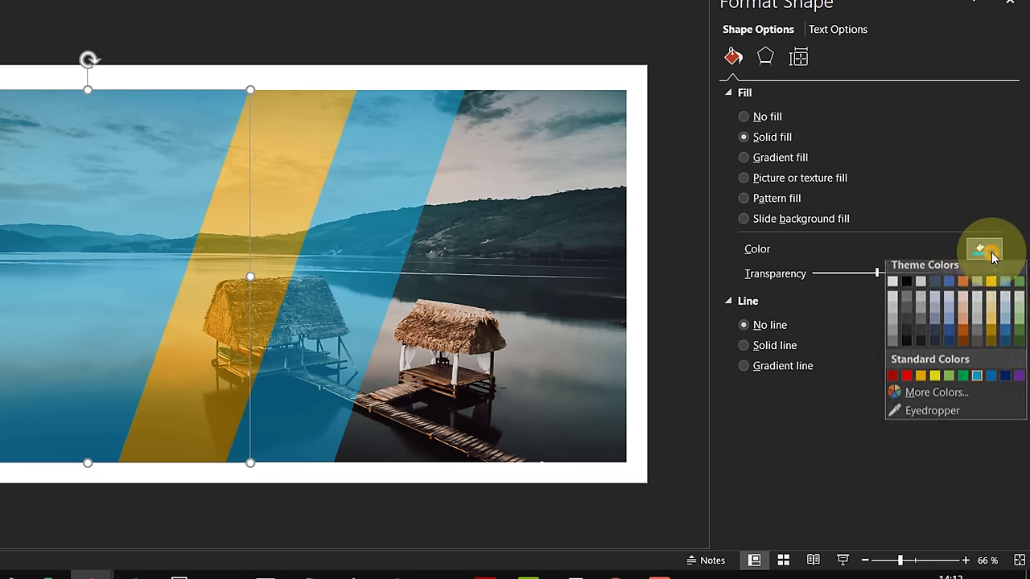
click(894, 288)
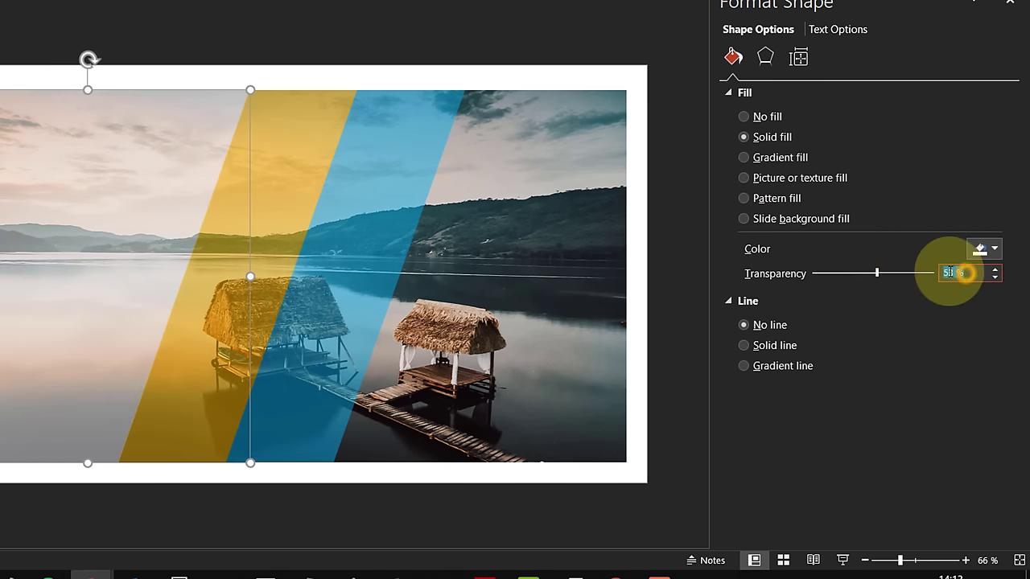
text(30)
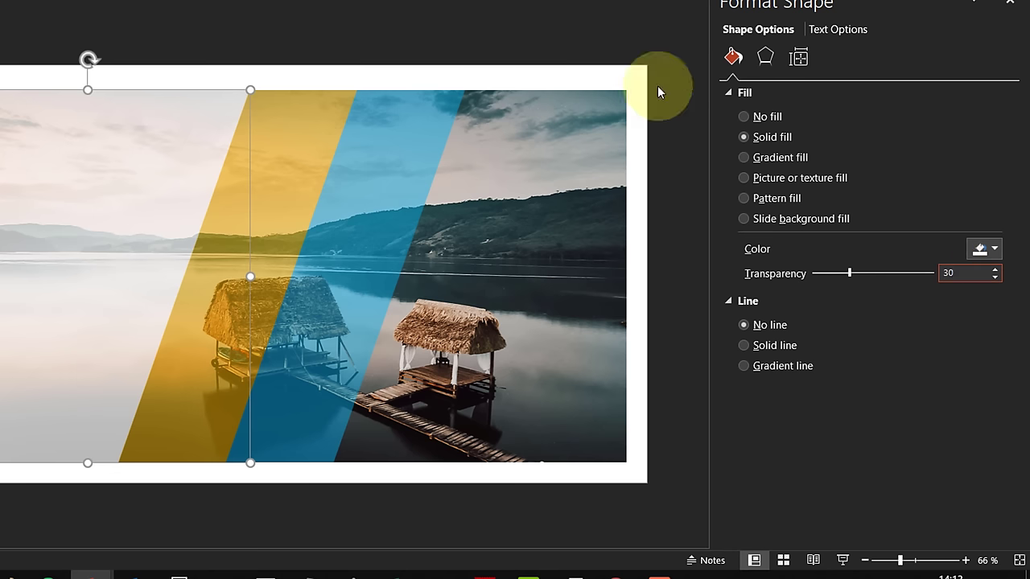
- Give the yellow stripe a horizontal black-to-white two-stop gradient fill
click(316, 129)
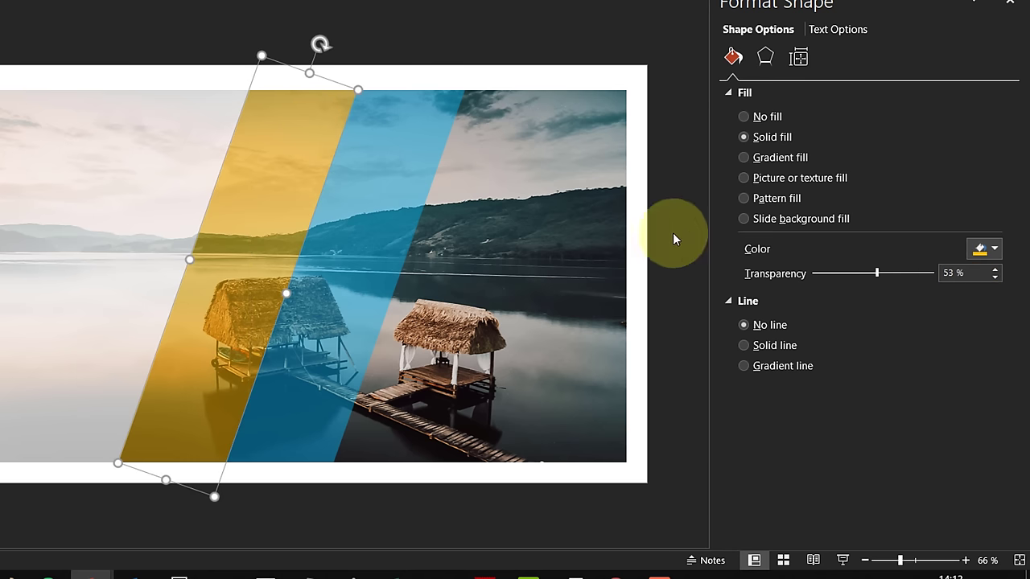
click(744, 159)
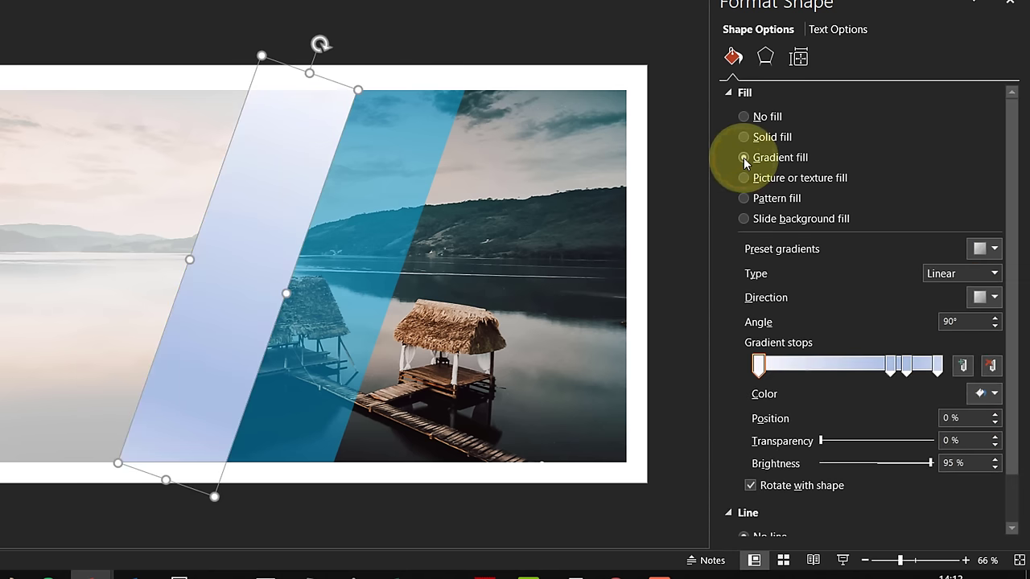
drag(905, 383, 880, 402)
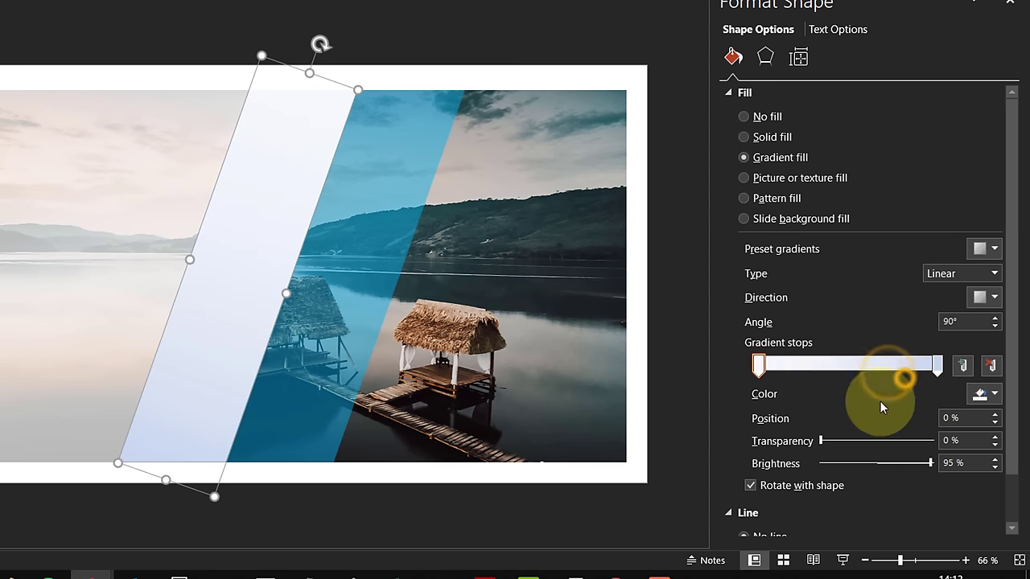
click(985, 393)
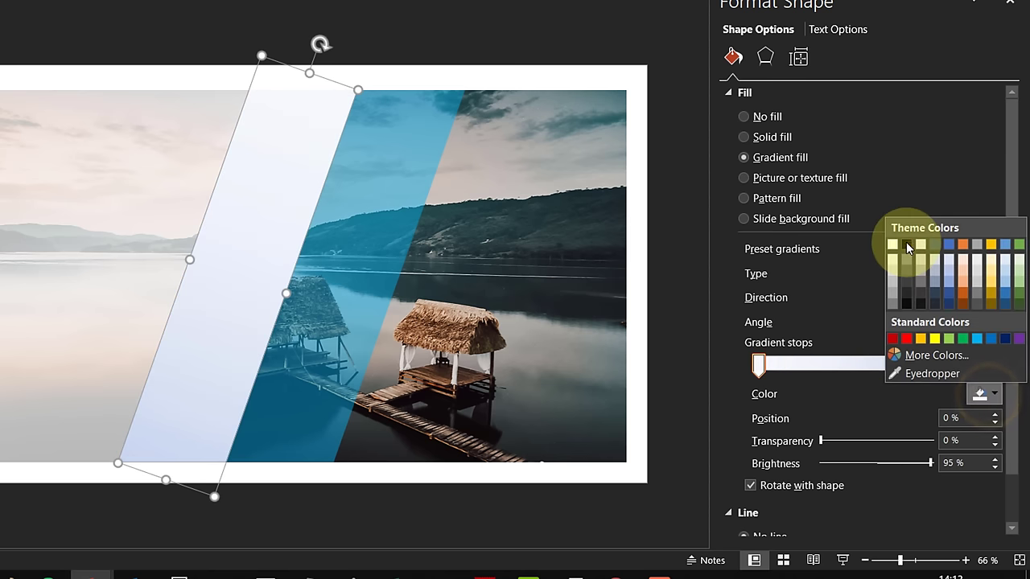
click(906, 244)
click(938, 367)
click(986, 394)
click(893, 245)
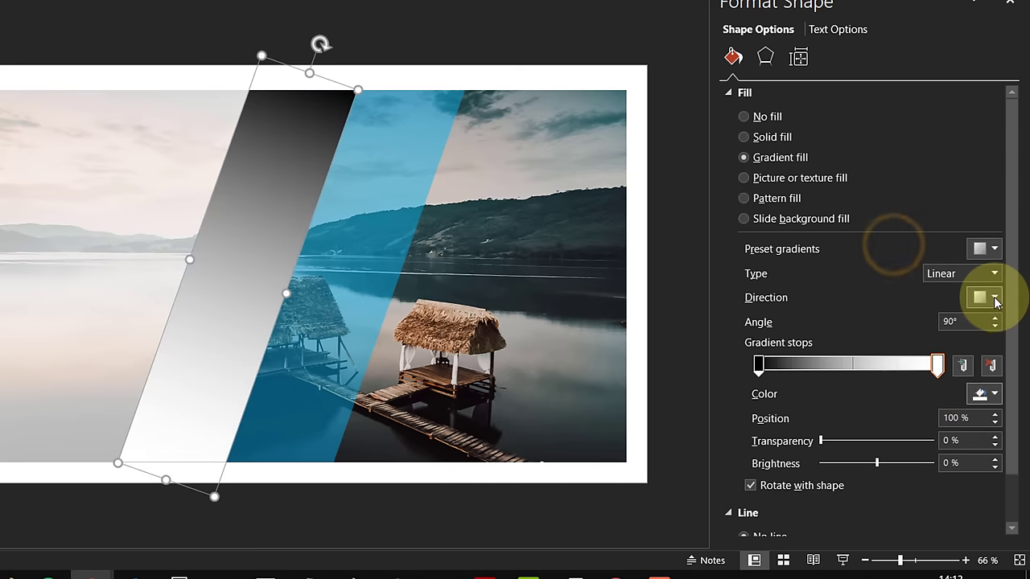
click(994, 298)
click(960, 330)
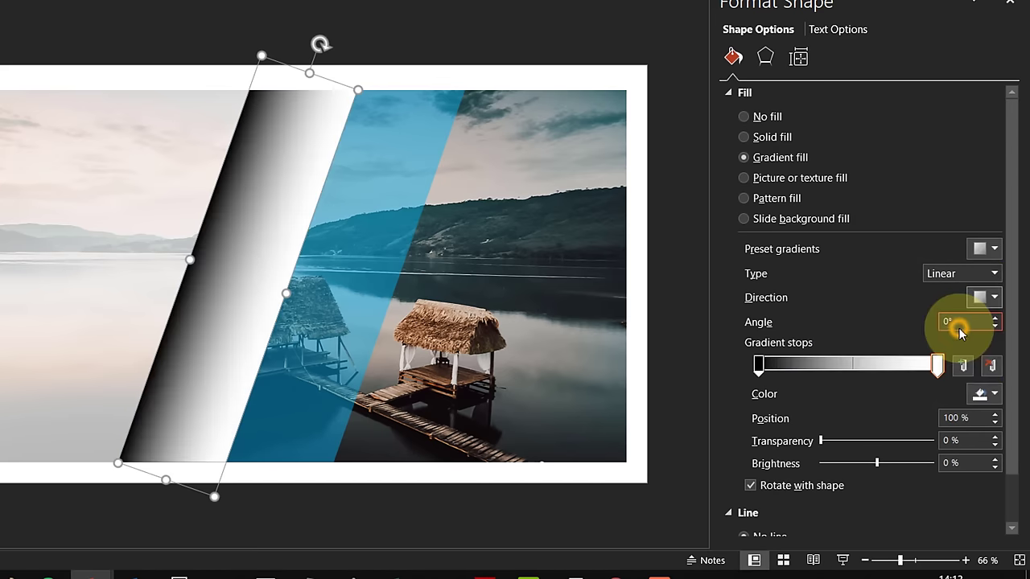
- Set both gradient stops of the stripe to 60% transparency
click(759, 364)
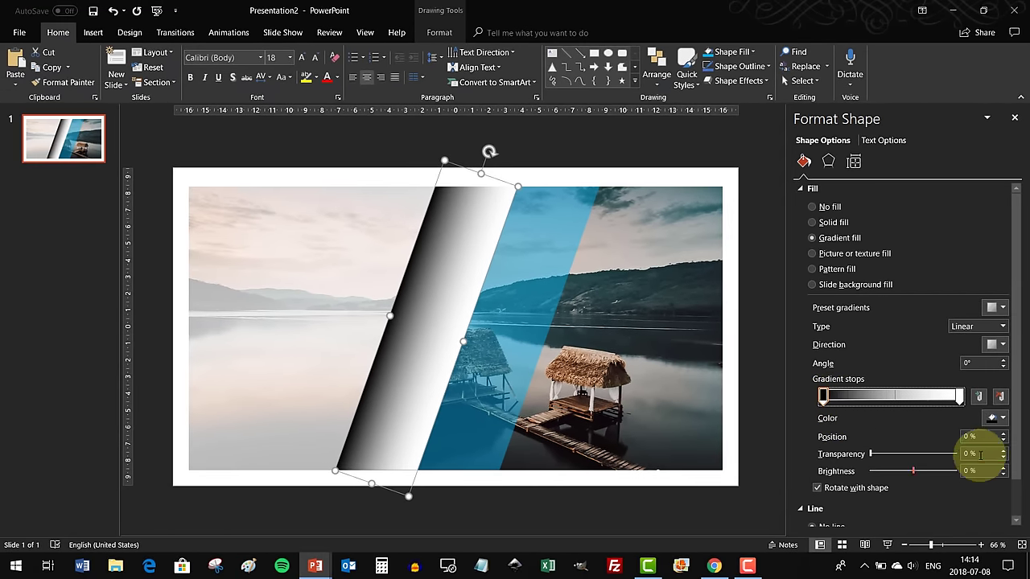
drag(985, 454, 944, 456)
text(60)
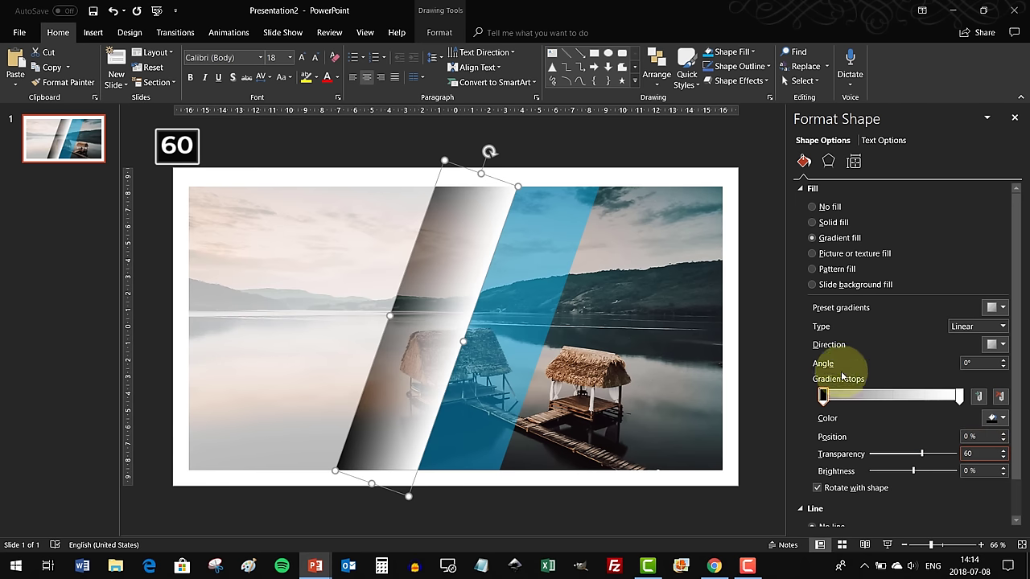
drag(980, 453, 938, 455)
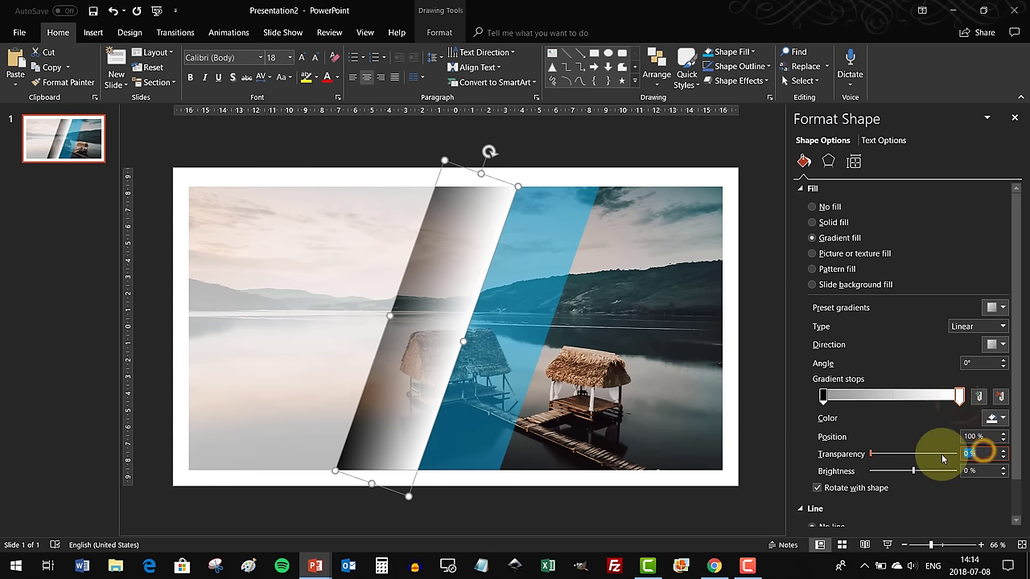
text(60)
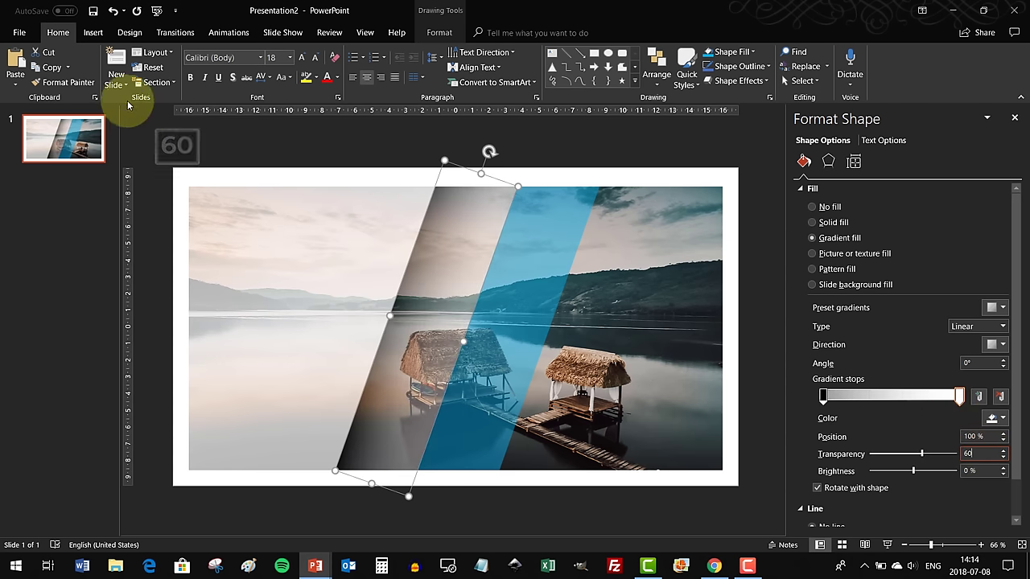
- Copy the gradient onto the blue stripe and set its stops to 80% transparency
click(79, 86)
click(539, 279)
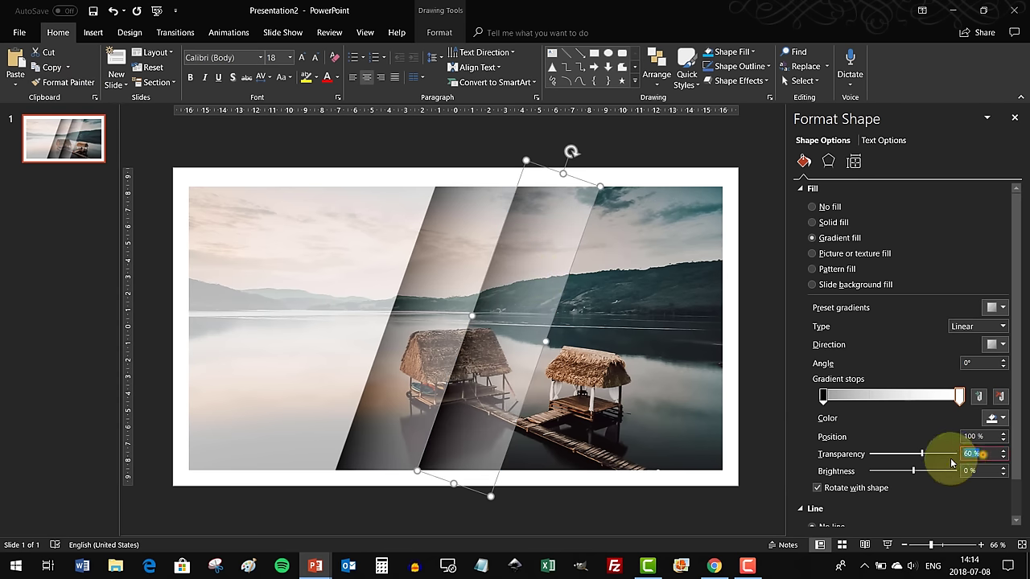
text(80)
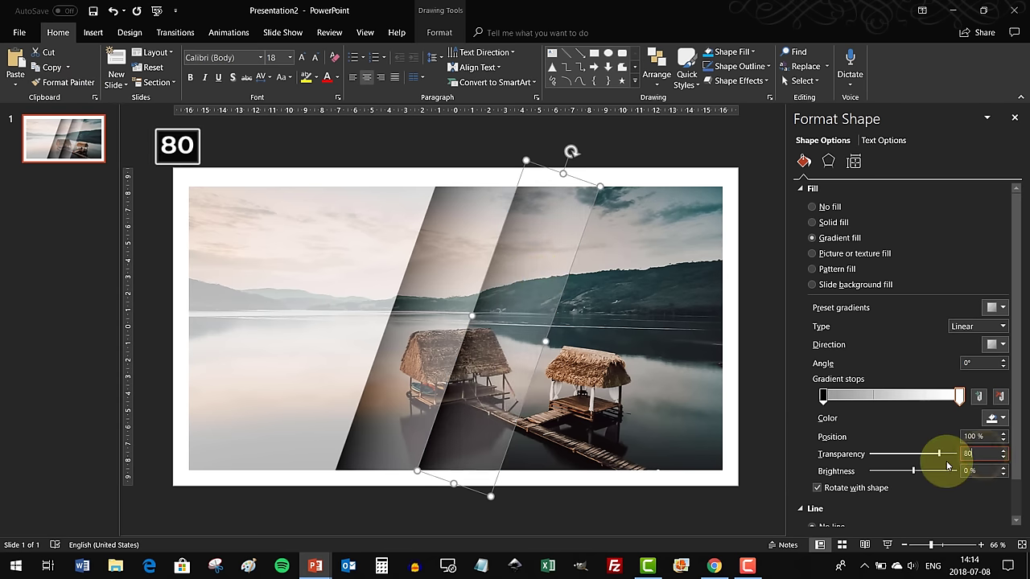
click(824, 396)
double_click(984, 454)
text(80)
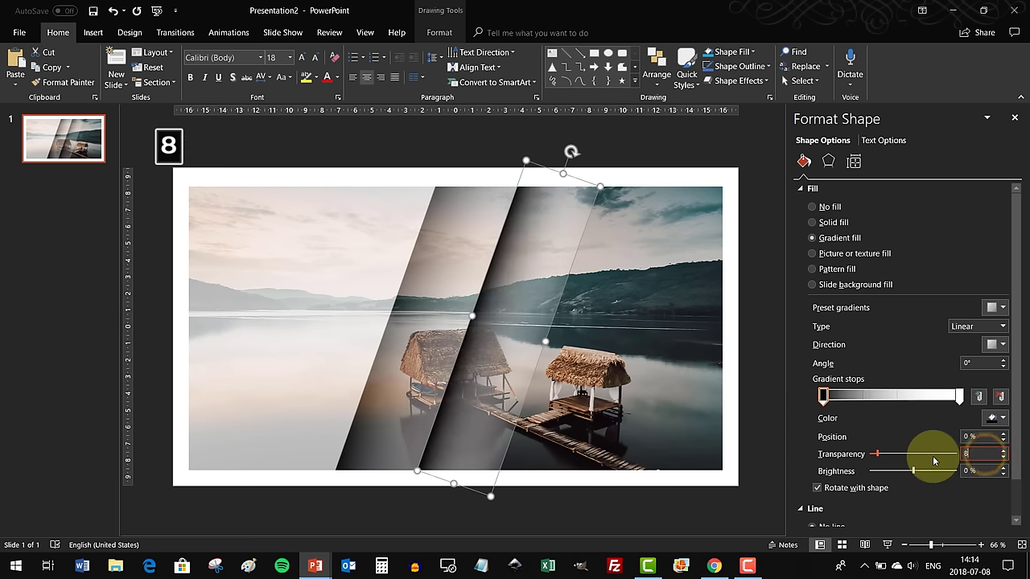
click(695, 145)
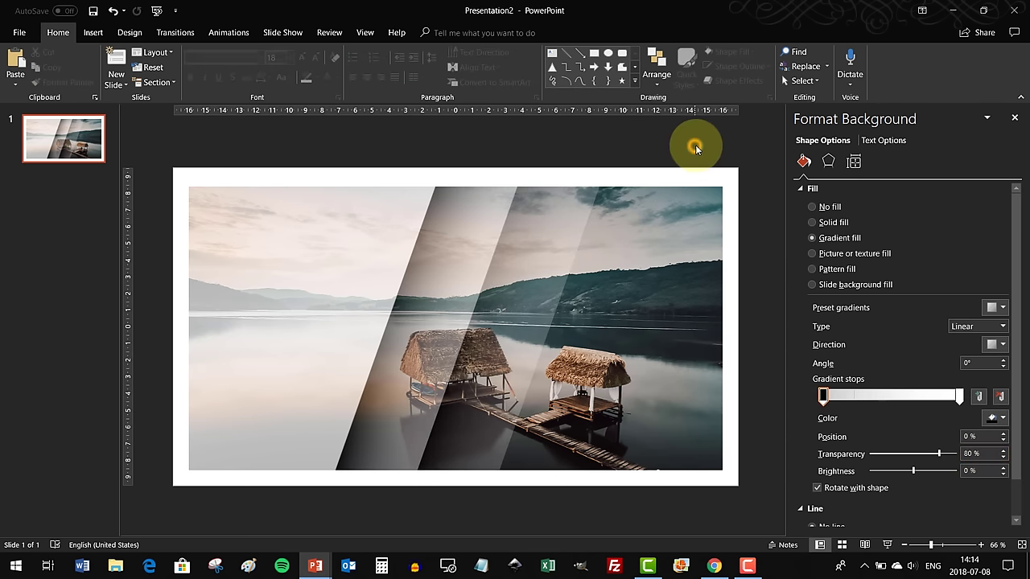
key(alt+Tab)
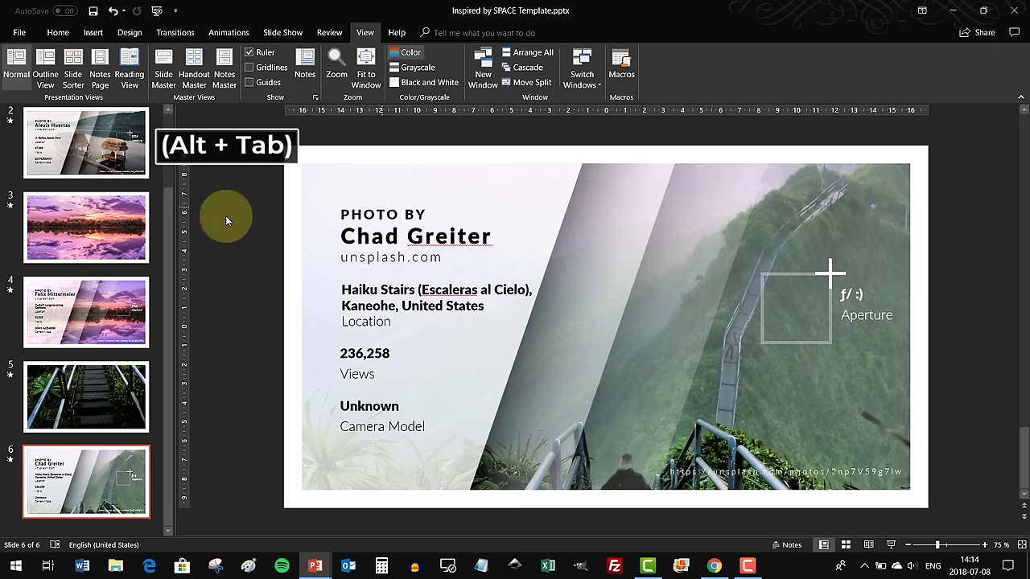
scroll(168, 126, up, 2)
click(157, 242)
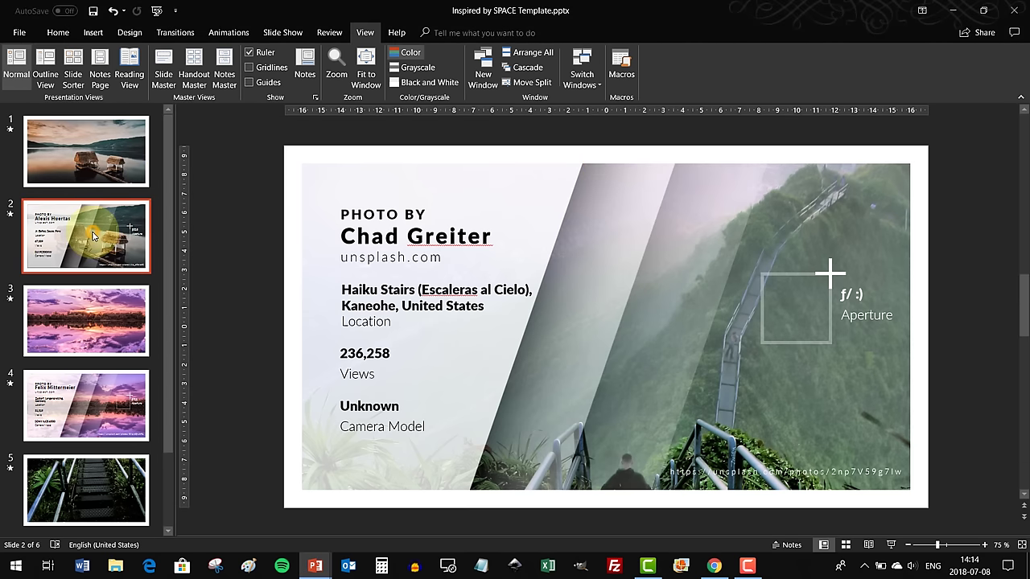
key(alt+Tab)
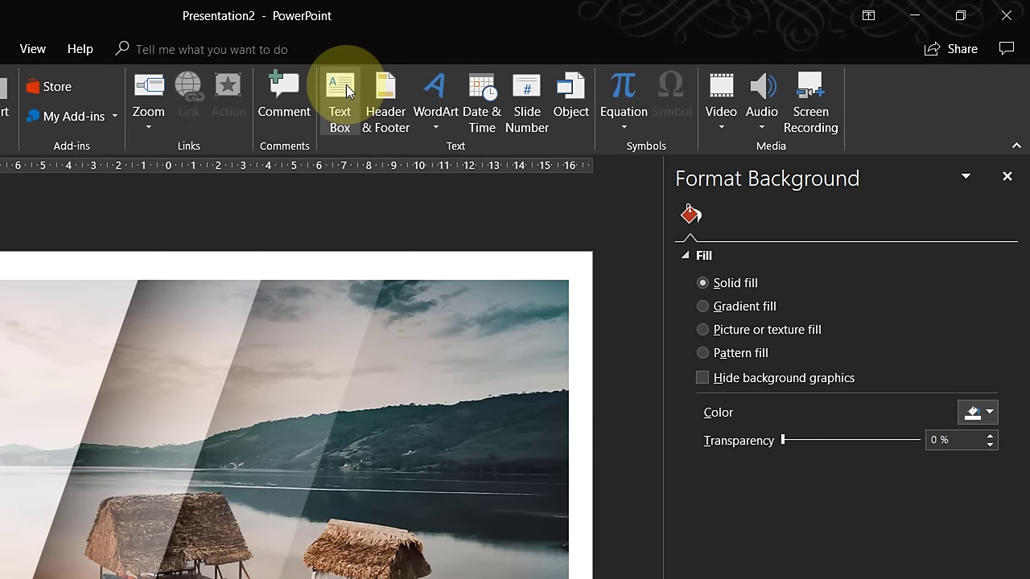
- Add a text box at the slide's top-left reading PHOTO BY
click(340, 90)
click(100, 259)
text(PH)
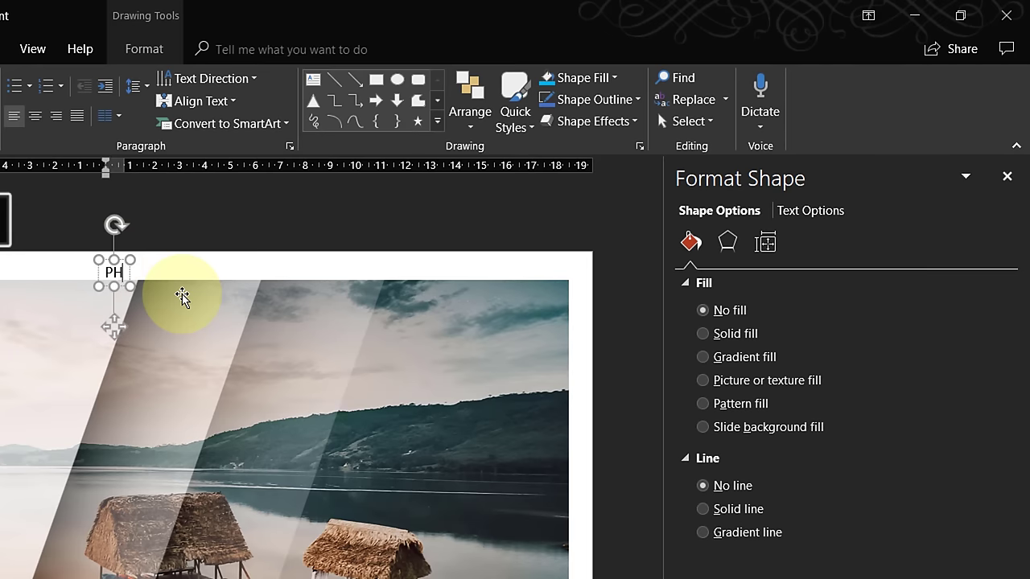
text(OTO BY)
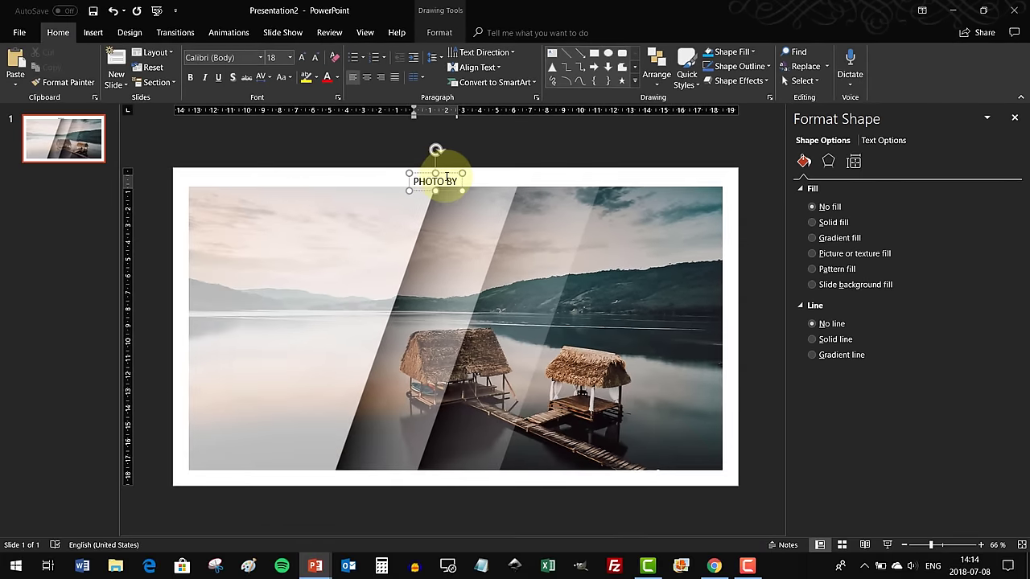
click(145, 260)
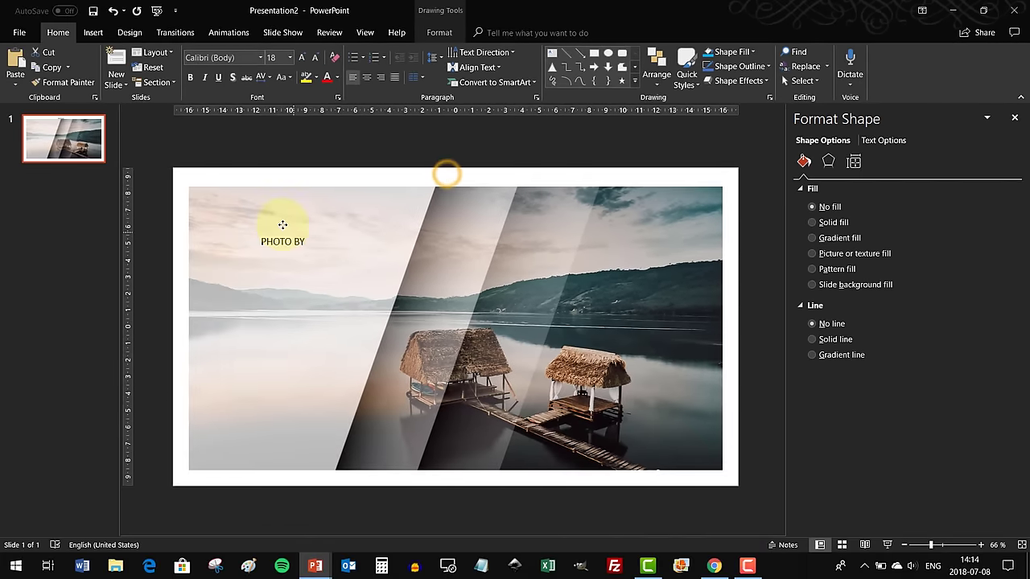
- Make the caption Lato Black 20 pt with loose spacing and start a new line
ctrl+scroll(274, 221, up, 3)
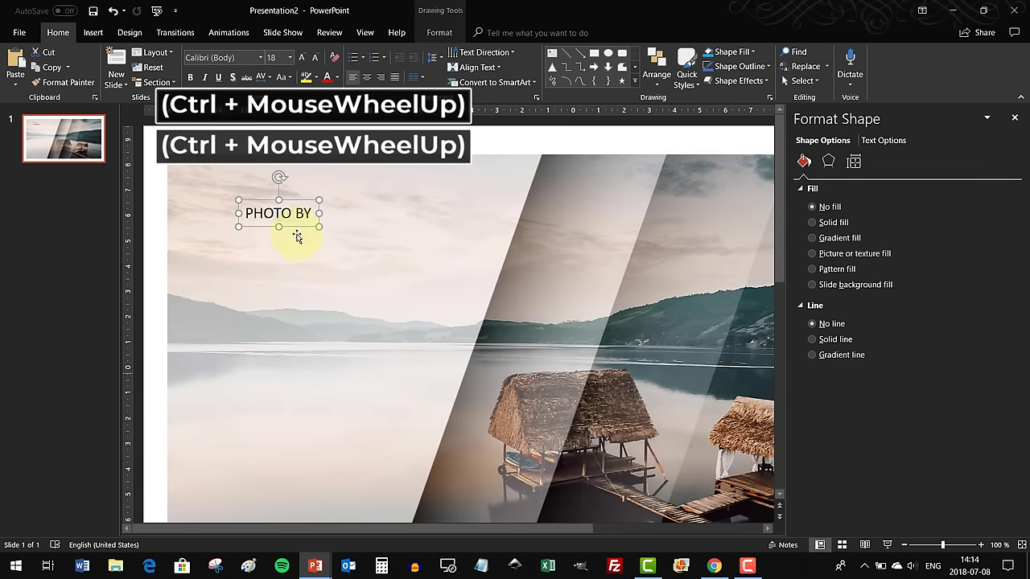
click(215, 60)
text(La)
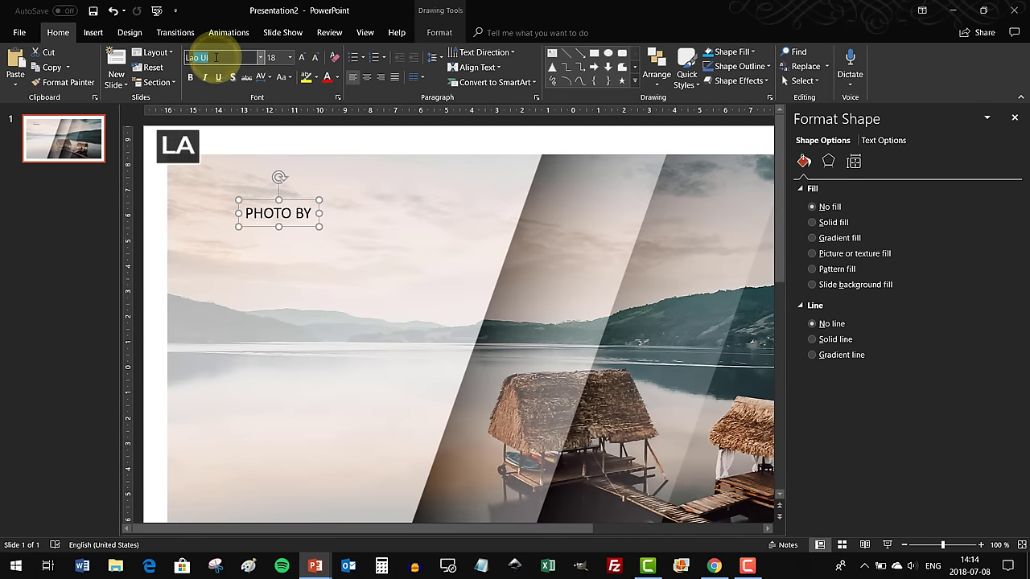
text(to)
key(Return)
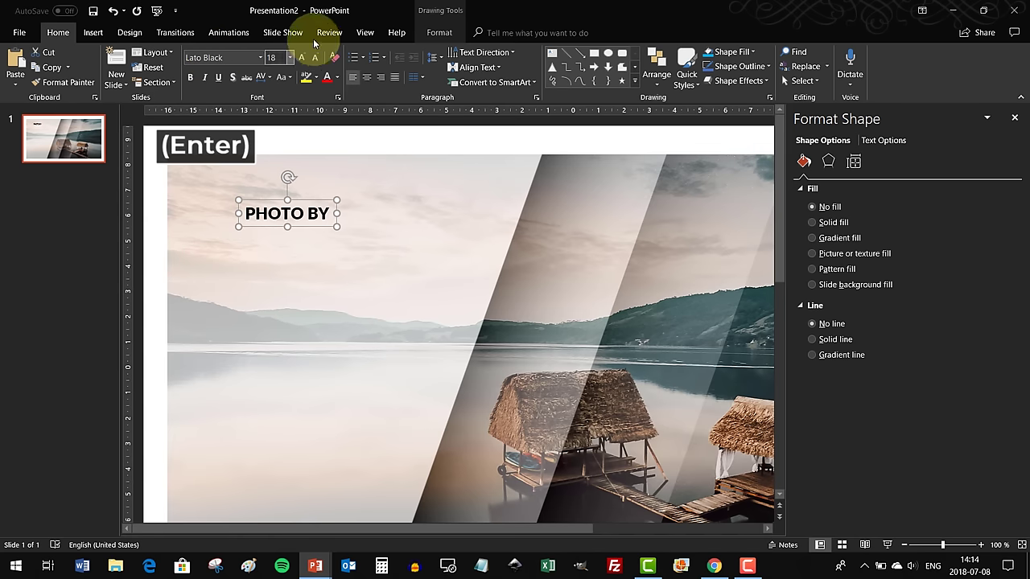
click(275, 58)
text(20)
key(Return)
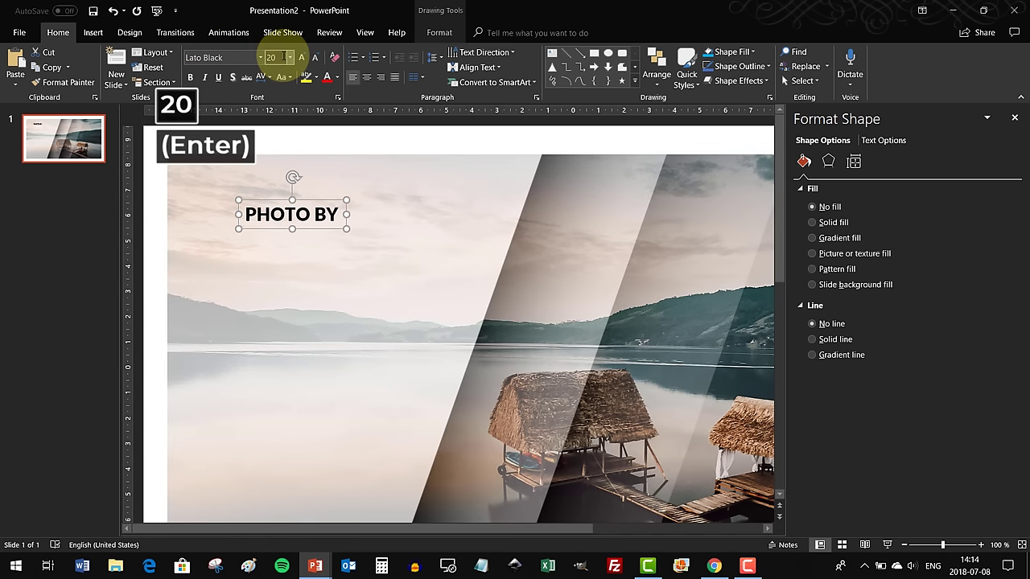
click(268, 79)
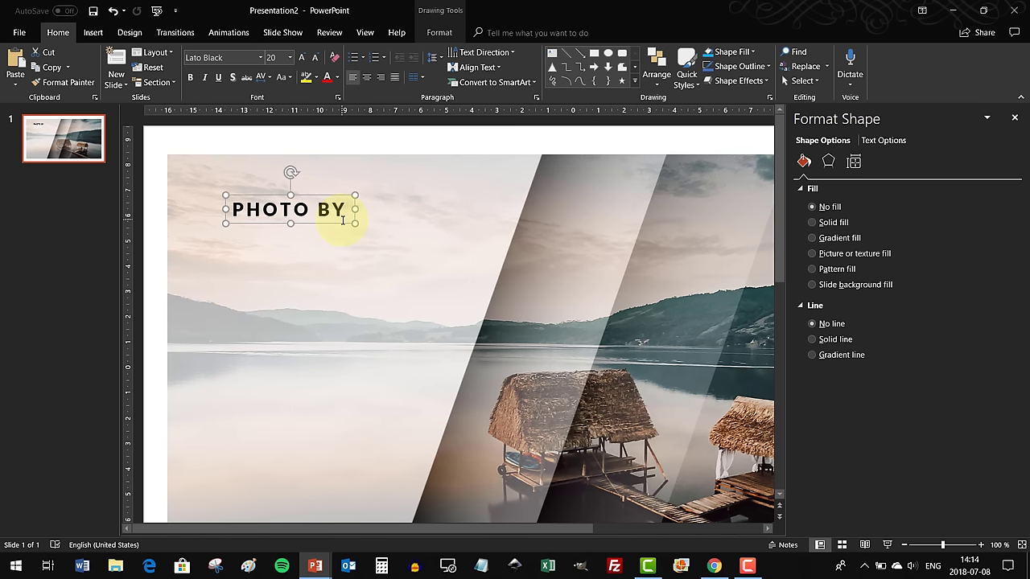
click(339, 210)
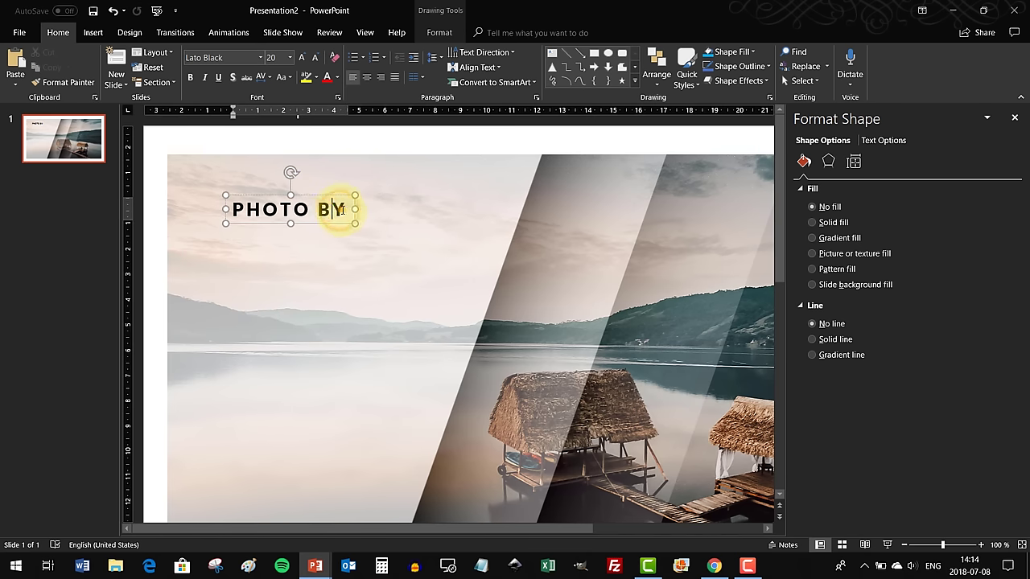
key(Return)
- Copy the photographer's name from the lake photo's Unsplash page in Chrome
key(alt+Tab)
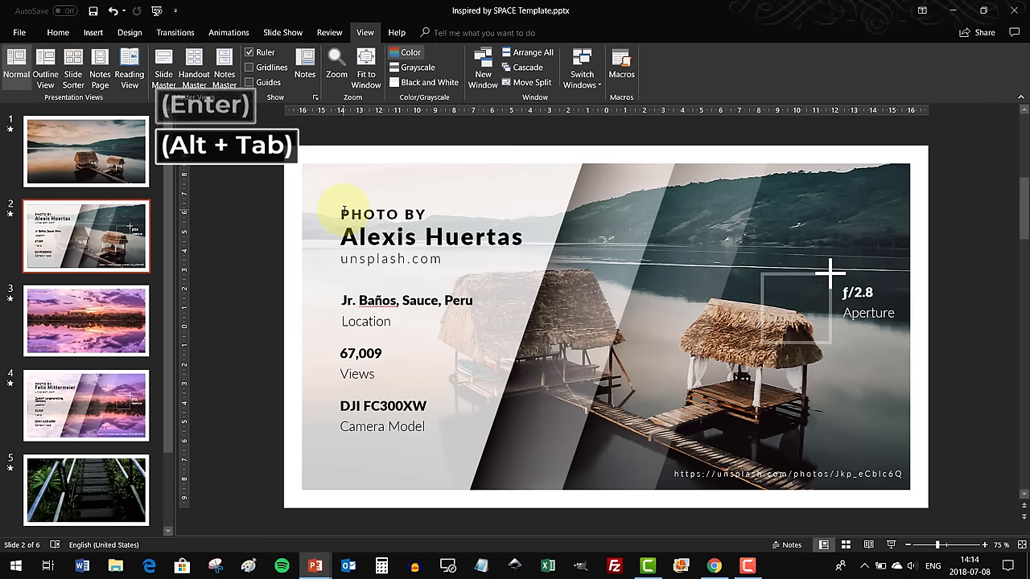
key(alt+Tab)
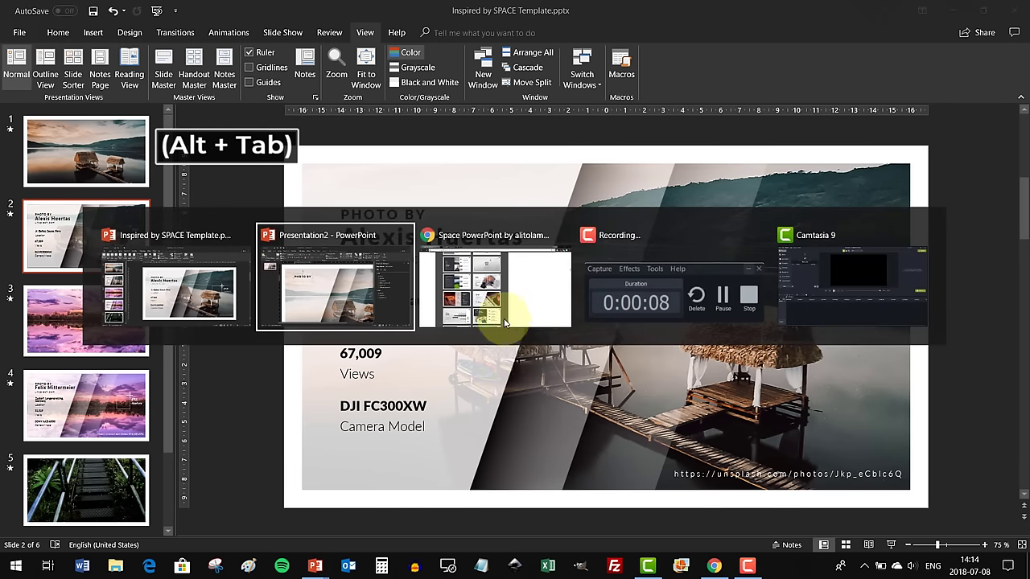
alt+click(524, 287)
click(209, 6)
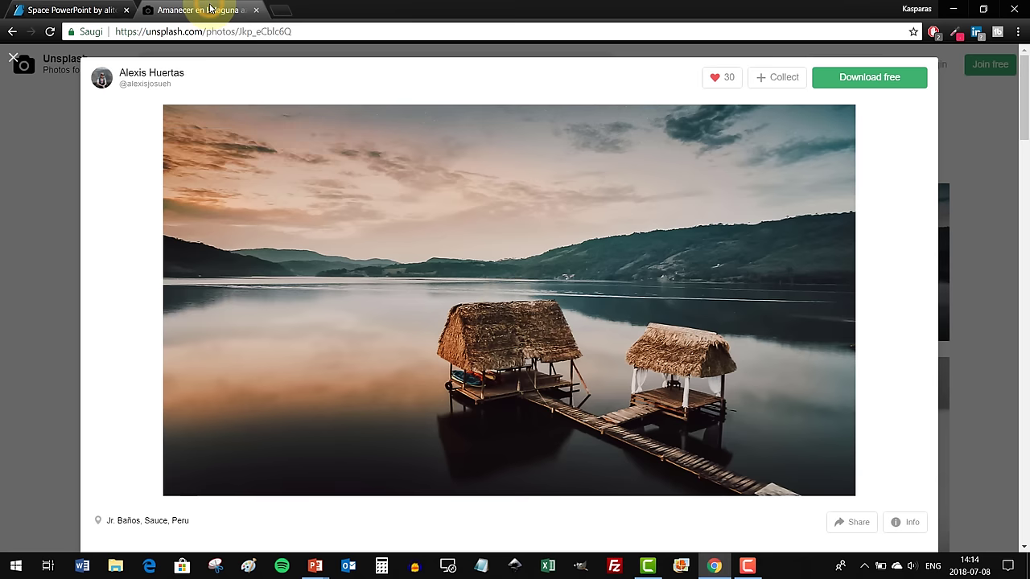
double_click(189, 73)
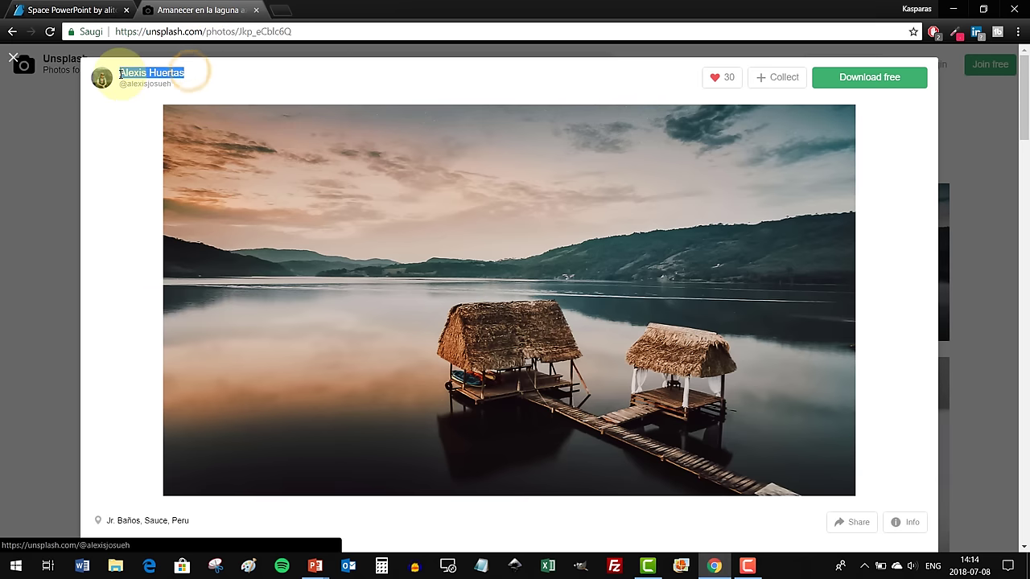
key(ctrl)
key(alt+Tab)
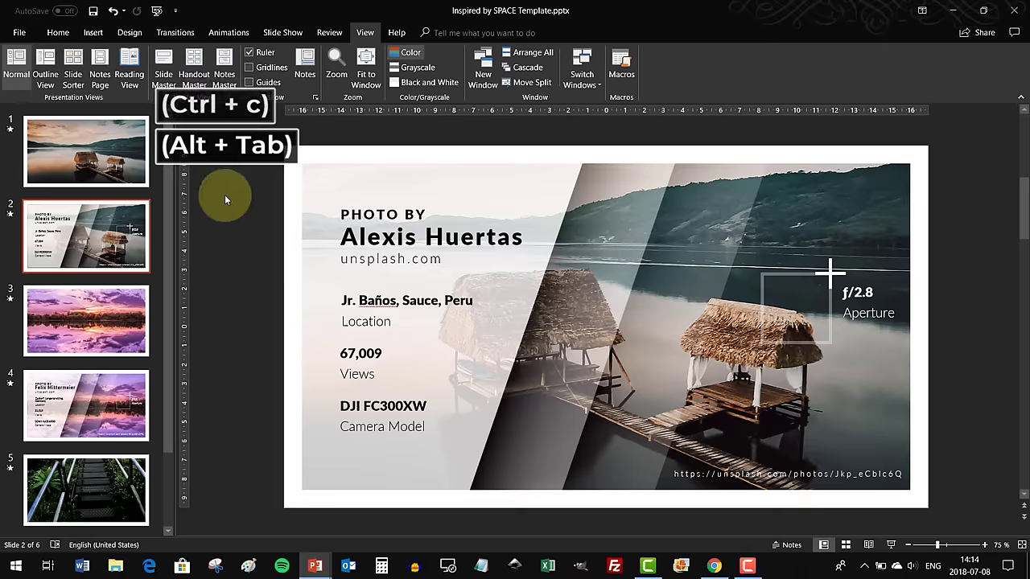
- Paste the photographer's name as plain text below PHOTO BY and size it 35
key(alt+Tab)
click(338, 299)
key(alt+Tab)
click(459, 295)
click(352, 213)
key(Return)
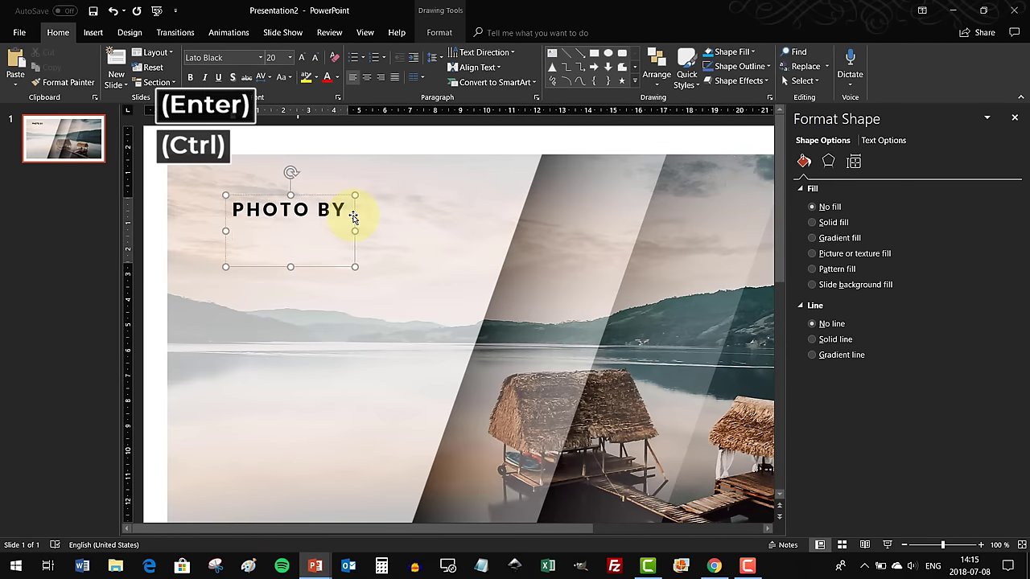
click(350, 249)
click(373, 274)
drag(347, 237, 232, 231)
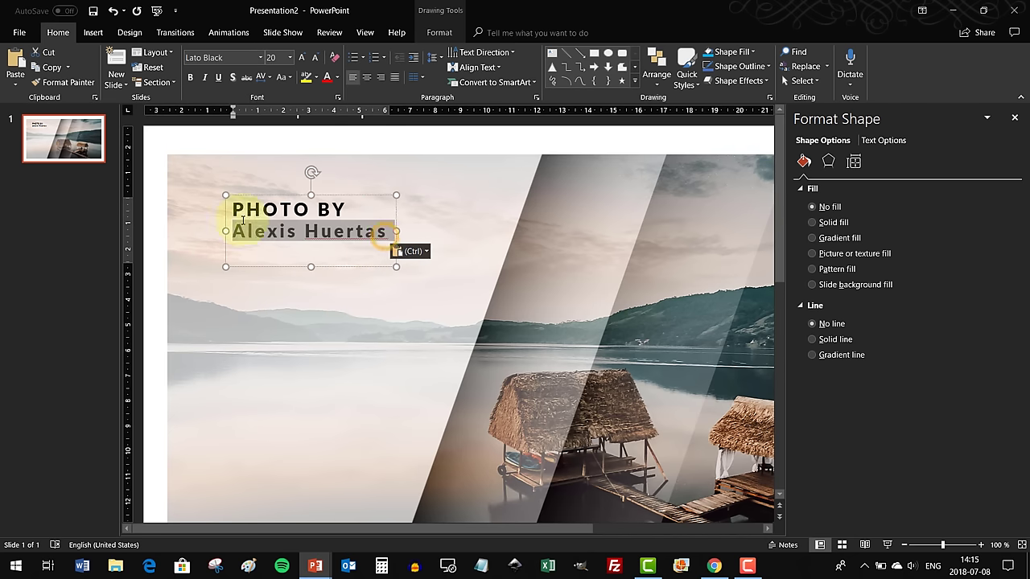
click(285, 58)
text(35)
key(Return)
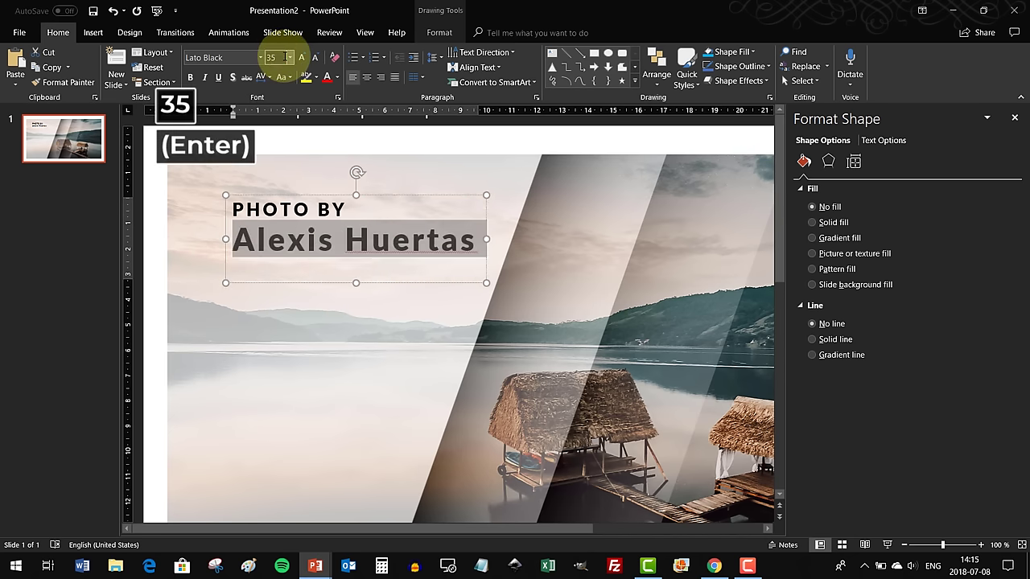
- Add a third line reading unsplash.com in Lato Light
click(285, 272)
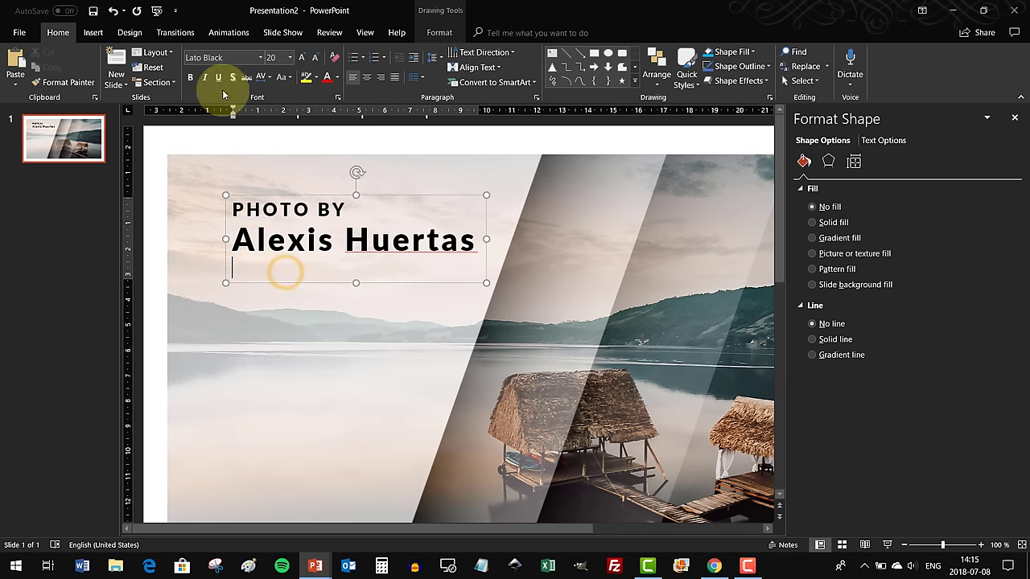
click(227, 58)
text(Lato Light)
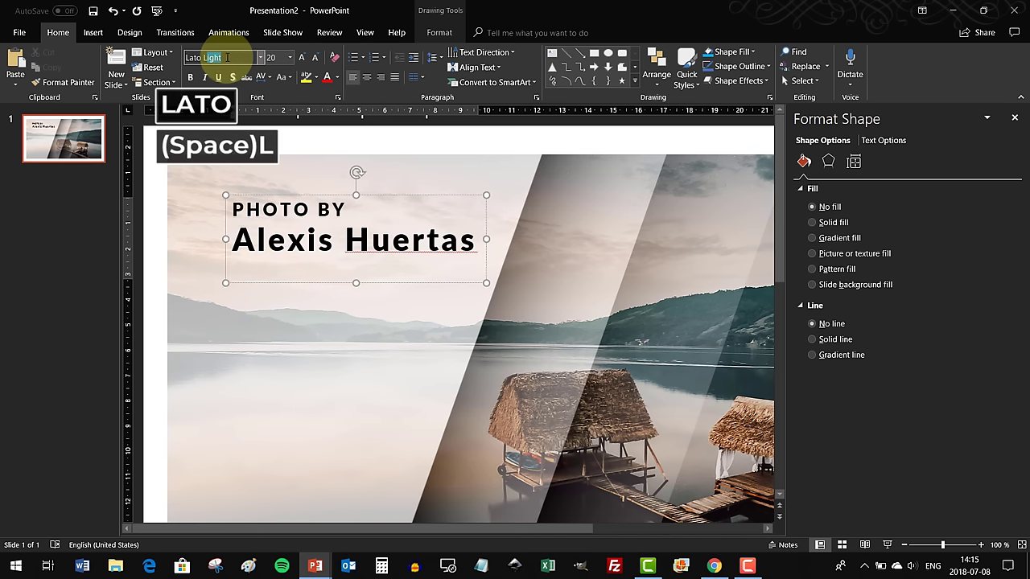
key(Return)
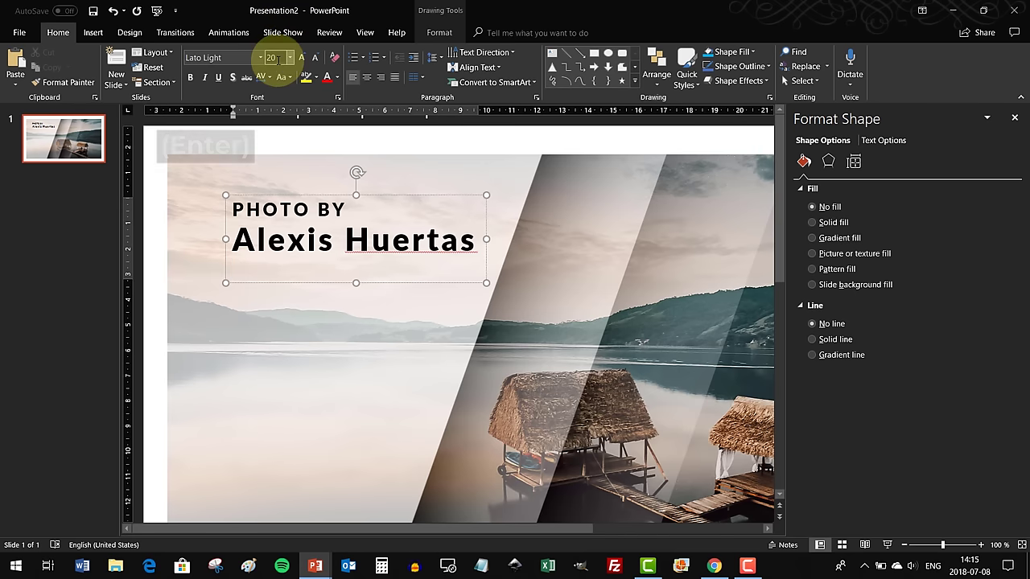
text(UN)
key(BackSpace)
key(BackSpace)
key(Caps_Lock)
text(unspl)
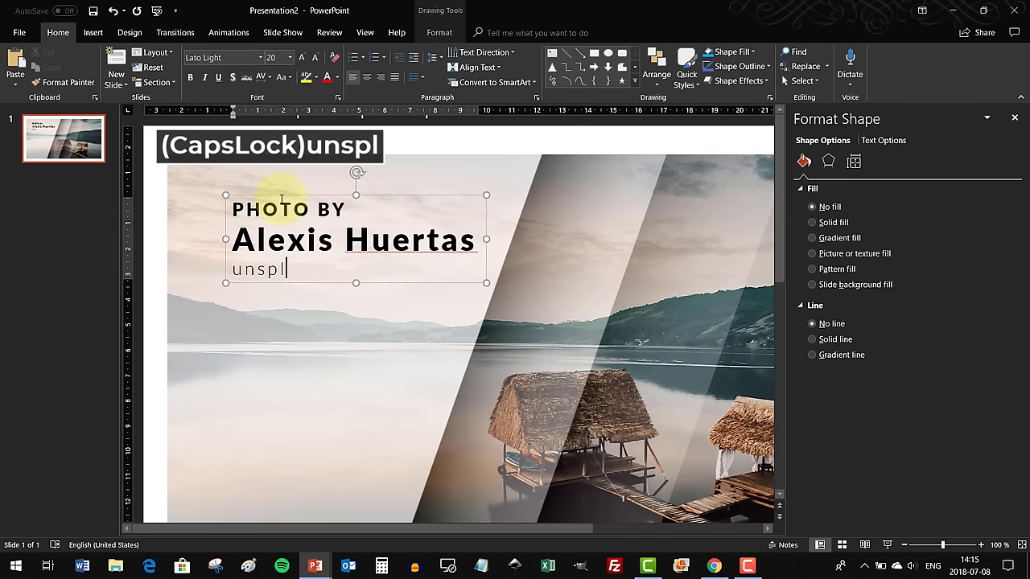
text(ash.com)
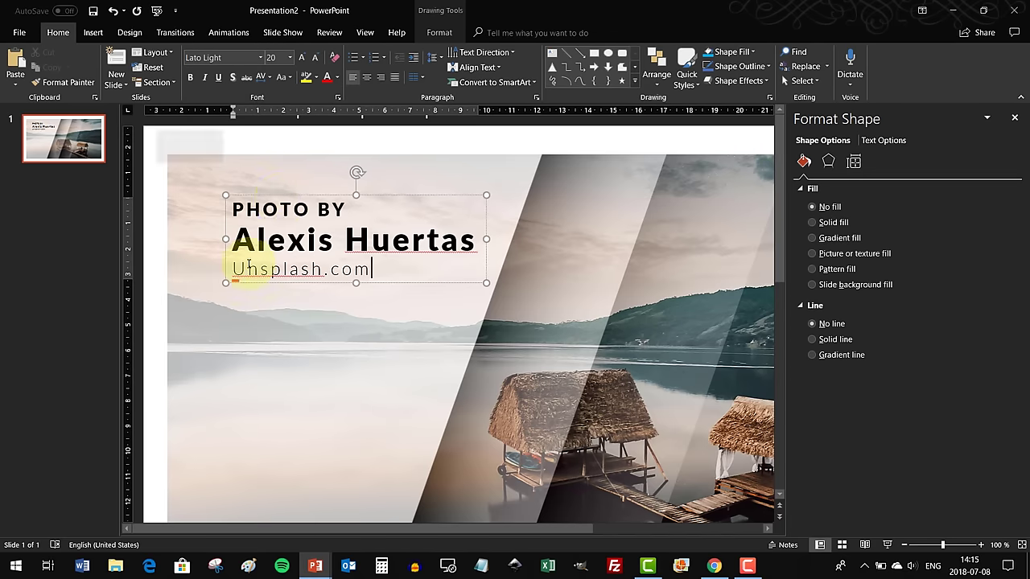
key(BackSpace)
text(u)
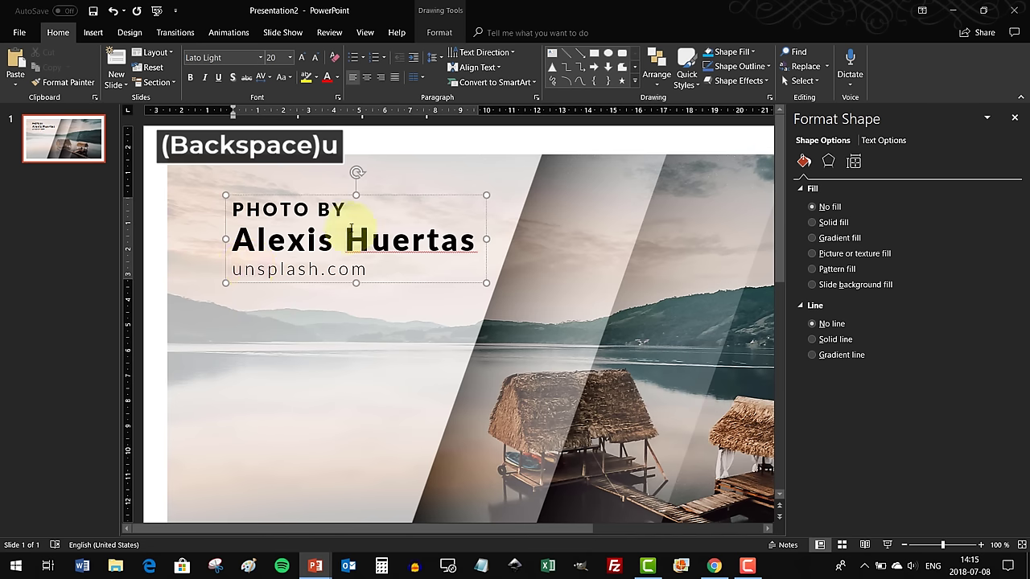
- Nudge the caption box slightly left
click(366, 194)
drag(366, 194, 356, 195)
ctrl+scroll(357, 195, down, 3)
- Duplicate the caption below the original, delete its name line and type 'Location'
key(ctrl+d)
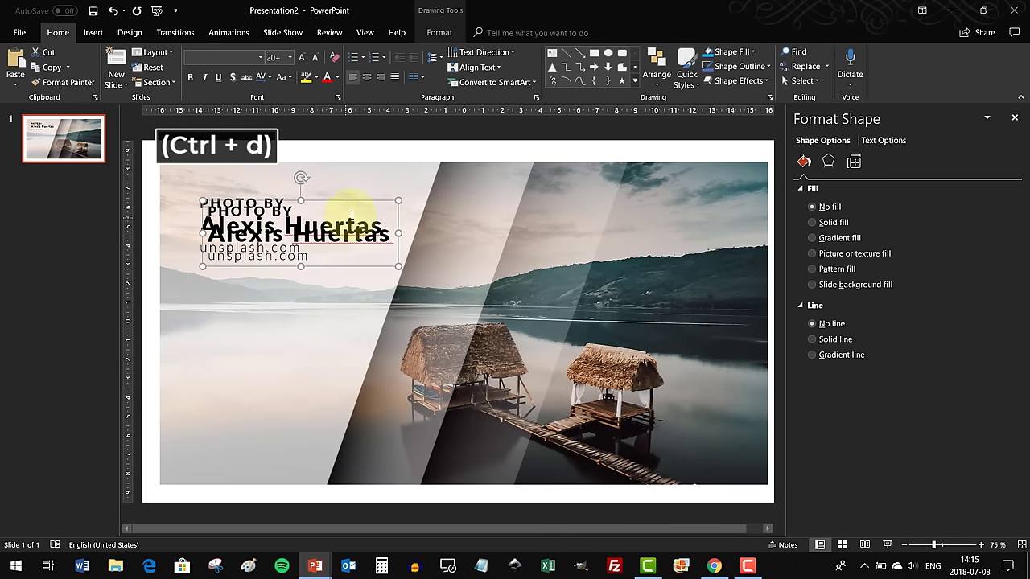
drag(342, 201, 334, 269)
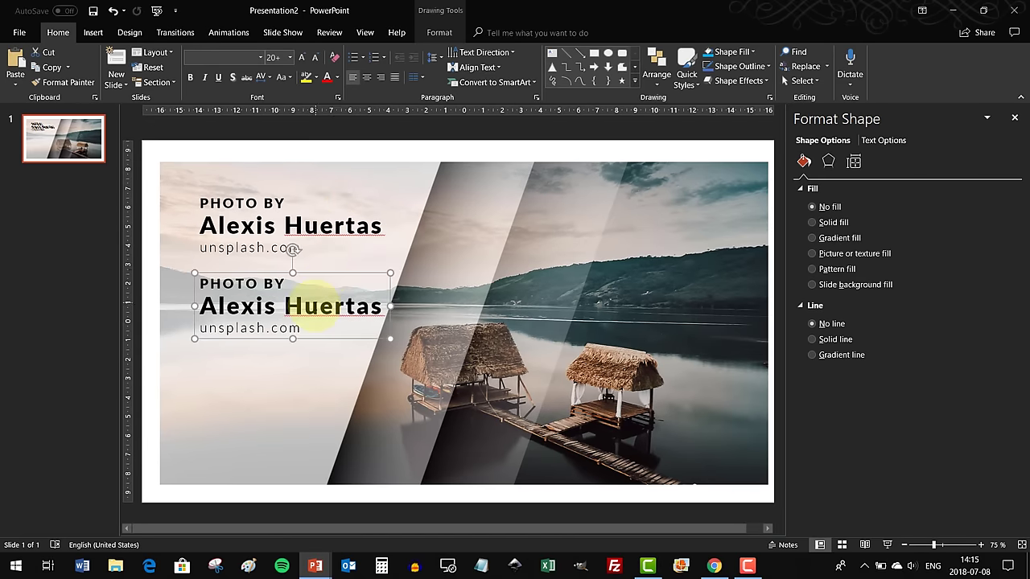
triple_click(384, 306)
key(BackSpace)
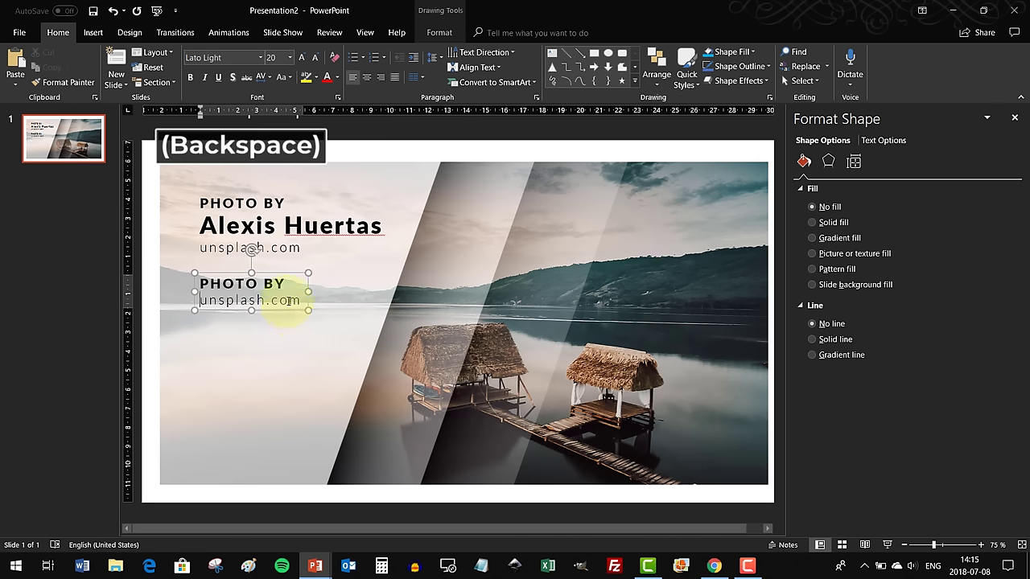
triple_click(242, 299)
text(Loca)
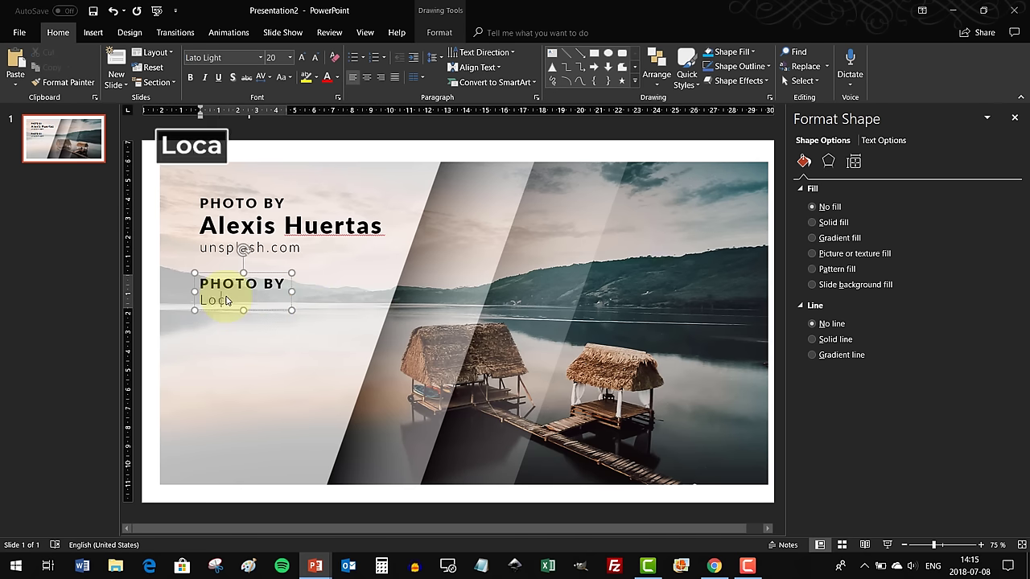
text(tion)
- Paste the photo's location text from Unsplash into the copy, above the 'Location' label
key(alt+Tab)
drag(195, 521, 111, 520)
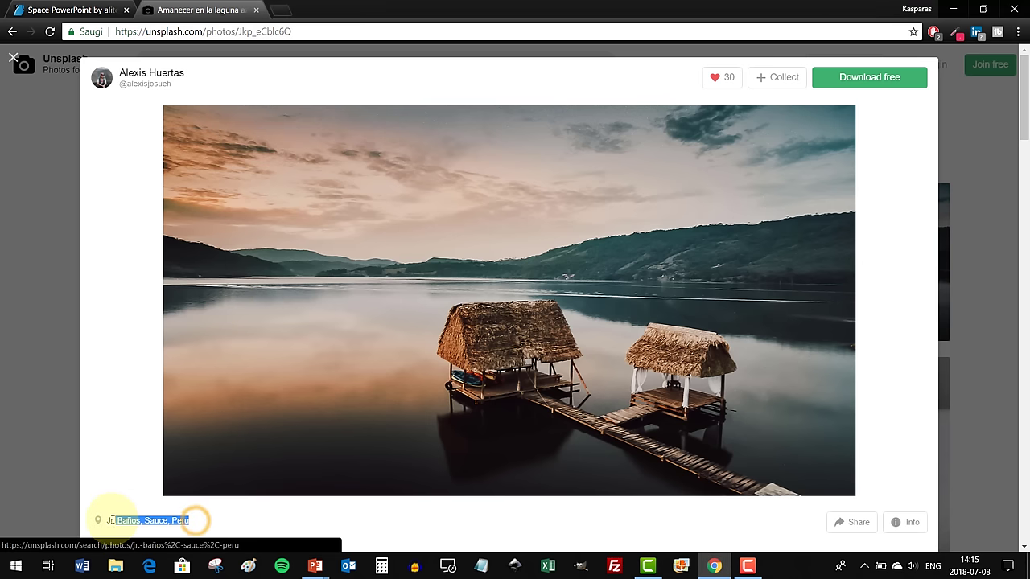
key(ctrl+c)
key(alt+Tab)
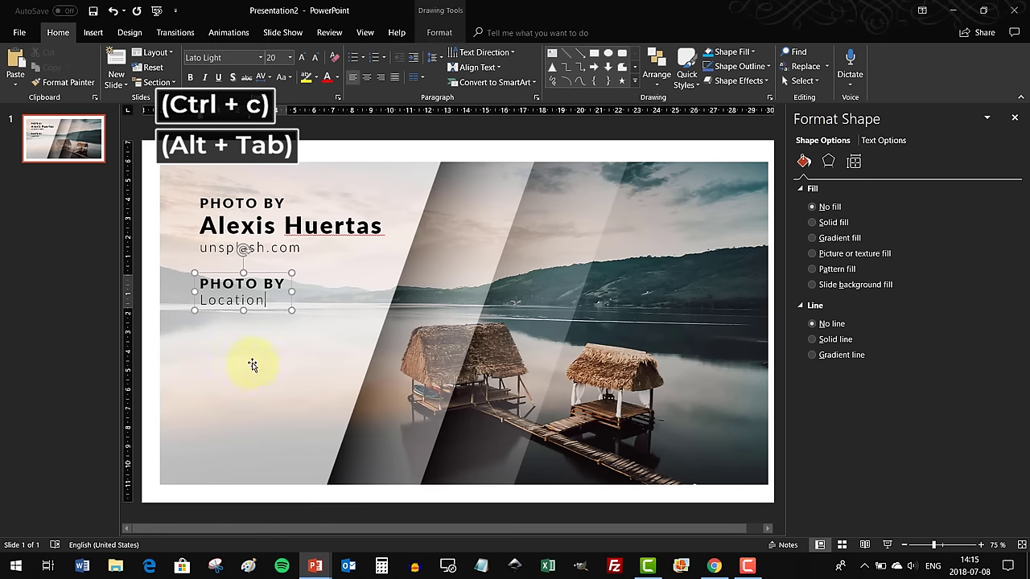
click(245, 286)
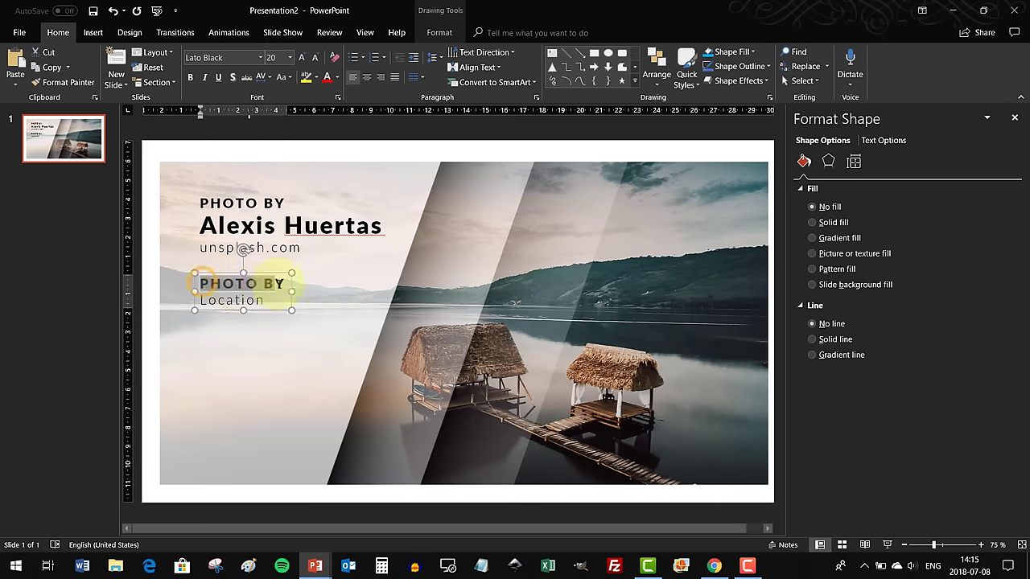
key(ctrl+v)
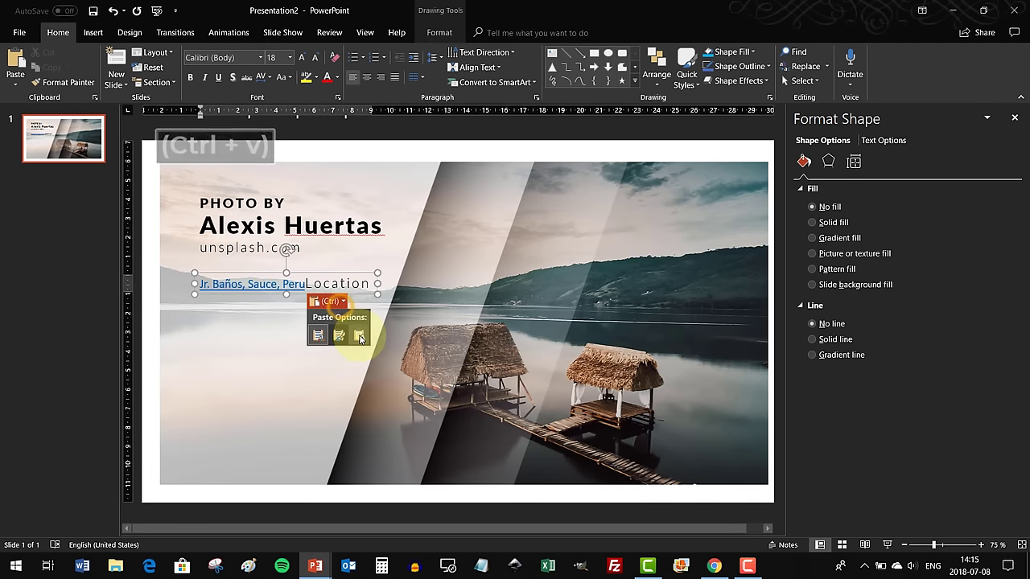
key(Return)
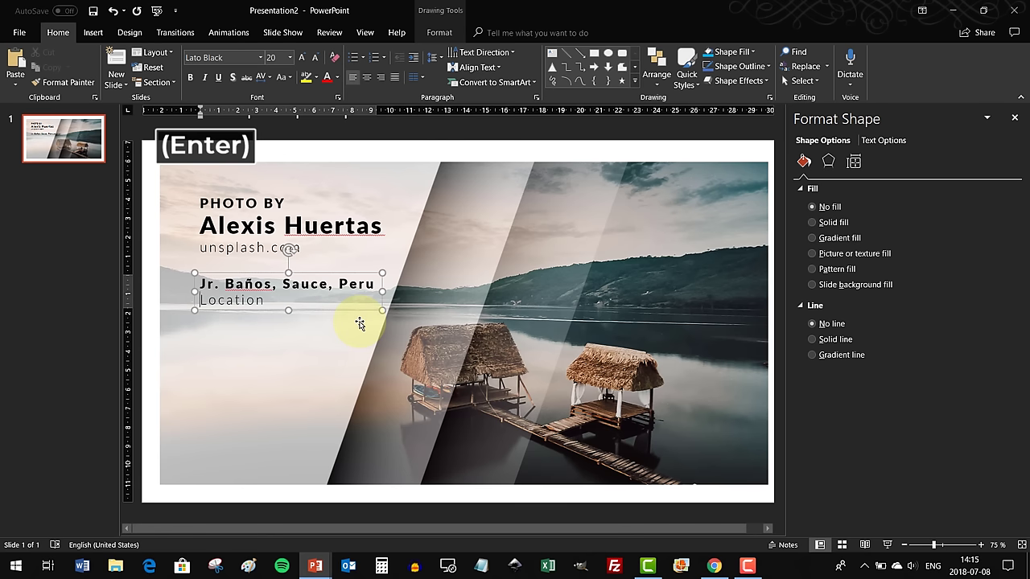
- Duplicate the location caption just below itself and select the word 'Location' in the copy
key(Escape)
key(ctrl+d)
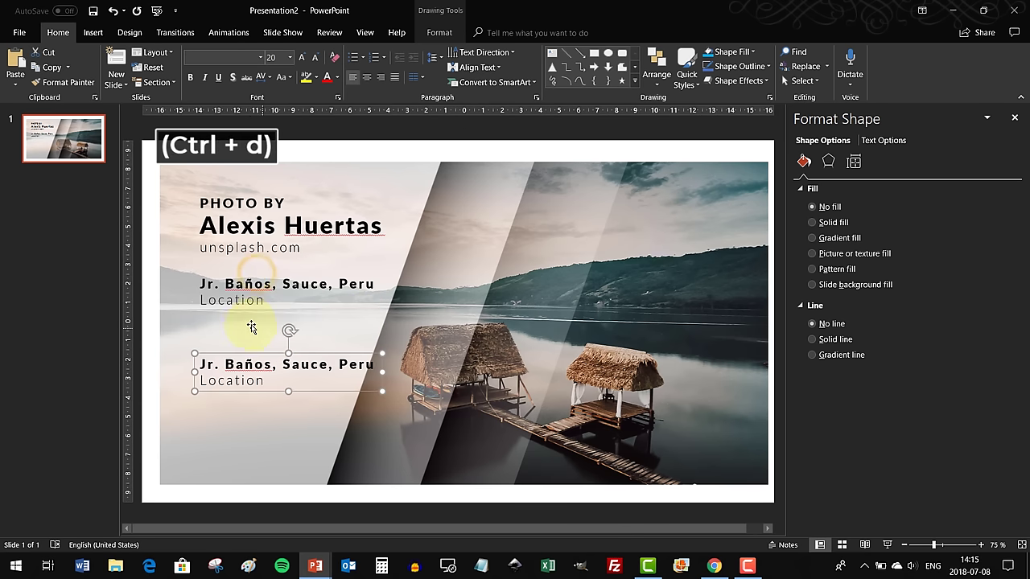
drag(254, 355, 254, 322)
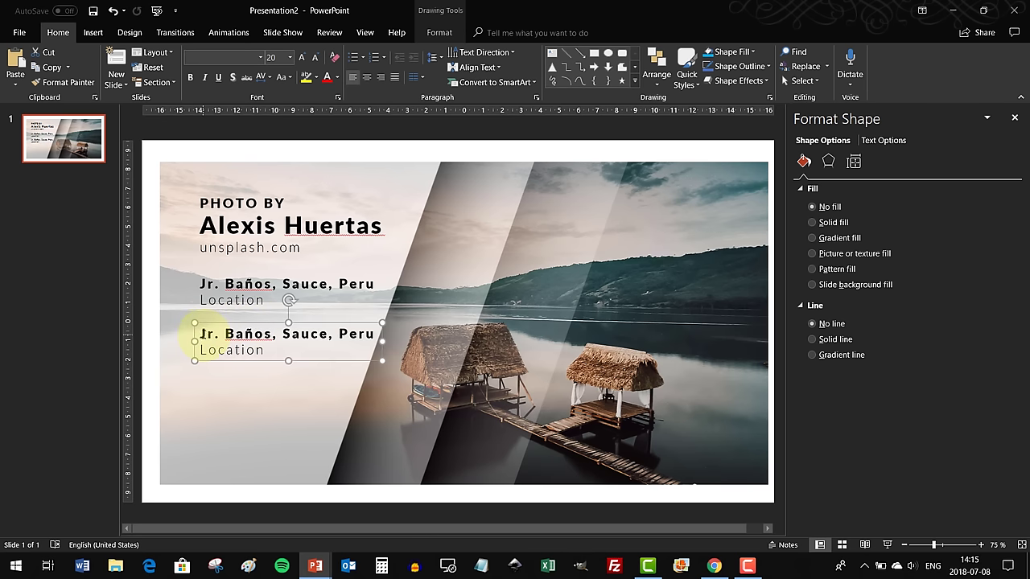
double_click(236, 349)
- Make the copy a views caption: '68,319' from the photo details above a 'Views' label
text(Views)
key(alt+Tab)
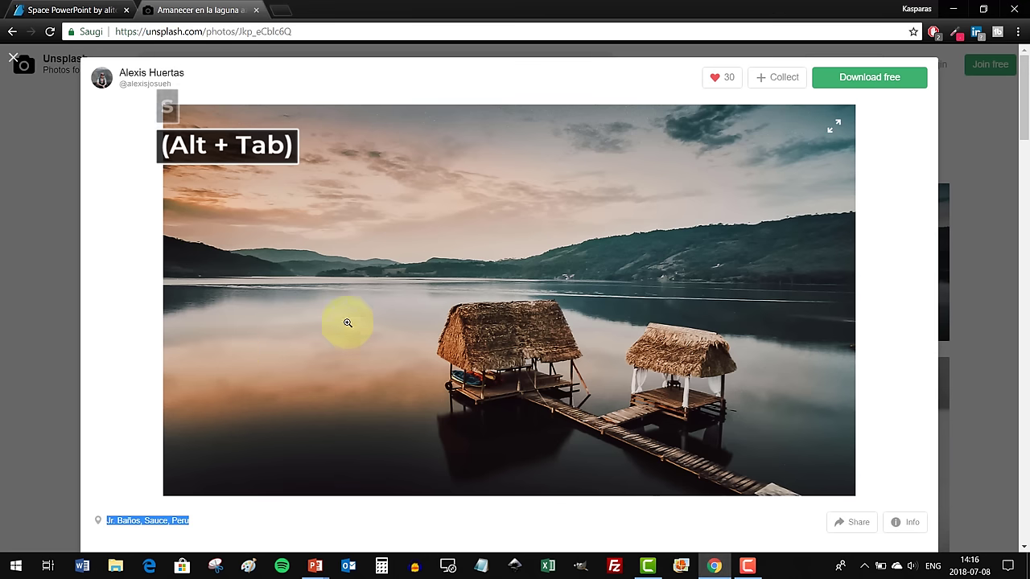
click(904, 524)
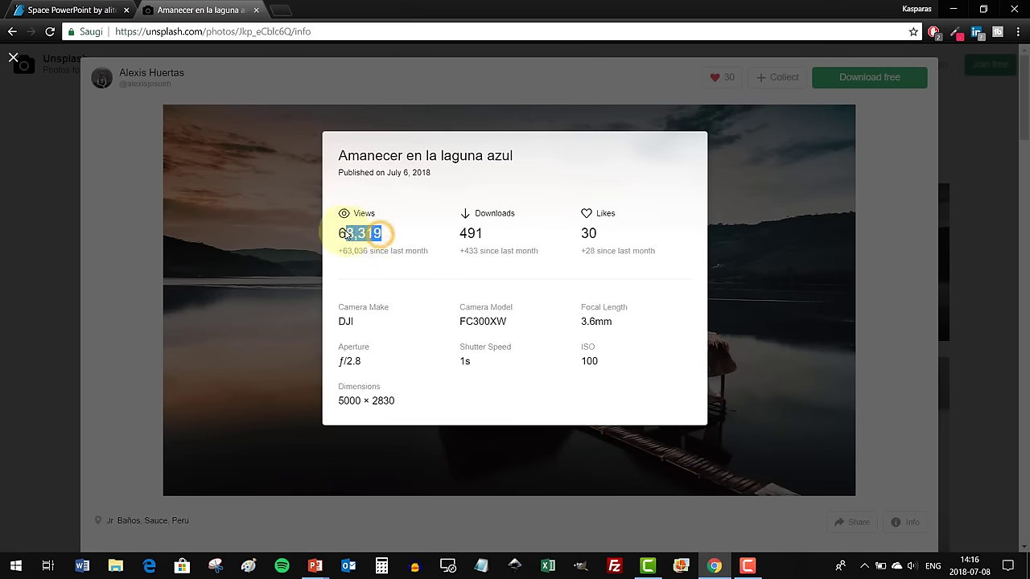
key(ctrl+c)
key(alt+Tab)
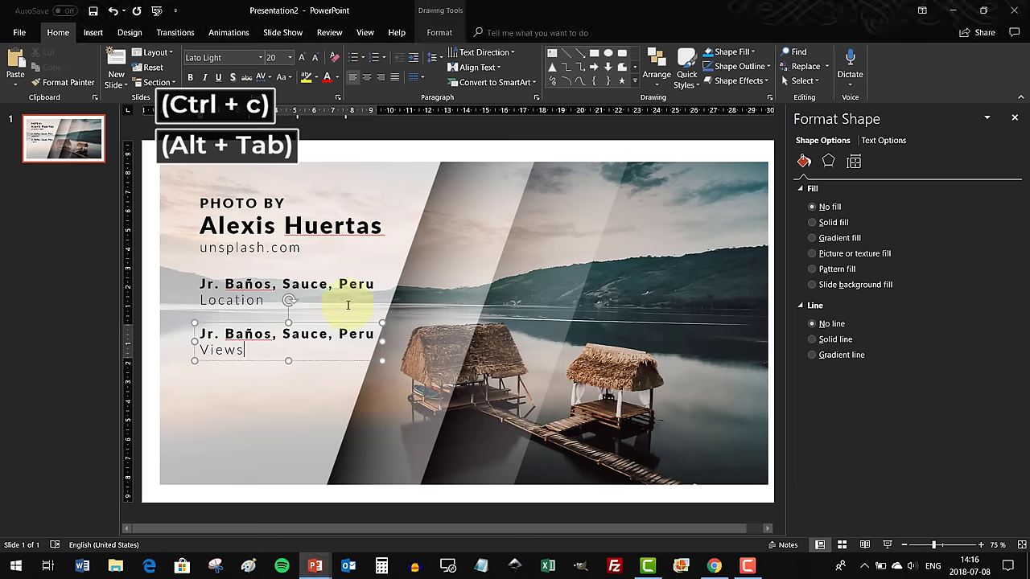
drag(201, 332, 331, 340)
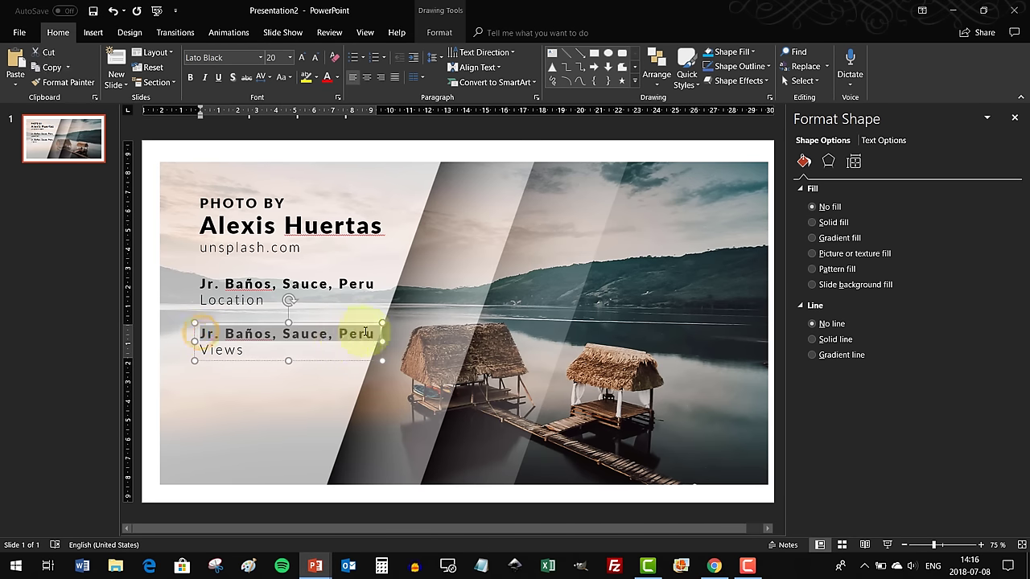
key(ctrl+v)
click(258, 351)
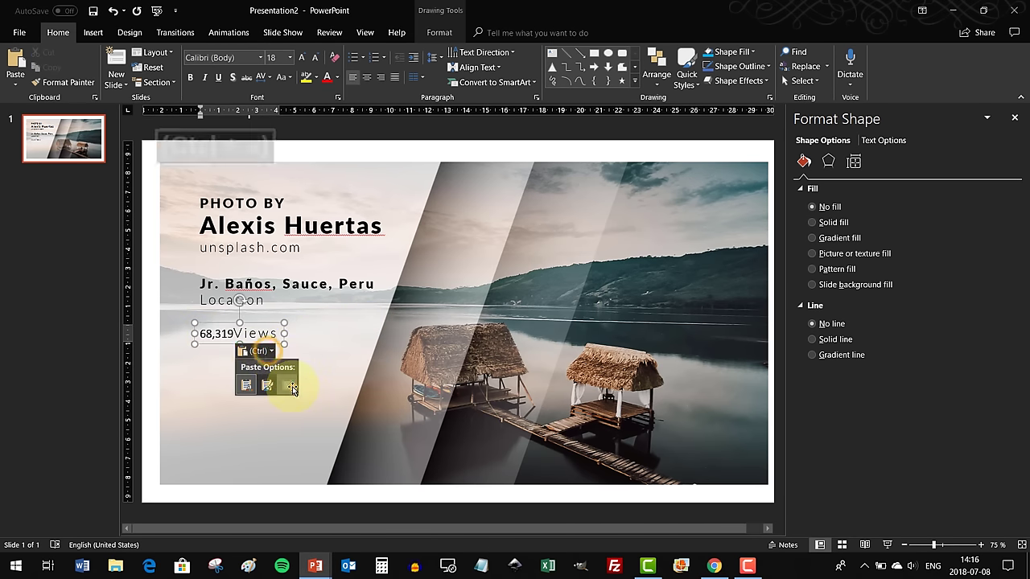
click(292, 387)
key(Return)
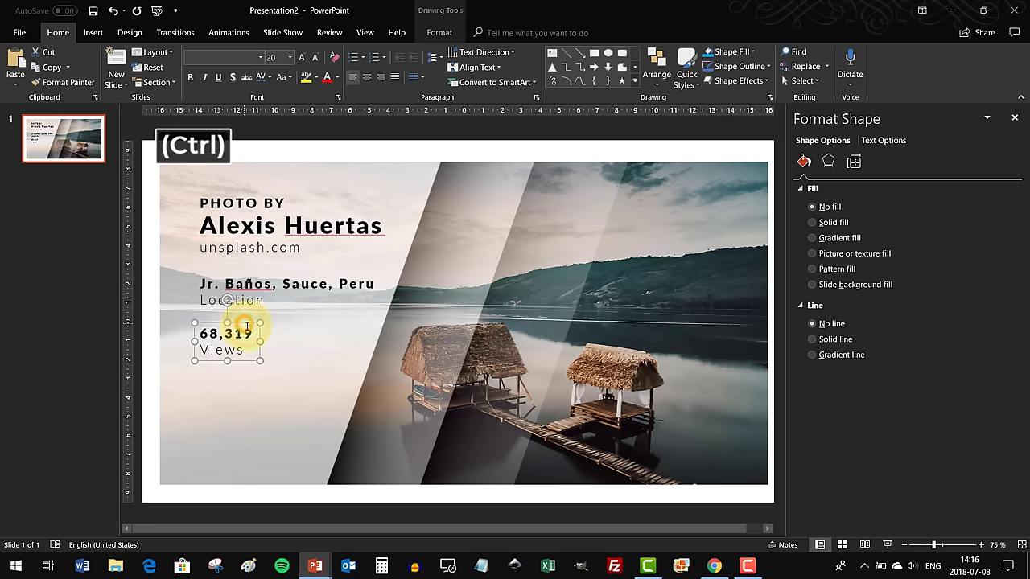
- Duplicate the views caption below, relabel it 'Camera Model', and replace 68,319 with 'DJI' as text only
key(ctrl+d)
drag(247, 328, 242, 377)
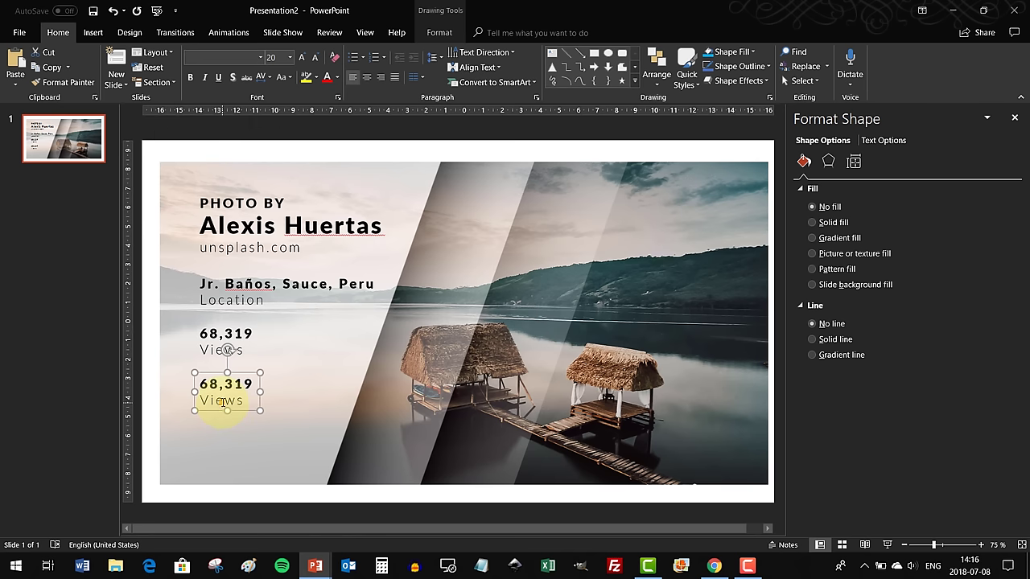
double_click(228, 402)
text(Camer)
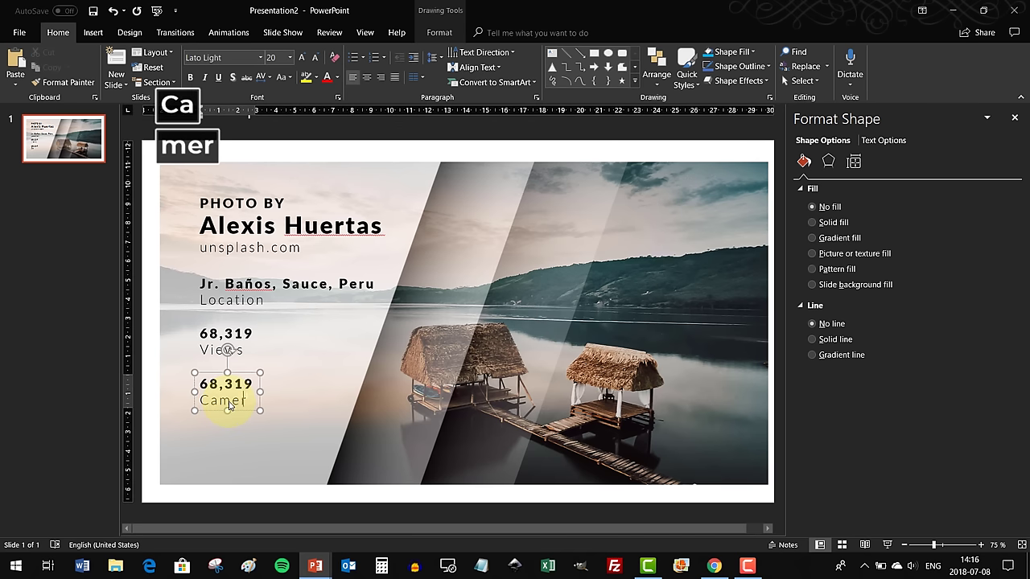
text(a Model)
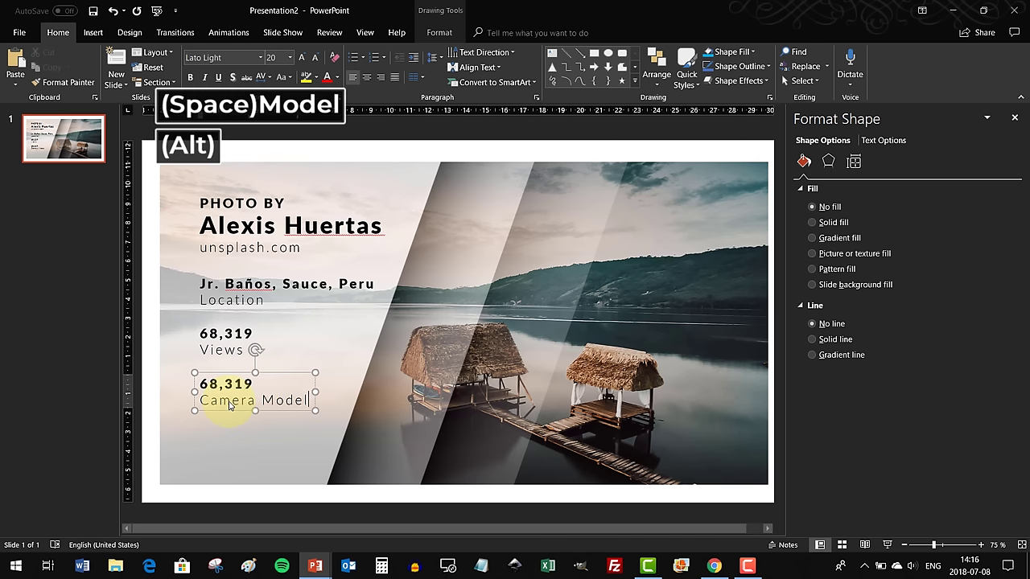
key(alt+Tab)
double_click(345, 322)
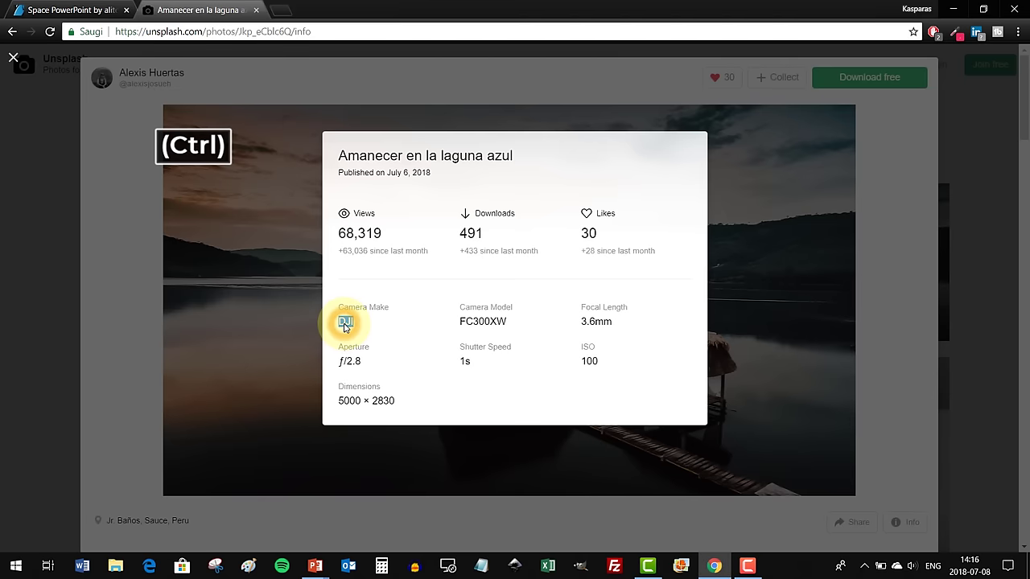
key(ctrl+c)
key(alt+Tab)
double_click(237, 384)
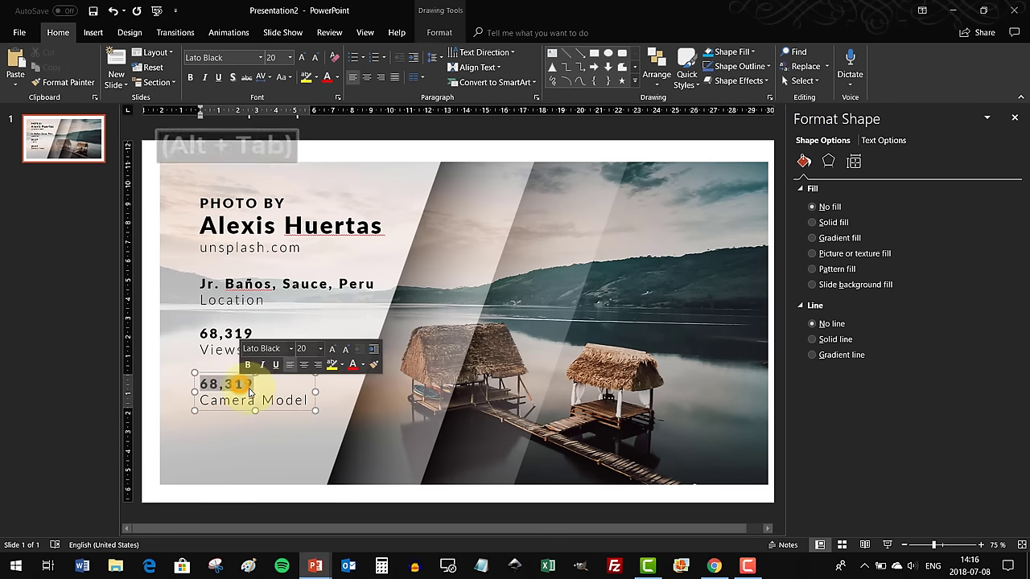
key(ctrl+v)
click(241, 400)
click(268, 431)
- Append the camera model 'FC300XW' after DJI, pasted as text only
key(alt+Tab)
double_click(483, 321)
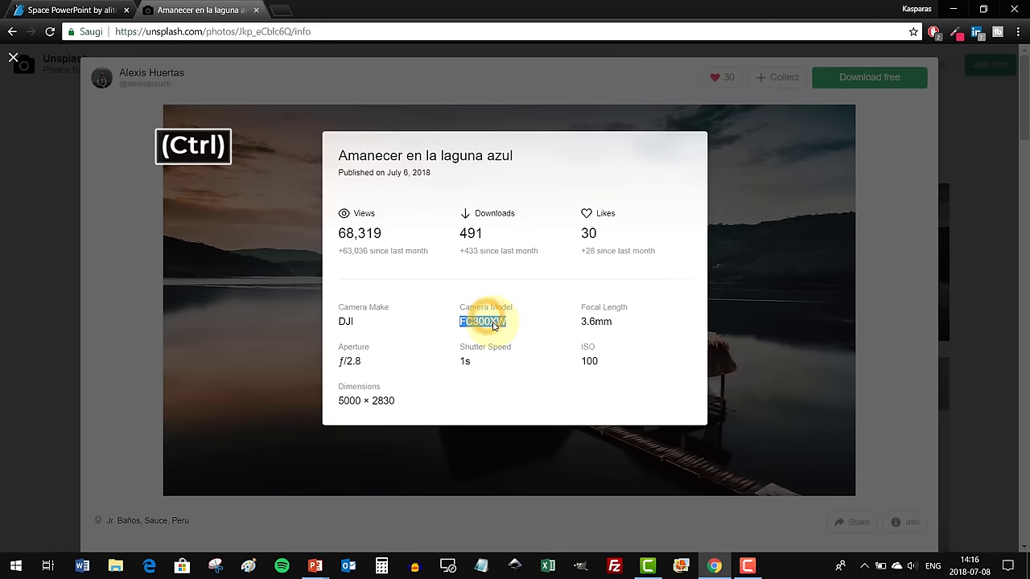
key(ctrl+c)
key(alt+Tab)
key(ctrl+v)
click(303, 401)
click(332, 436)
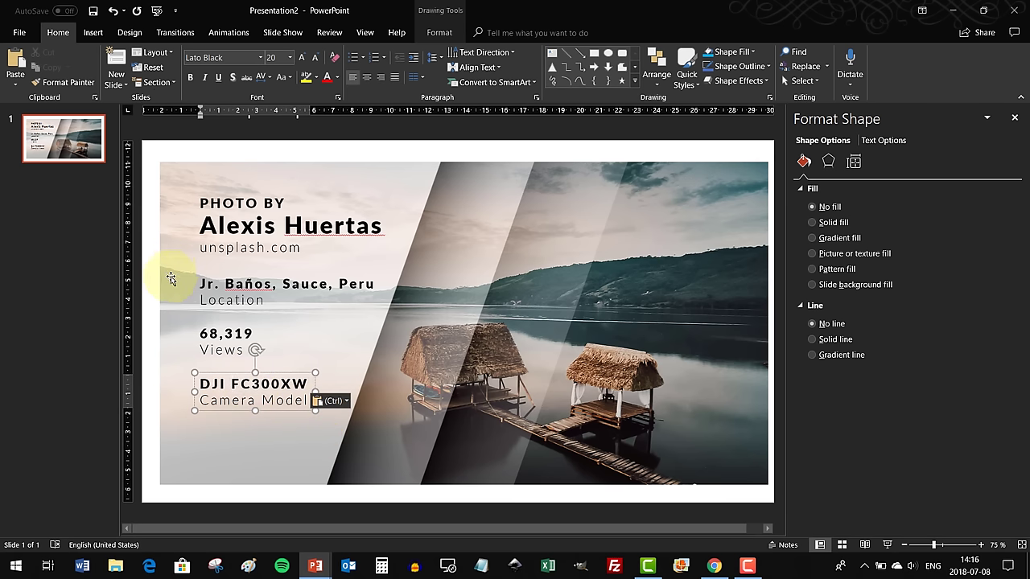
- Select the views, location and photographer credit captions and check the alignment options without changes
shift+click(227, 338)
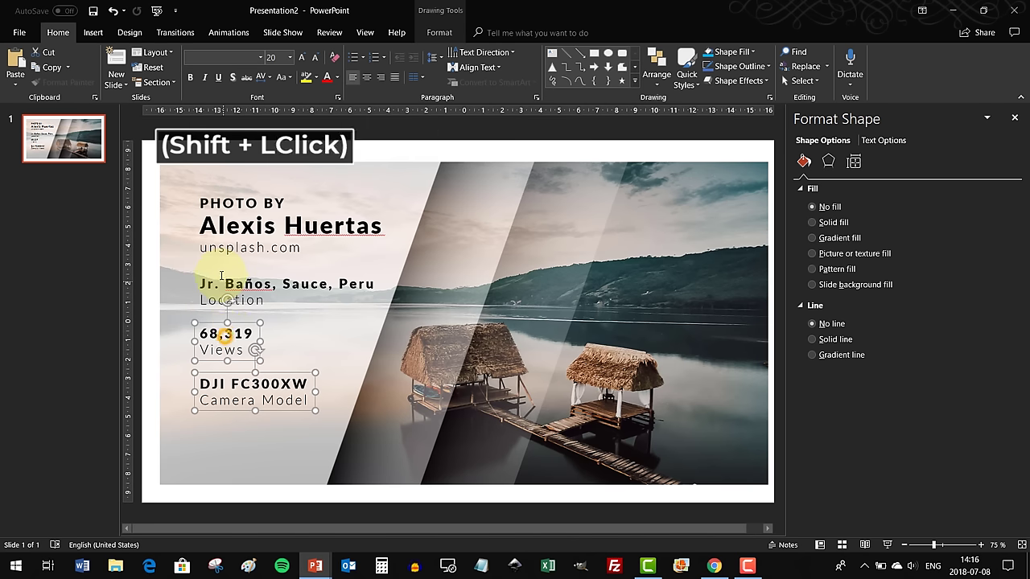
shift+click(230, 298)
shift+click(217, 233)
click(439, 32)
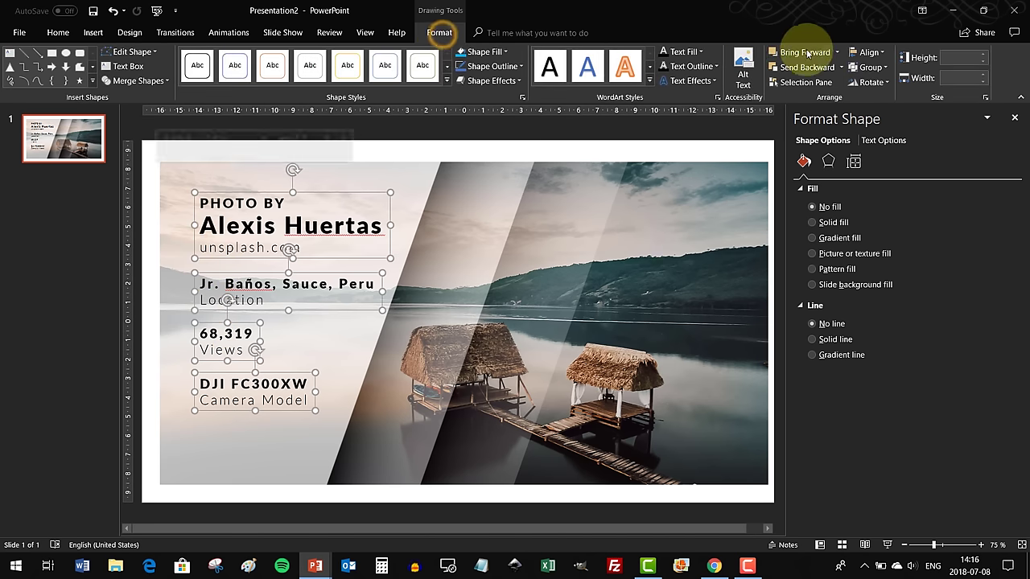
click(869, 52)
click(881, 65)
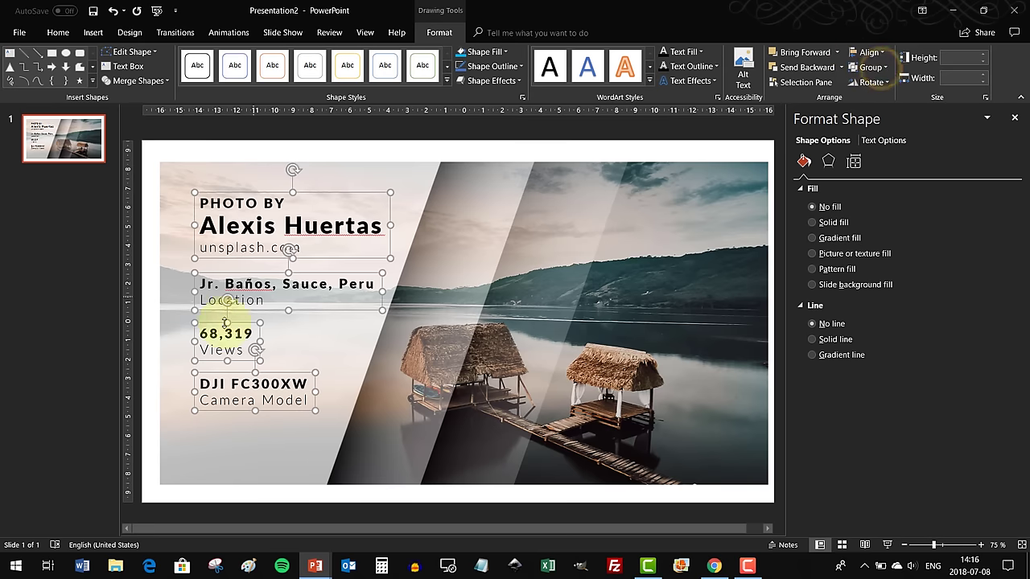
- Reposition the camera model caption on the slide's left side
click(151, 223)
click(219, 375)
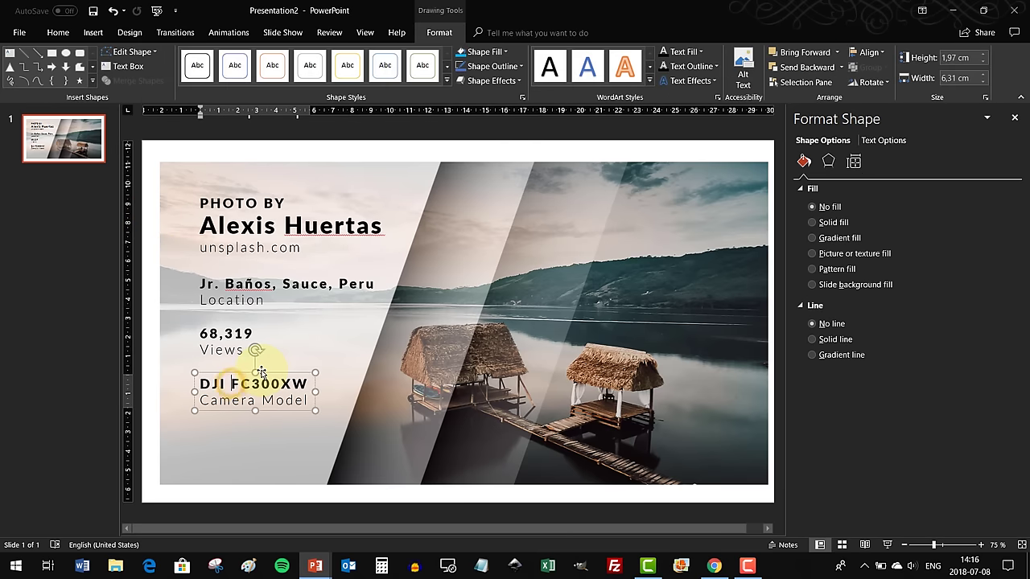
drag(260, 371, 259, 416)
key(ctrl+z)
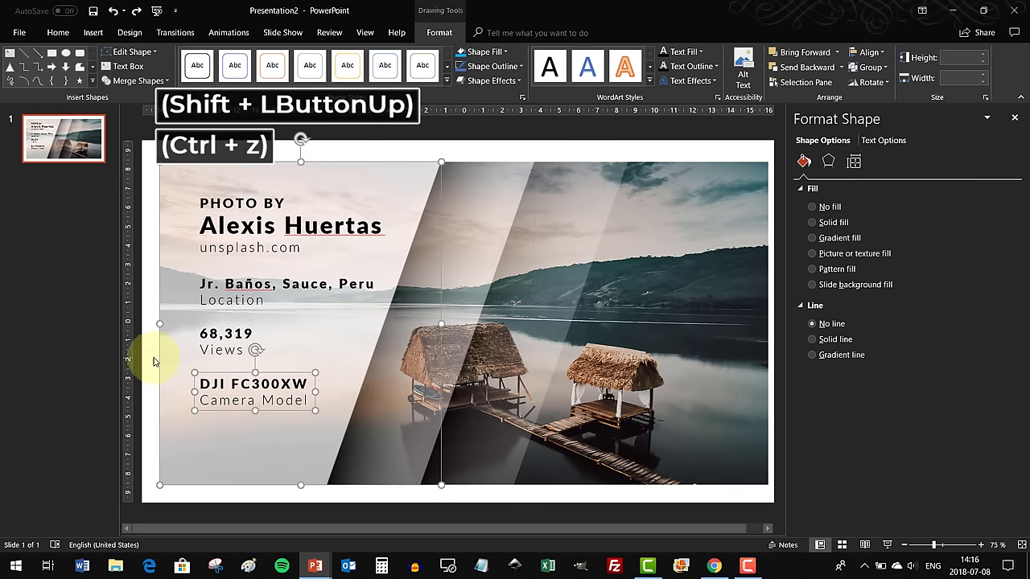
click(154, 357)
click(217, 389)
drag(218, 389, 220, 354)
- Nudge the location and views captions down, then distribute all three captions vertically
click(225, 341)
shift+click(247, 278)
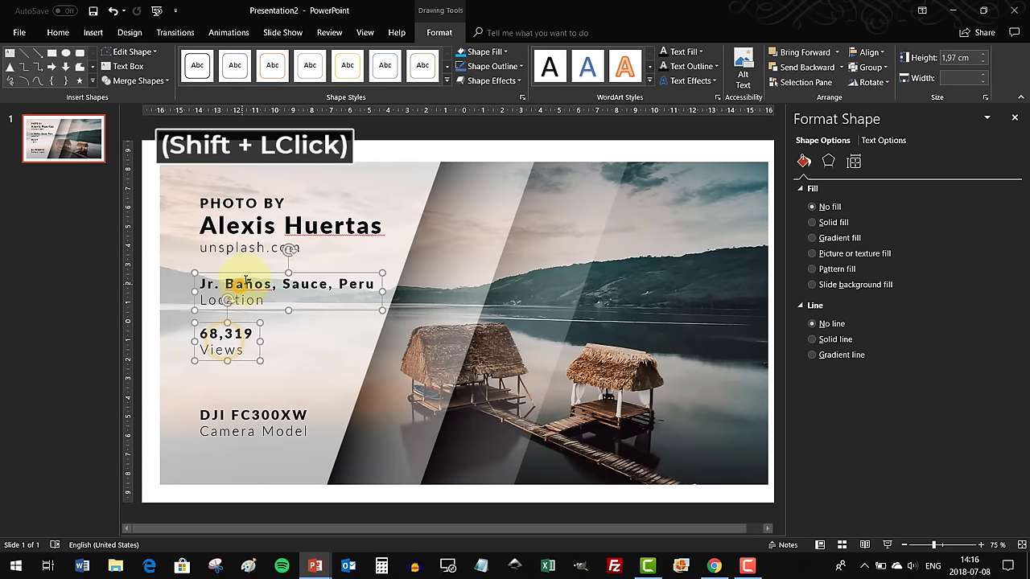
drag(244, 276, 244, 289)
shift+click(235, 419)
click(869, 51)
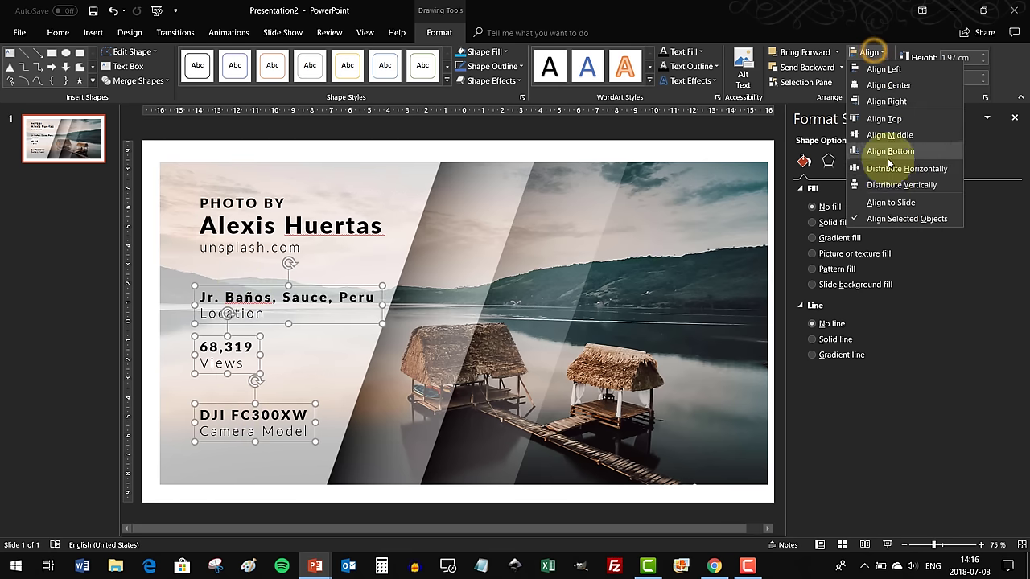
click(899, 186)
click(260, 149)
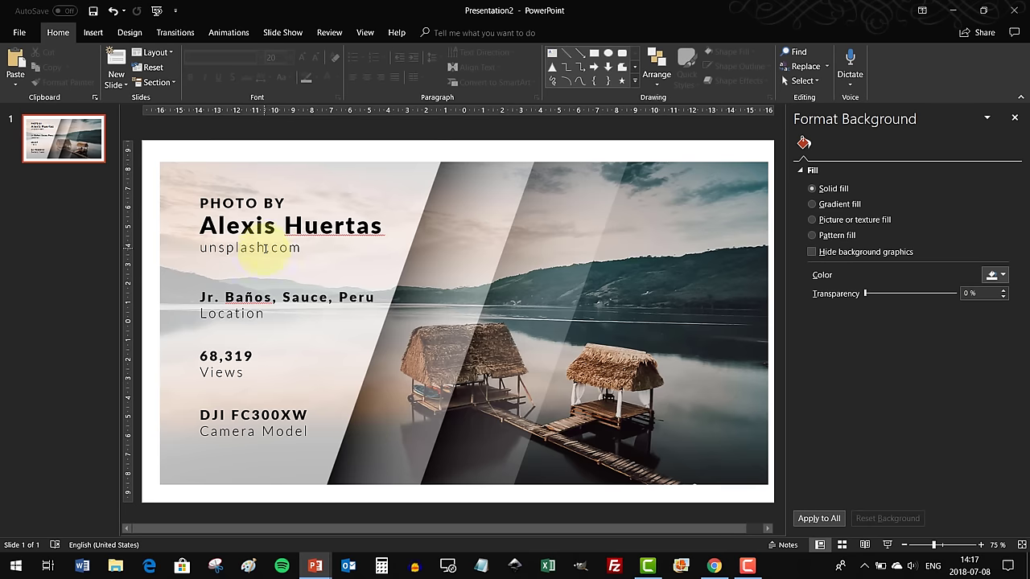
click(233, 431)
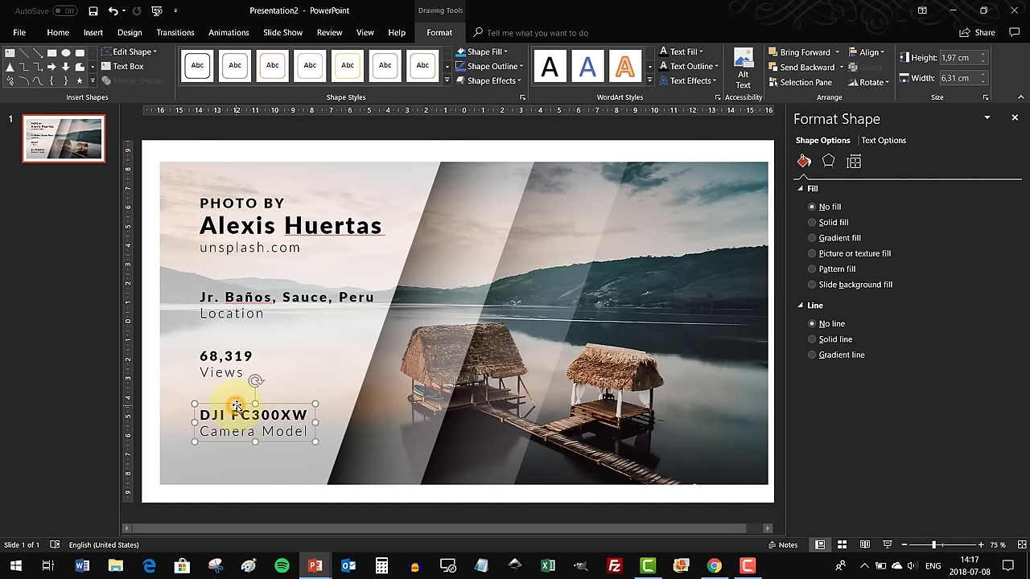
- Duplicate the camera model caption onto the lake, make its text white and delete the DJI FC300XW line
key(ctrl+d)
drag(290, 409, 675, 301)
click(56, 33)
click(338, 77)
click(334, 107)
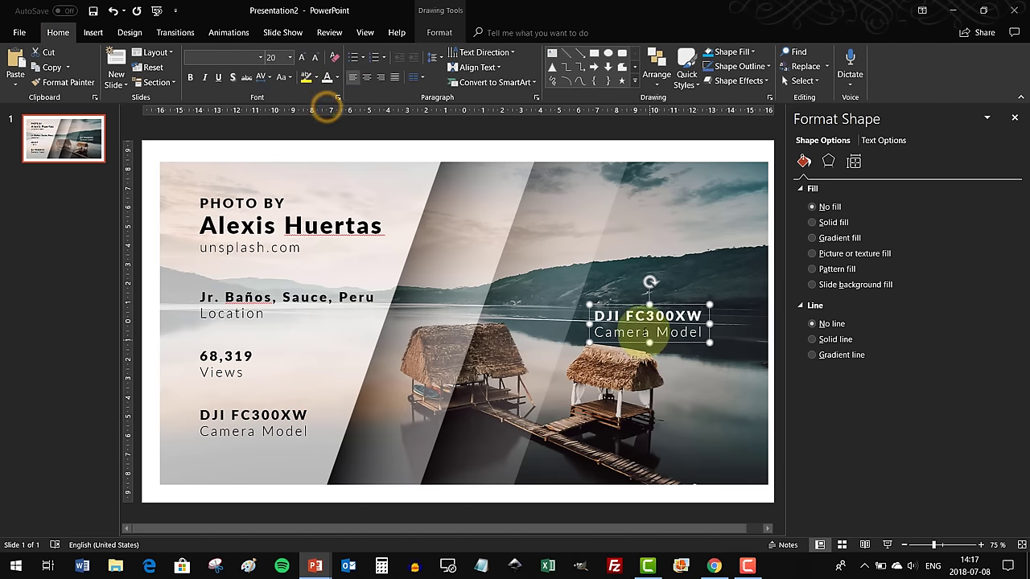
drag(596, 315, 700, 316)
key(BackSpace)
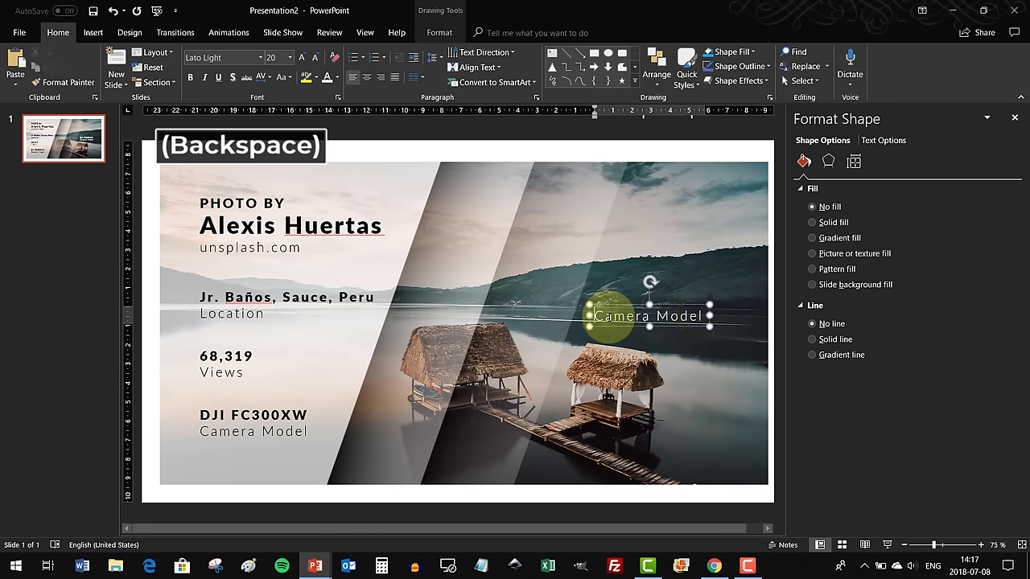
- Replace the white box's text with the Unsplash photo page's web address
key(alt+Tab)
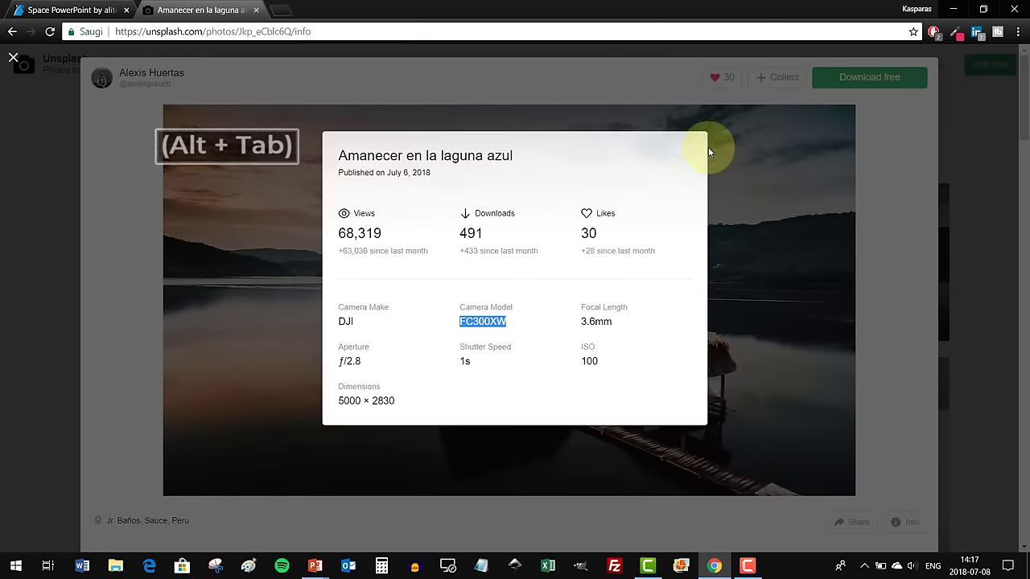
click(733, 184)
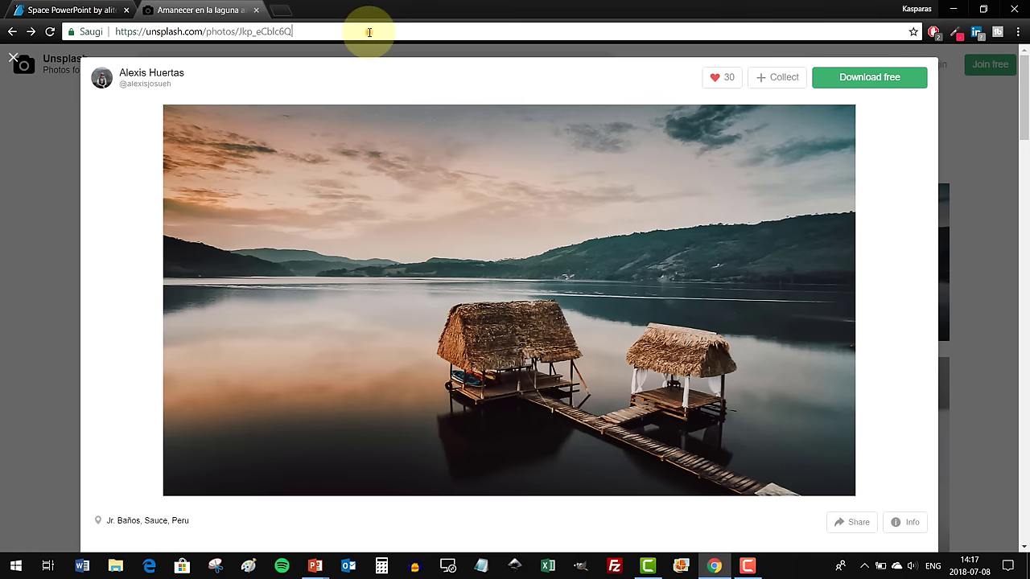
click(368, 32)
key(ctrl+c)
key(alt+Tab)
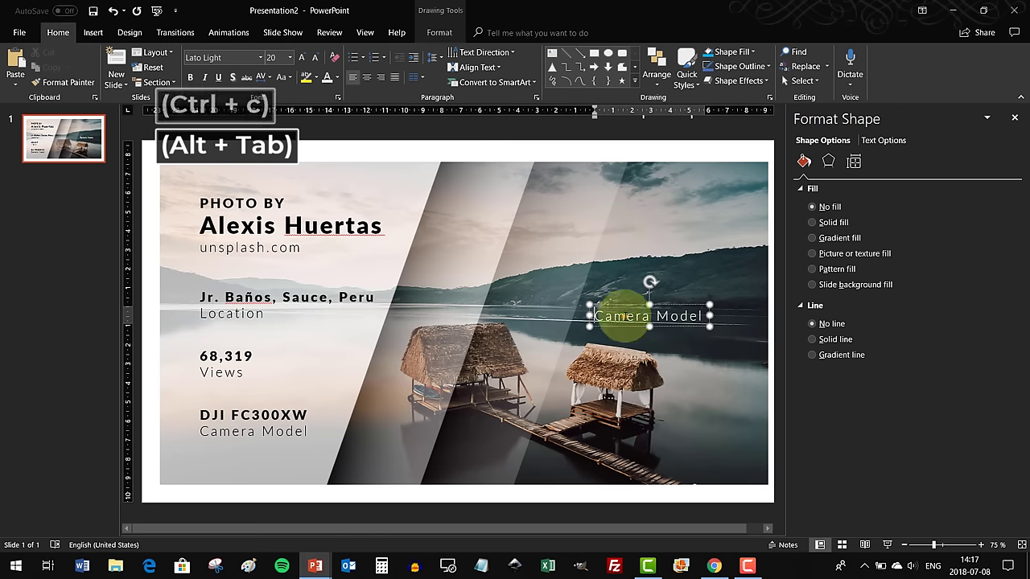
key(ctrl+a)
key(ctrl+v)
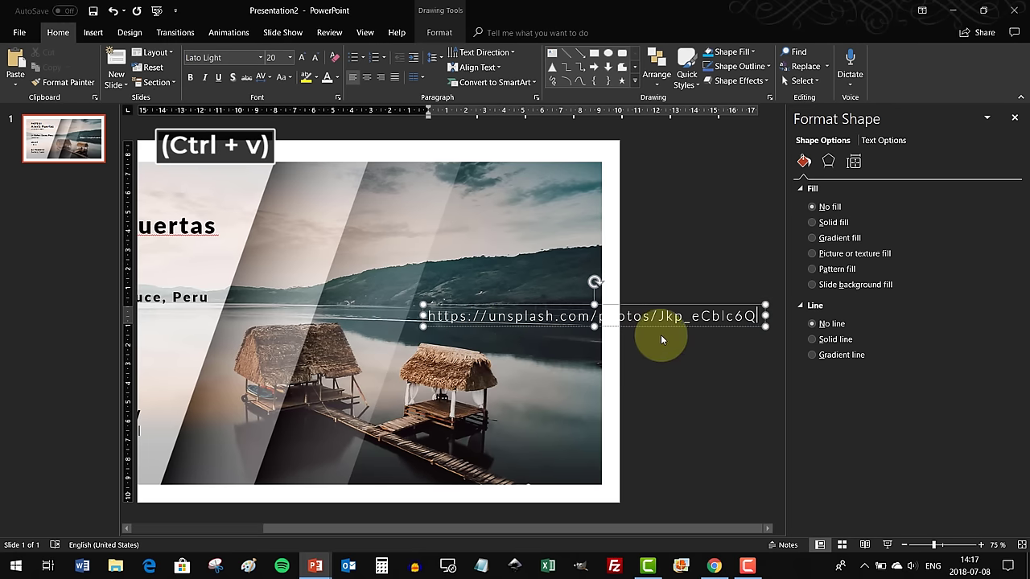
- Set the link to 12 pt and place it at the lake photo's bottom-right corner
click(666, 306)
click(273, 58)
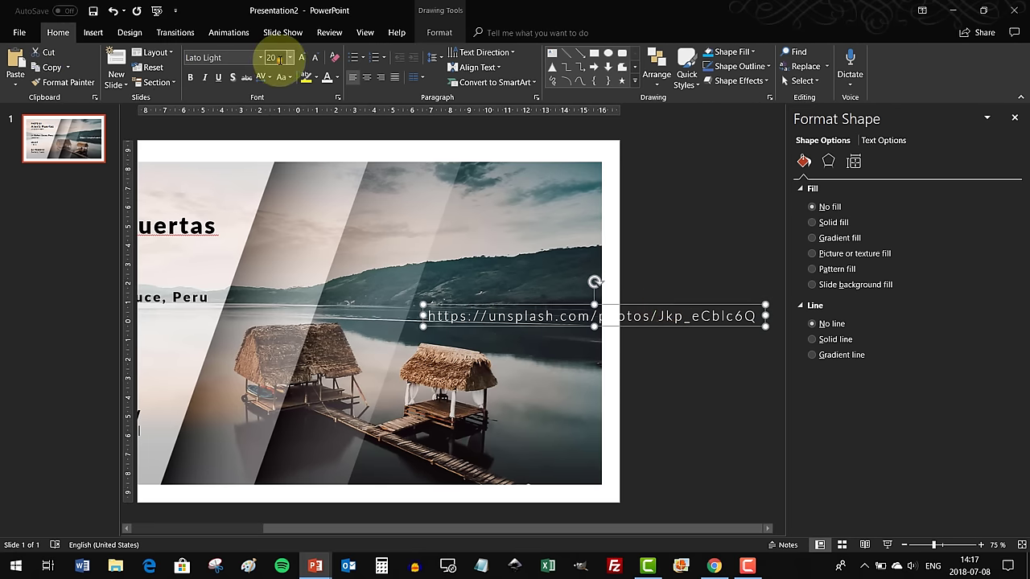
text(12)
key(Return)
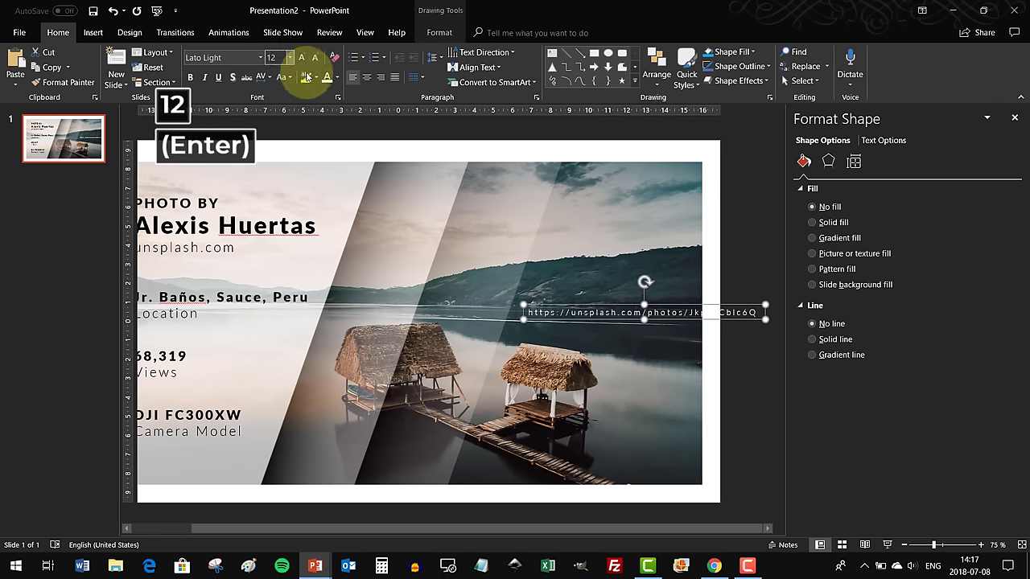
click(263, 77)
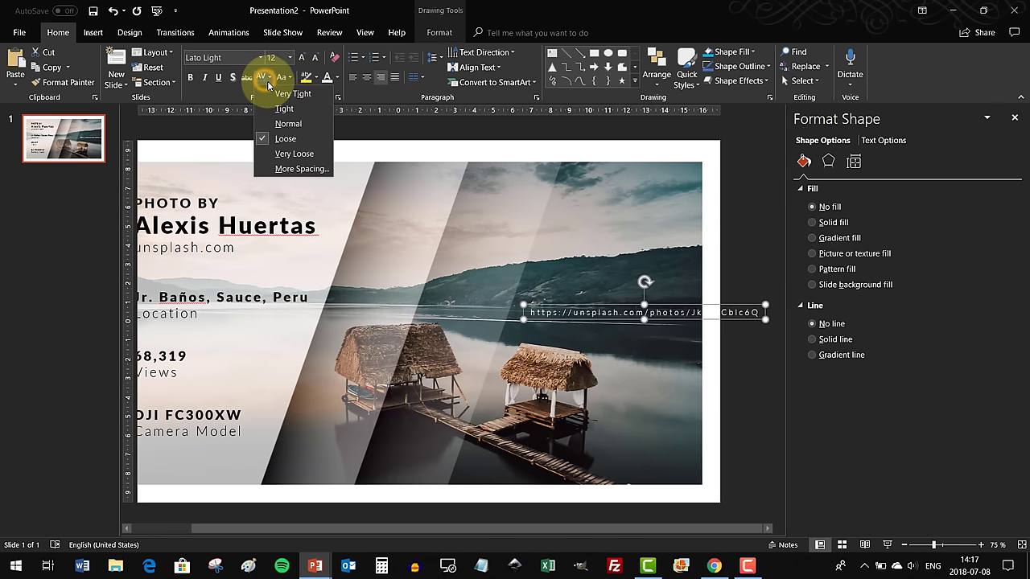
click(732, 304)
drag(734, 306, 667, 447)
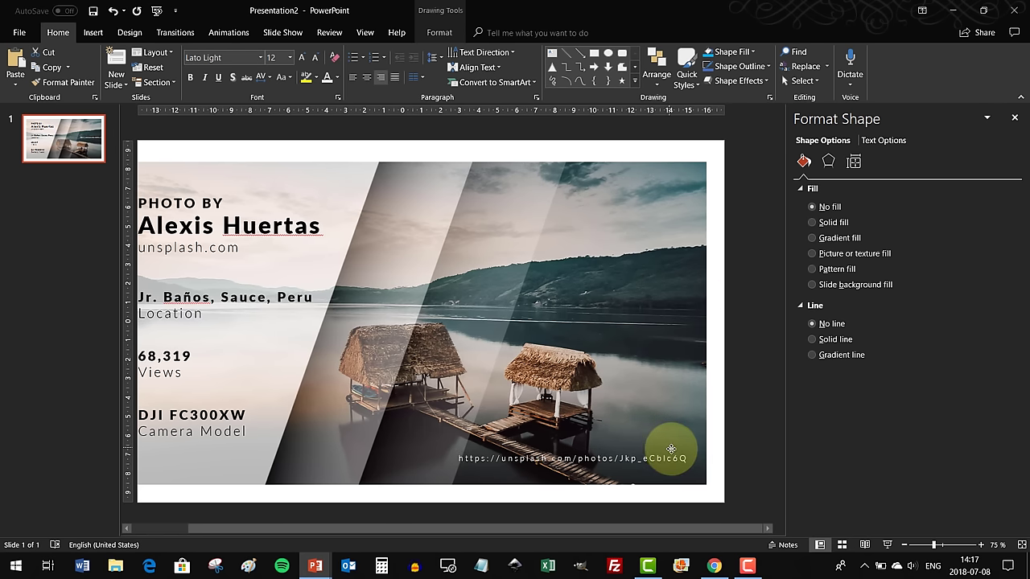
drag(672, 451, 675, 451)
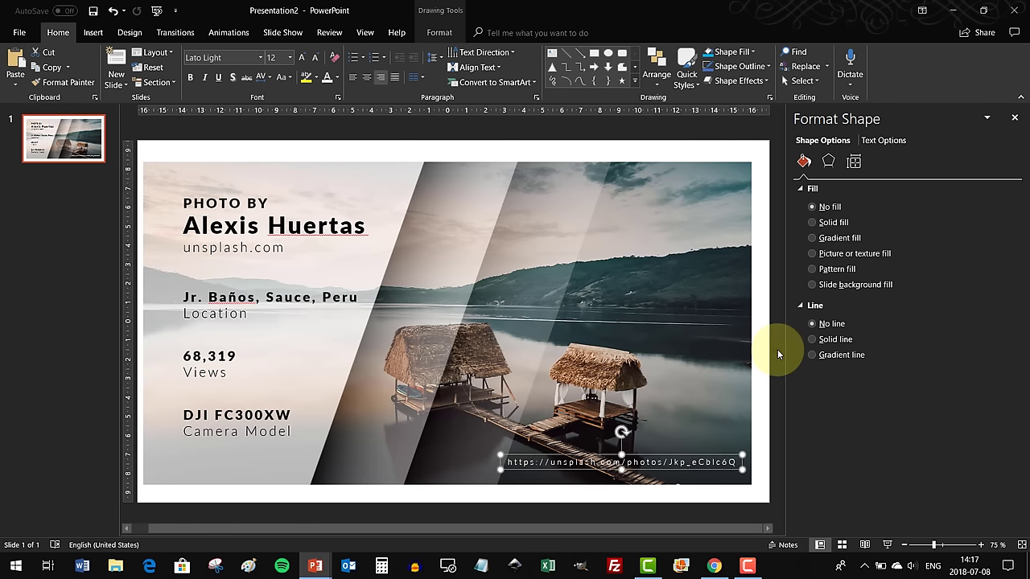
click(736, 132)
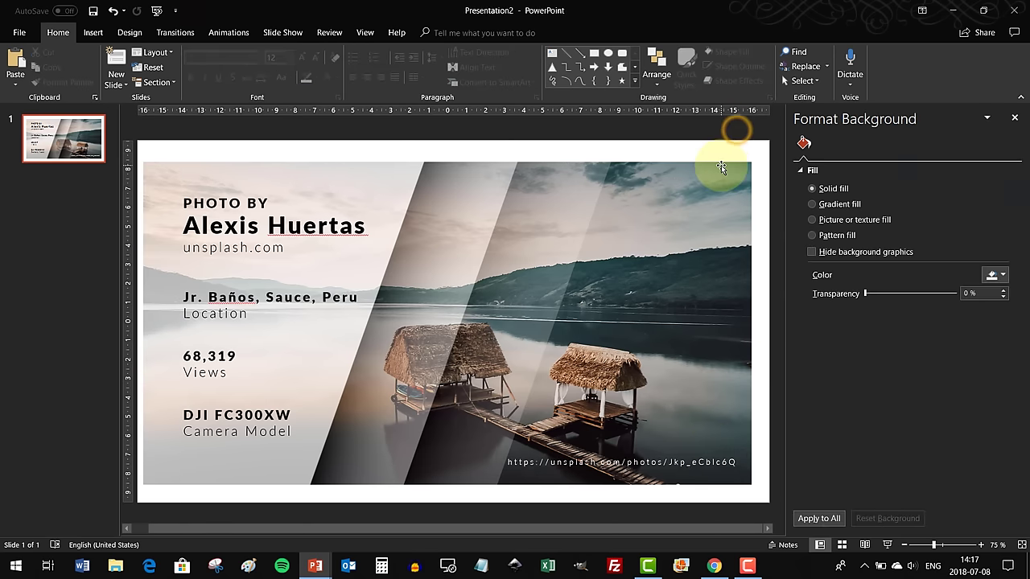
key(alt+Tab)
key(alt+Tab)
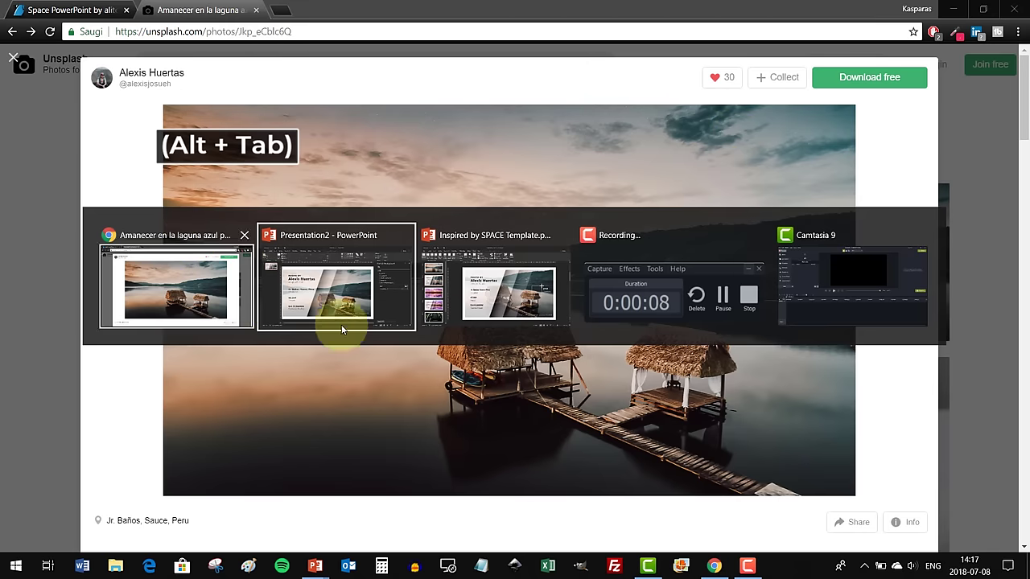
alt+click(483, 313)
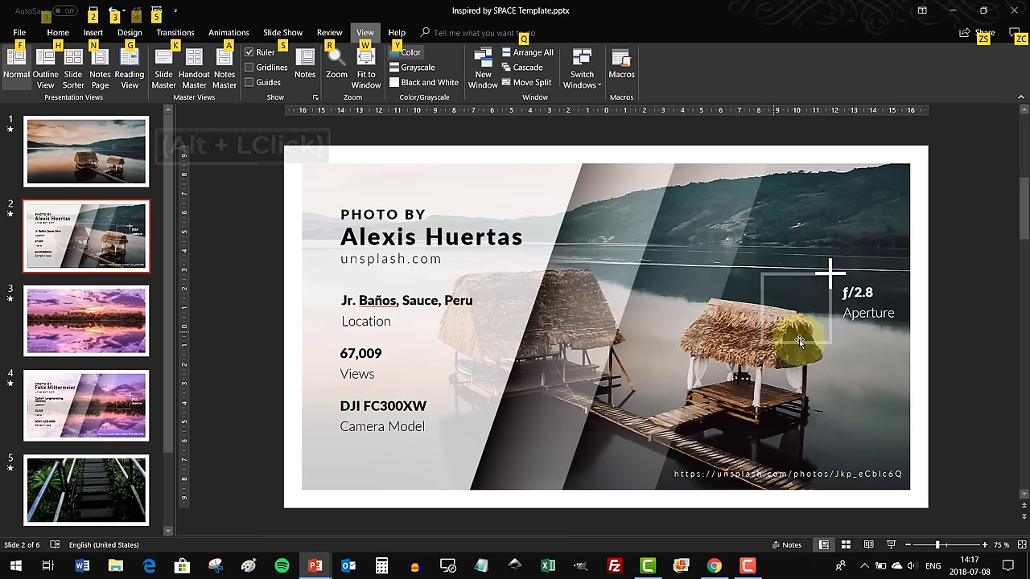
key(alt+Tab)
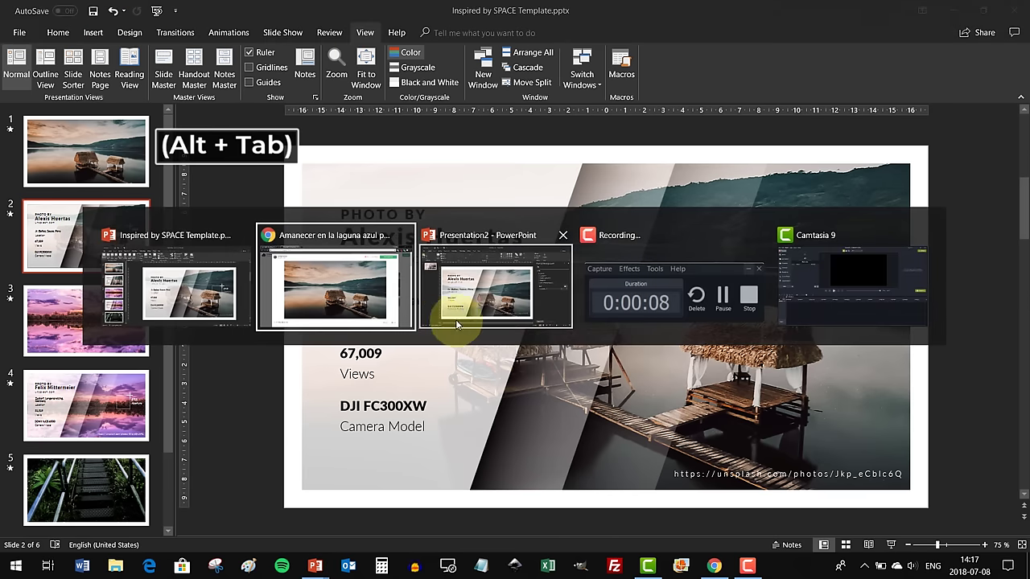
alt+click(479, 306)
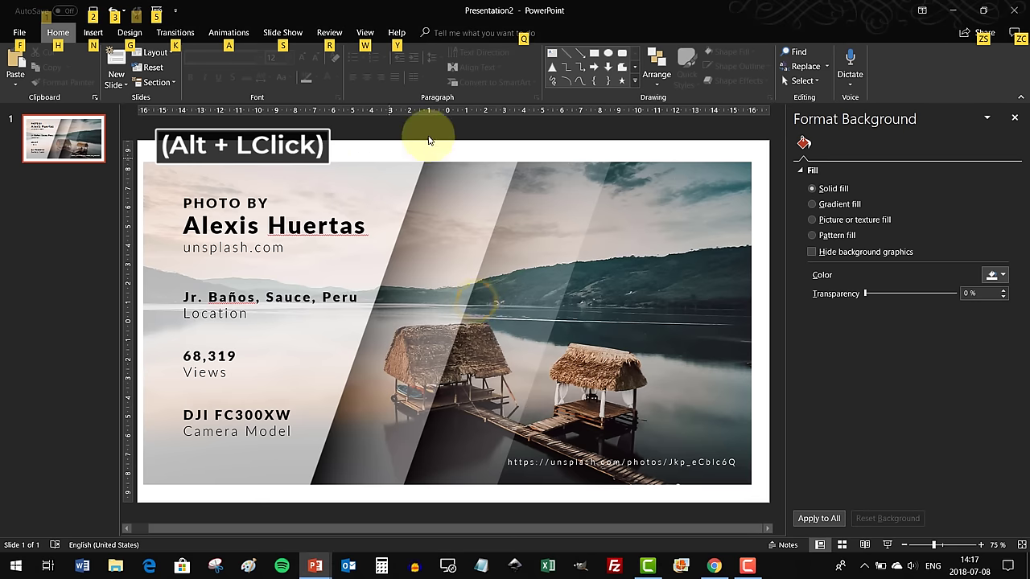
key(alt)
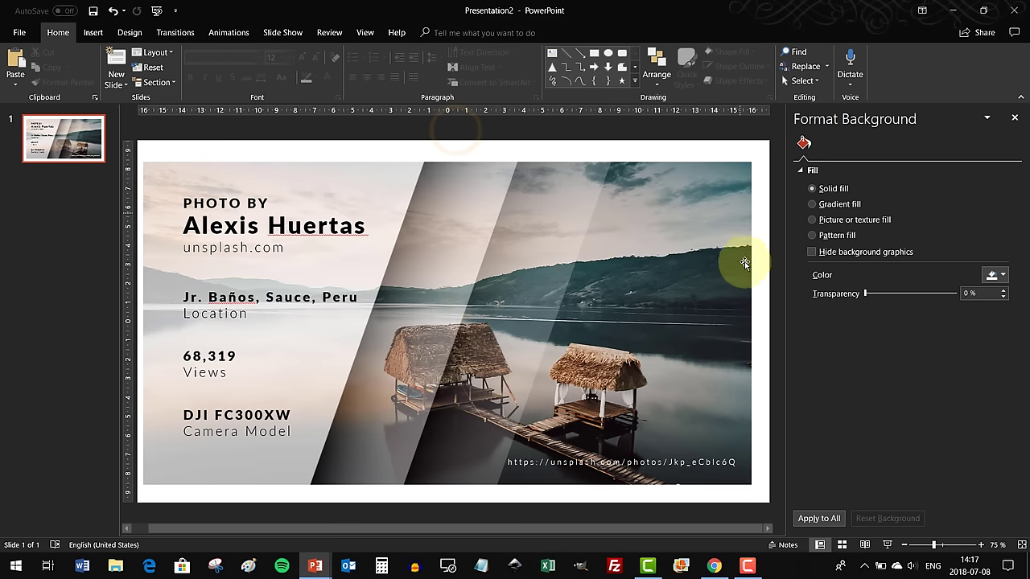
scroll(721, 268, up, 2)
- Draw a rectangle over the hillside right of centre and fine-tune its position
click(623, 531)
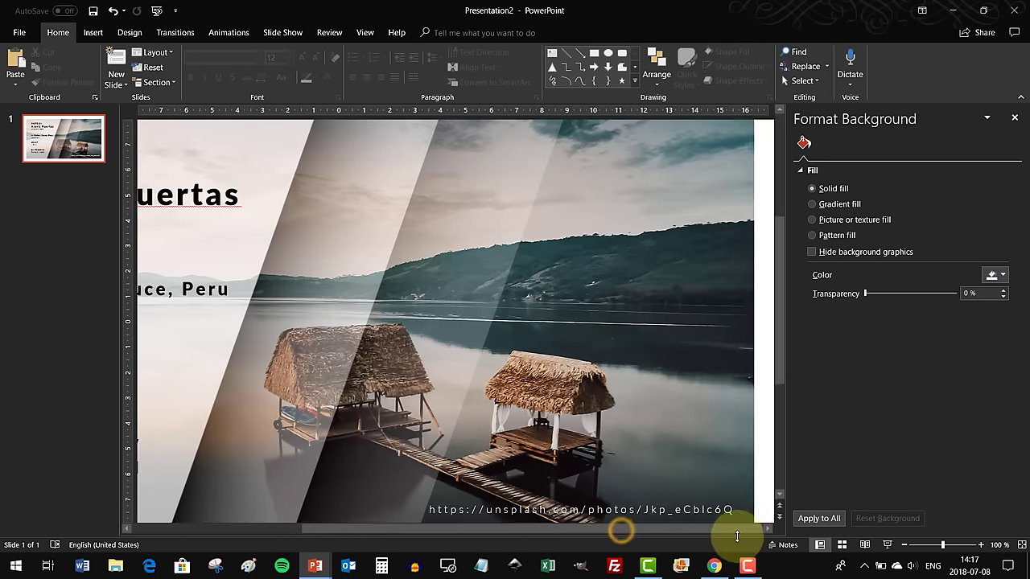
click(93, 33)
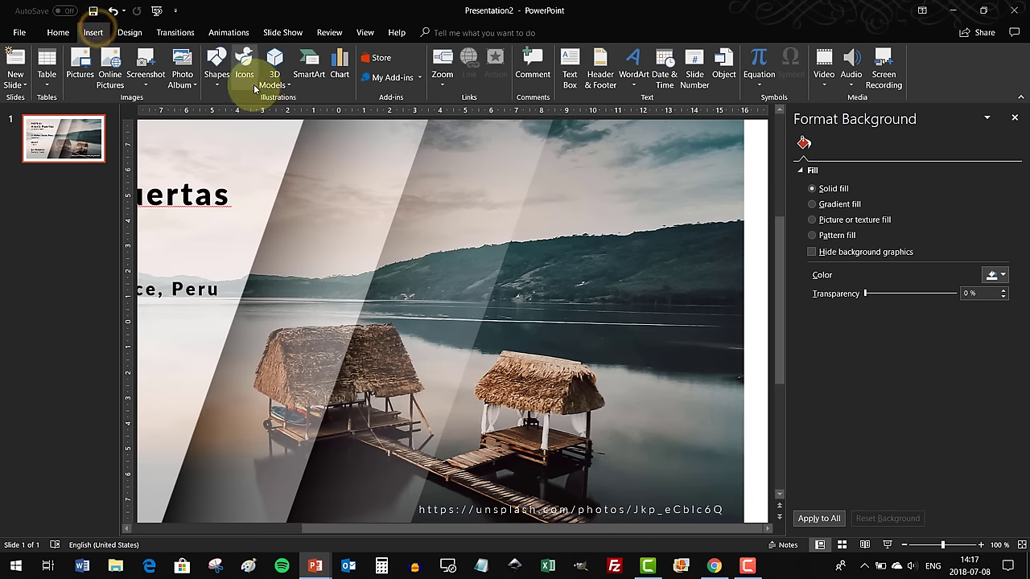
click(216, 64)
click(259, 116)
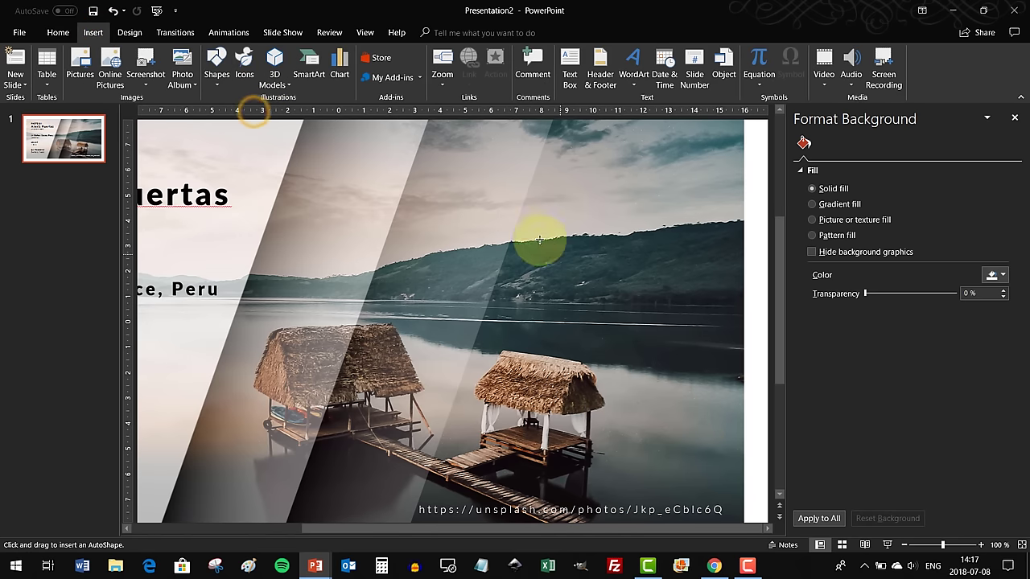
drag(537, 237, 624, 319)
drag(587, 274, 597, 295)
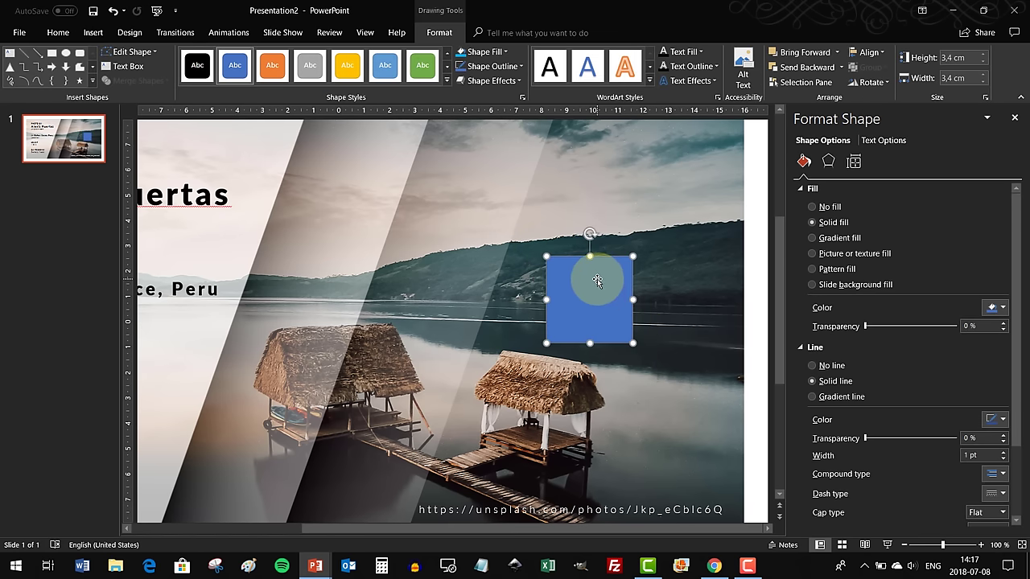
drag(597, 280, 591, 275)
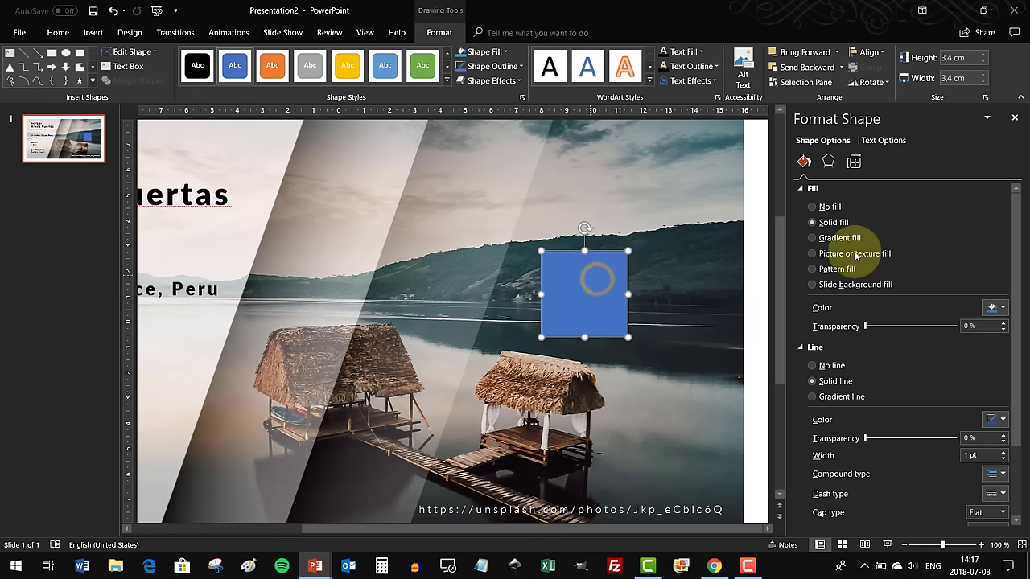
- Give the square no fill and a white 5 pt outline at 70% transparency, nudging it slightly left
click(813, 208)
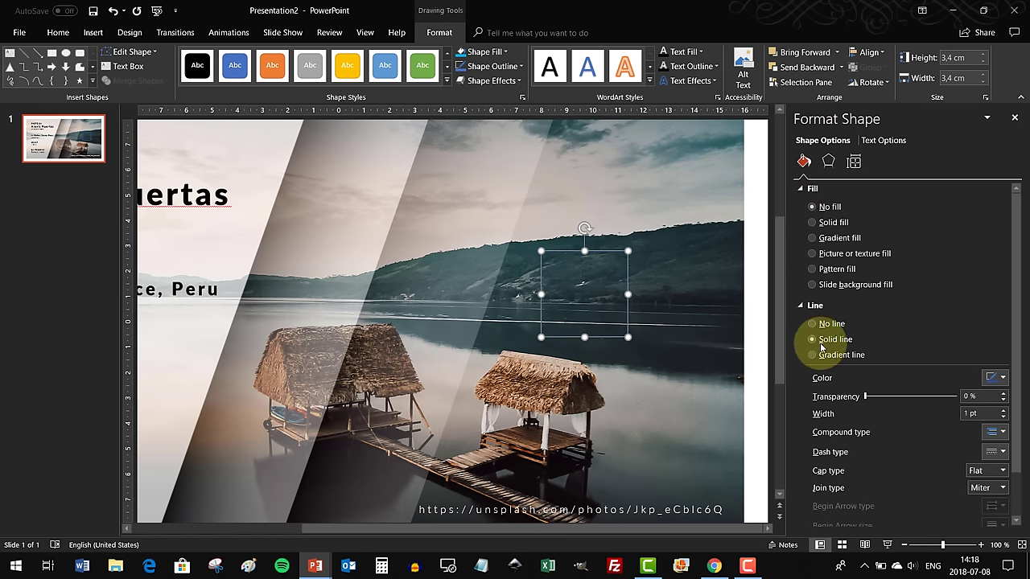
click(1001, 378)
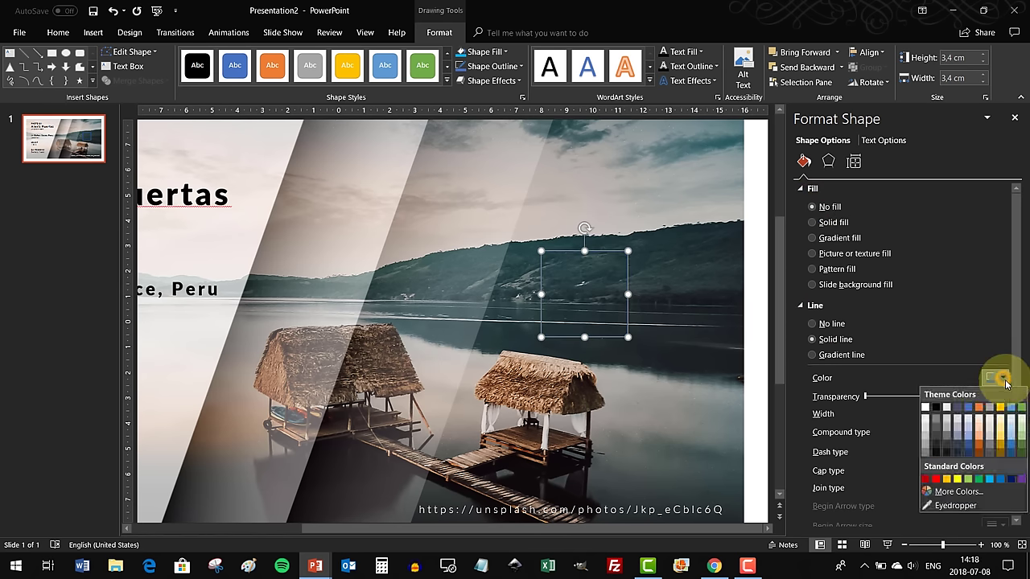
click(928, 408)
click(969, 412)
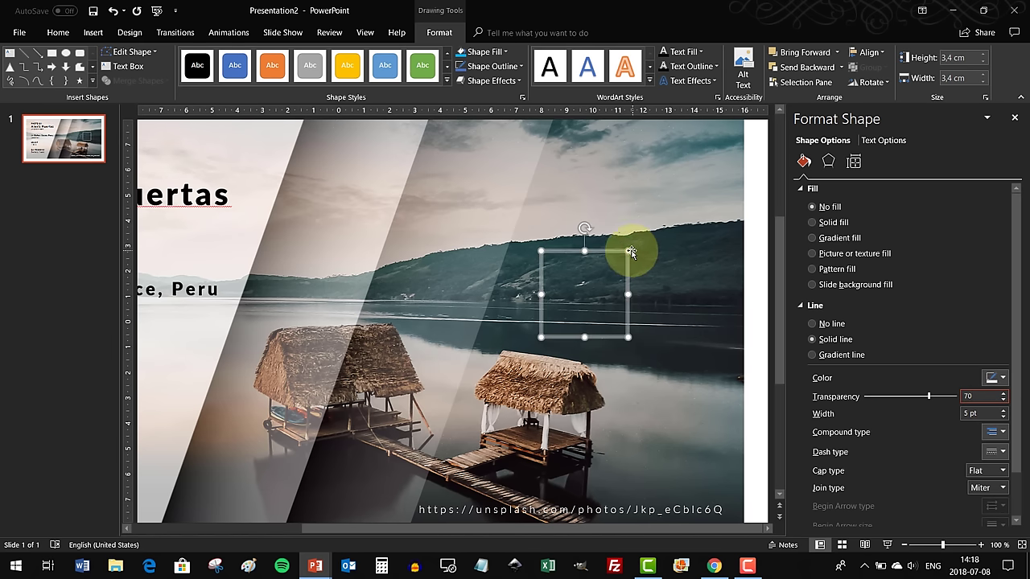
drag(619, 252, 609, 250)
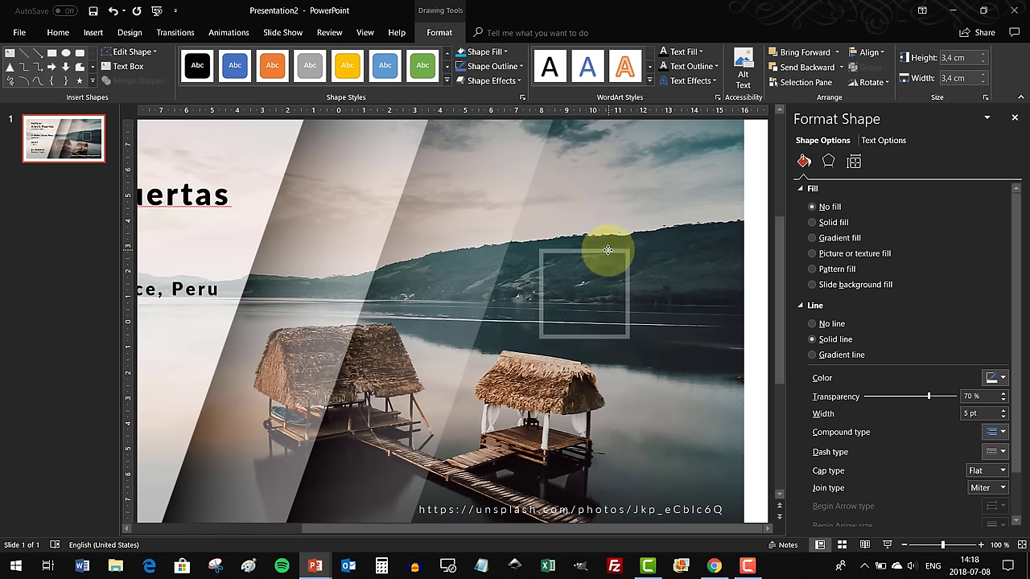
- Draw a short line at the square's top-right corner with a white 5 pt outline
click(672, 250)
ctrl+scroll(673, 270, up, 5)
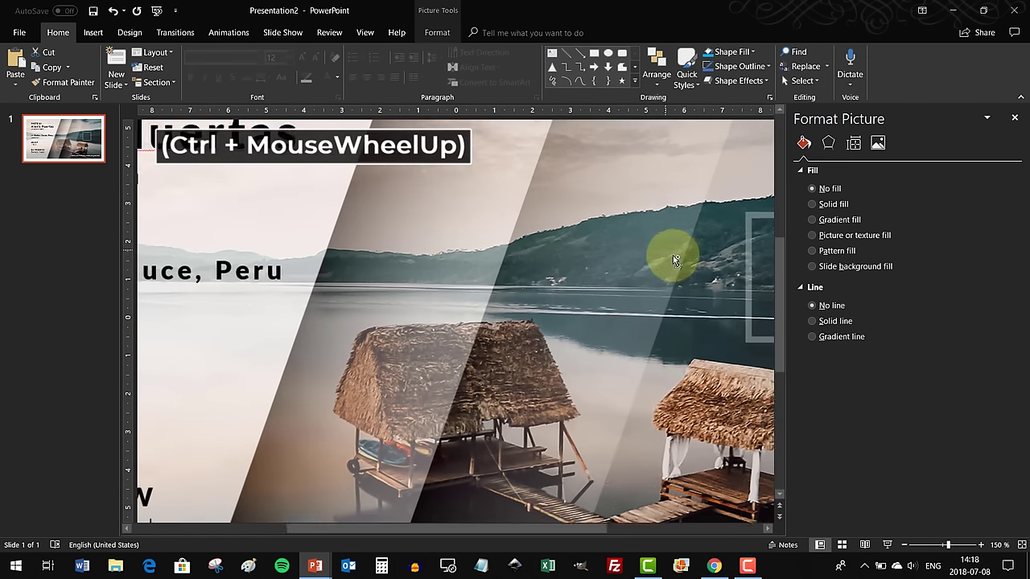
drag(634, 530, 702, 531)
click(93, 30)
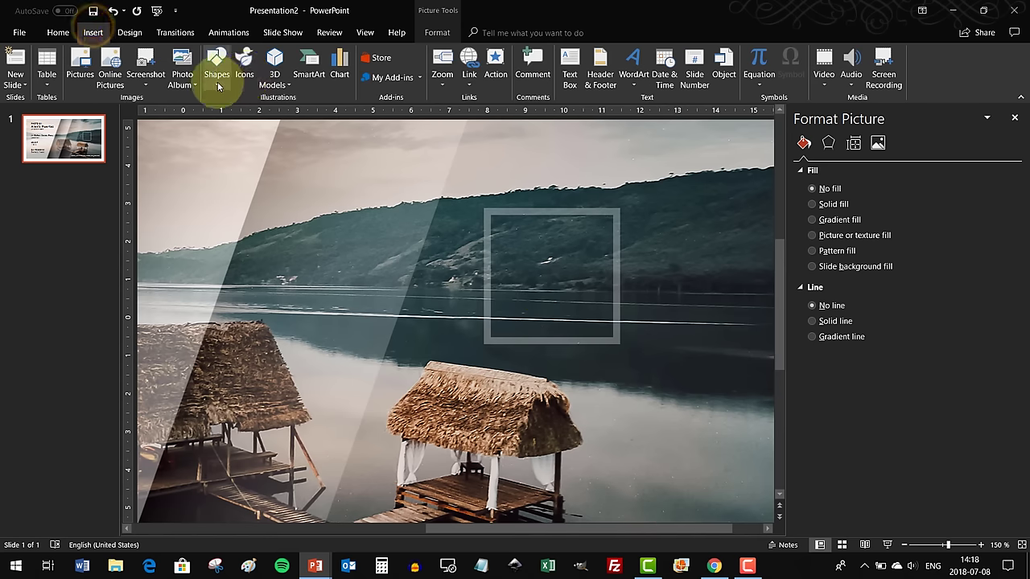
click(216, 64)
click(230, 117)
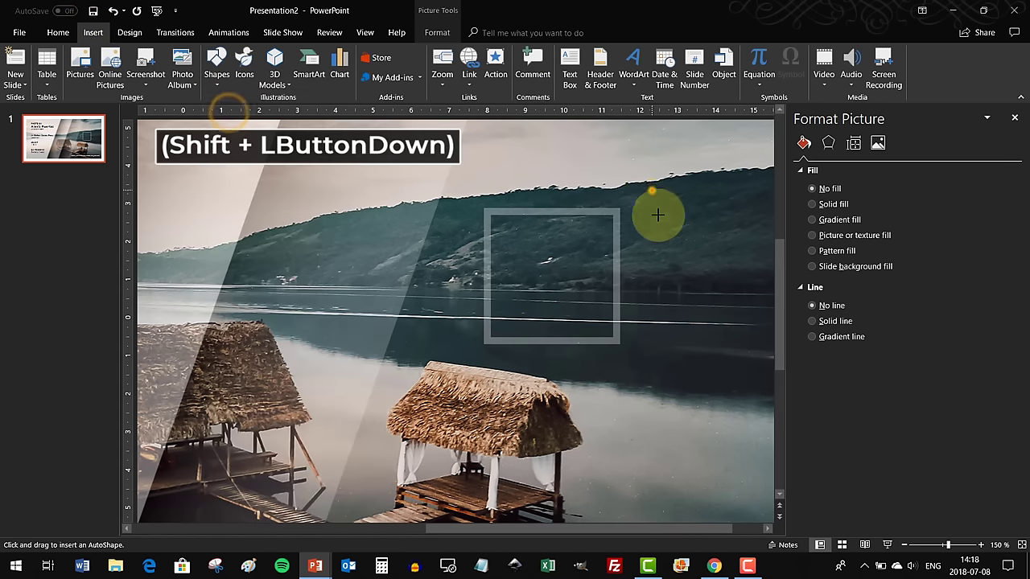
drag(660, 244, 659, 247)
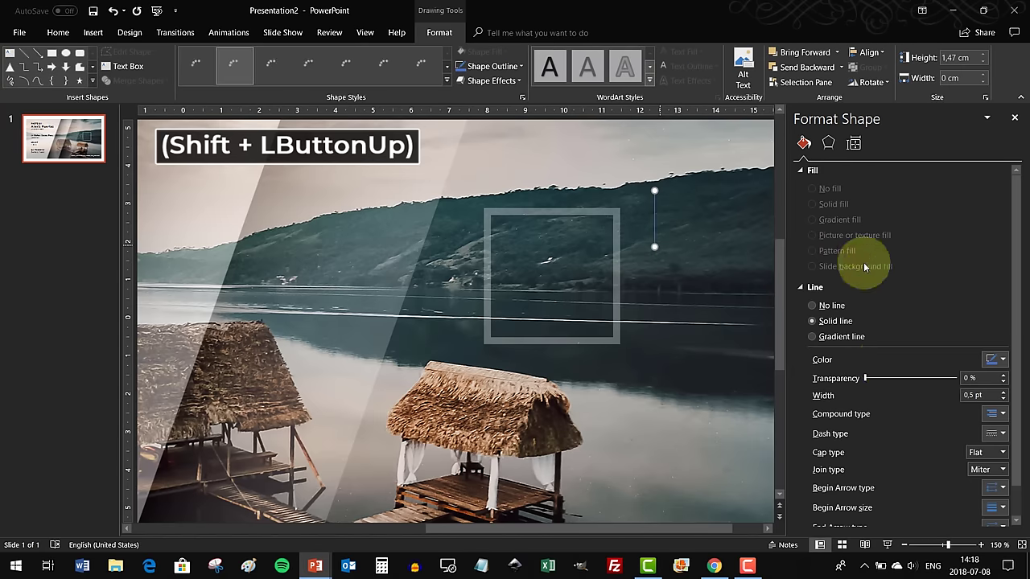
click(1003, 361)
click(928, 393)
click(960, 395)
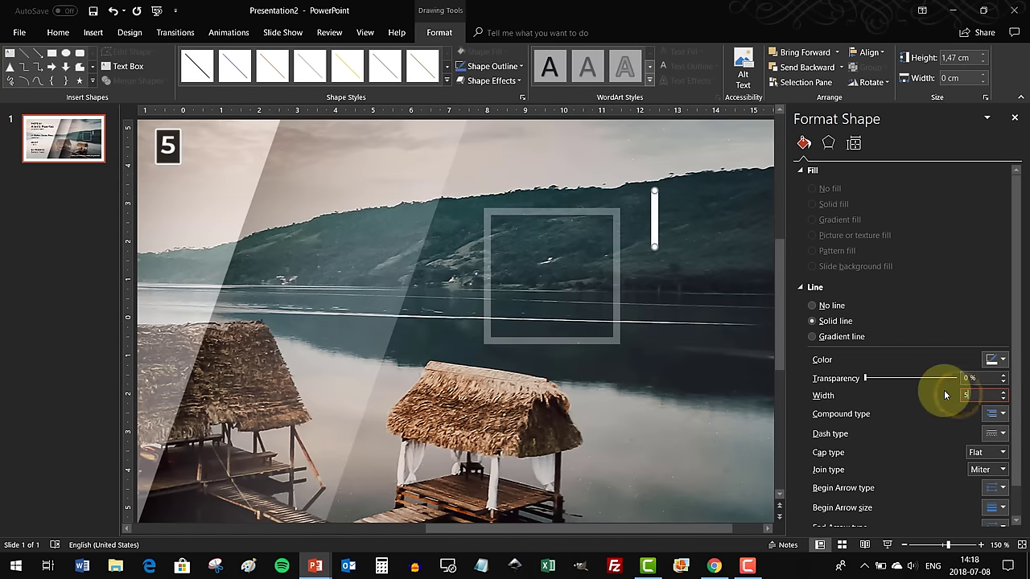
text(5)
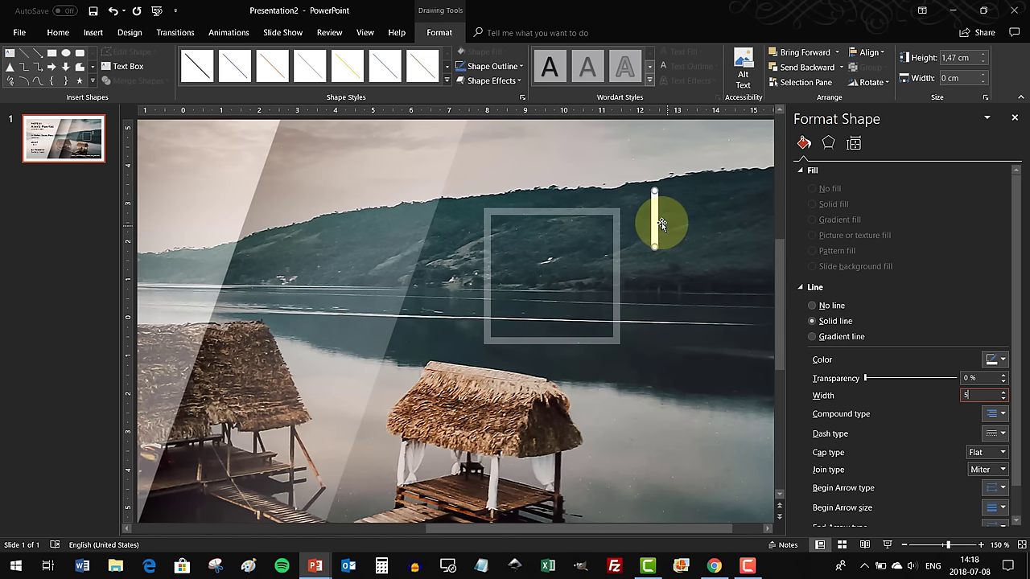
- Duplicate the line, rotate the copy horizontal, and centre both lines to form a cross
key(ctrl+d)
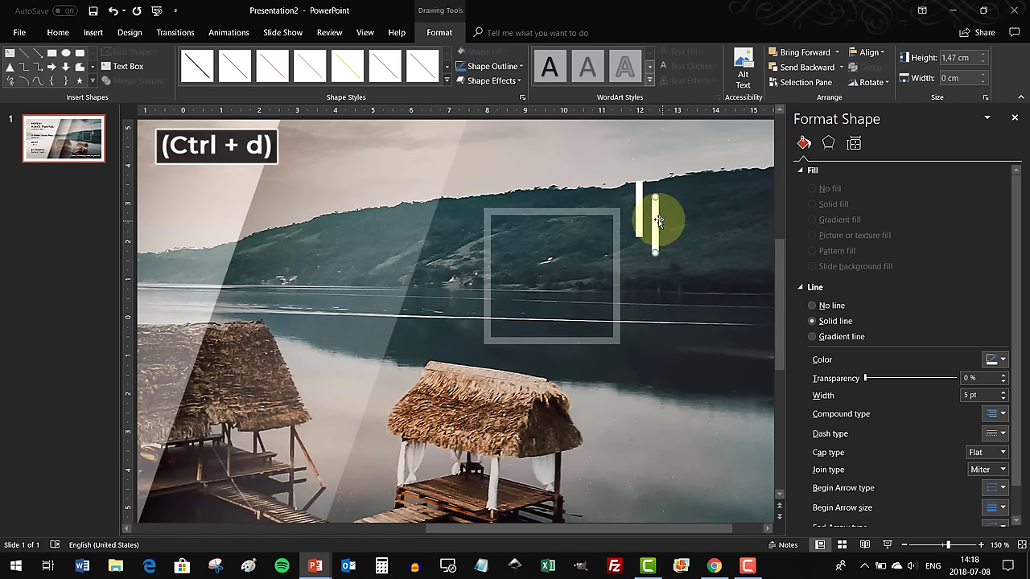
click(872, 82)
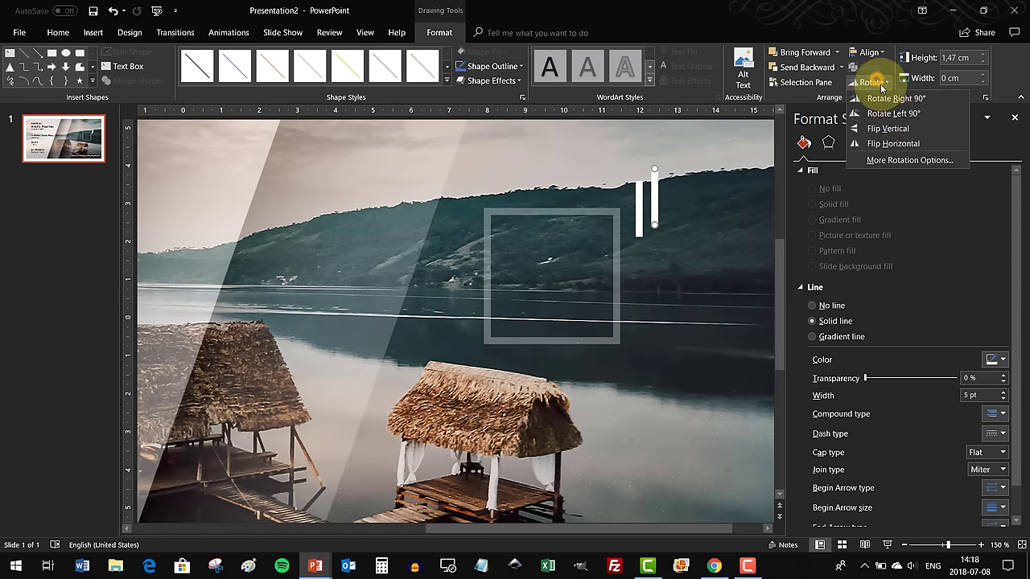
click(898, 118)
shift+click(641, 215)
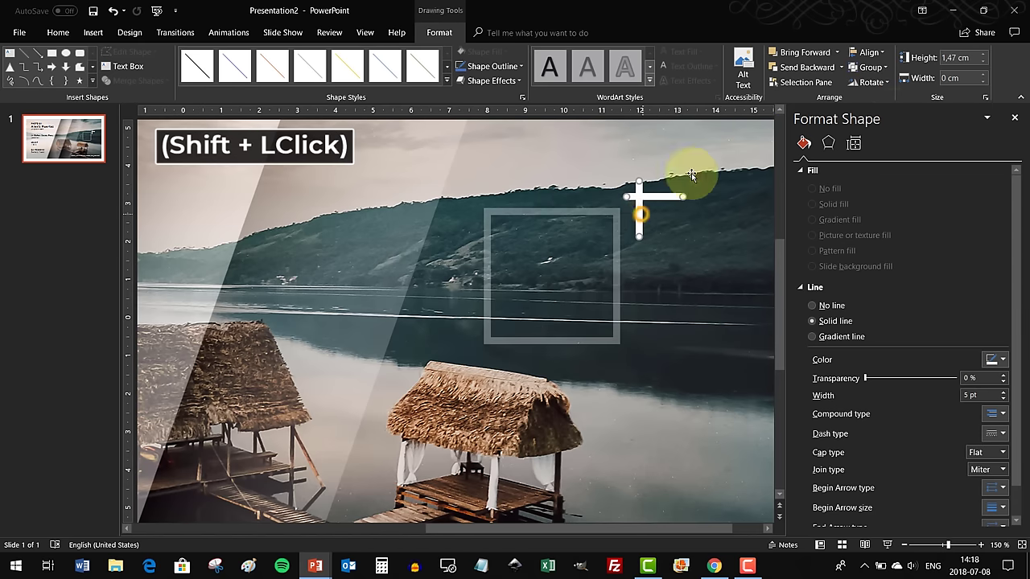
click(869, 52)
click(890, 82)
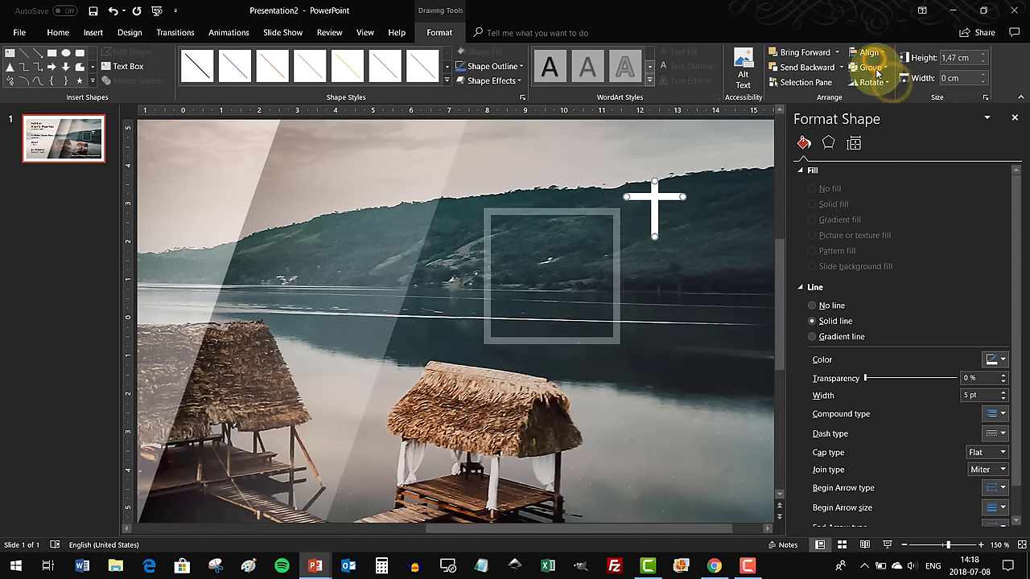
click(869, 52)
click(890, 129)
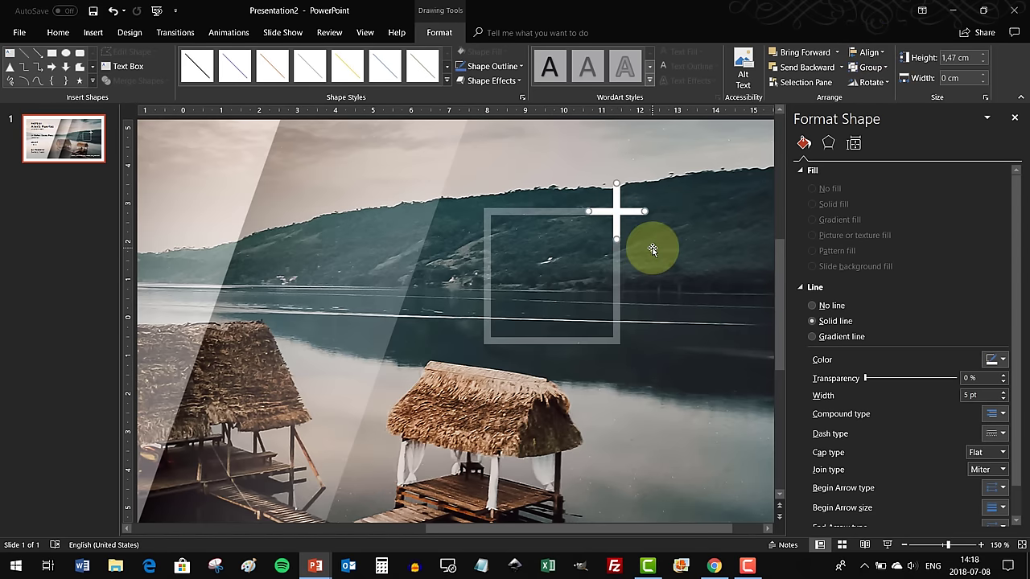
ctrl+scroll(658, 254, down, 5)
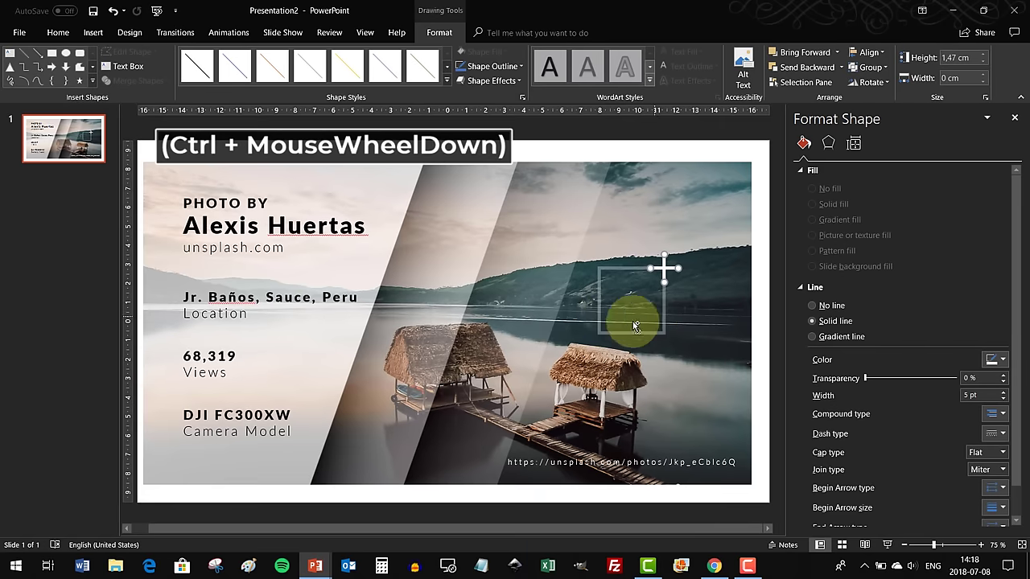
- Copy the 68,319 Views caption beside the frame in white text and relabel it 'Aperture'
click(258, 360)
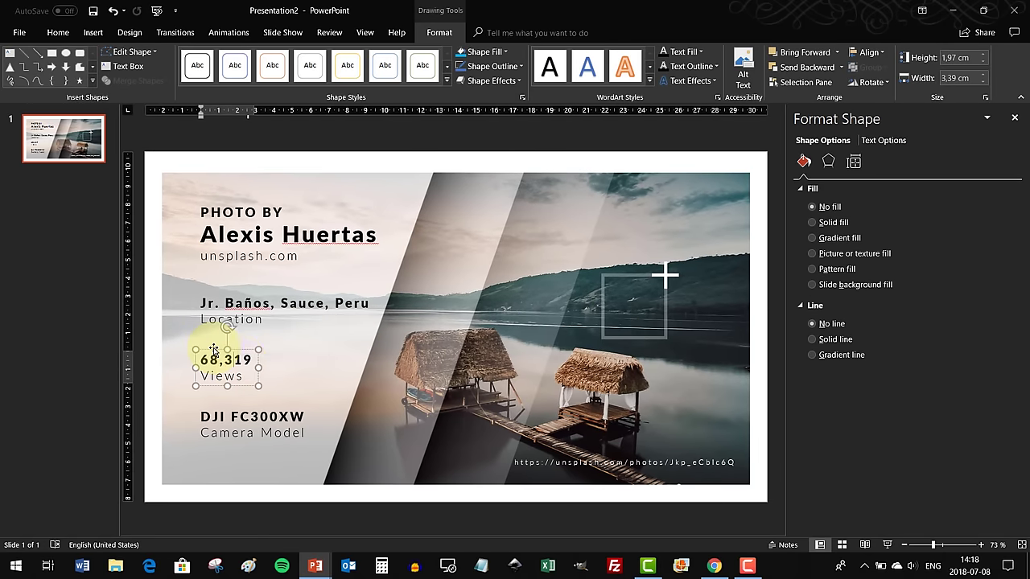
key(ctrl+d)
drag(256, 368, 719, 285)
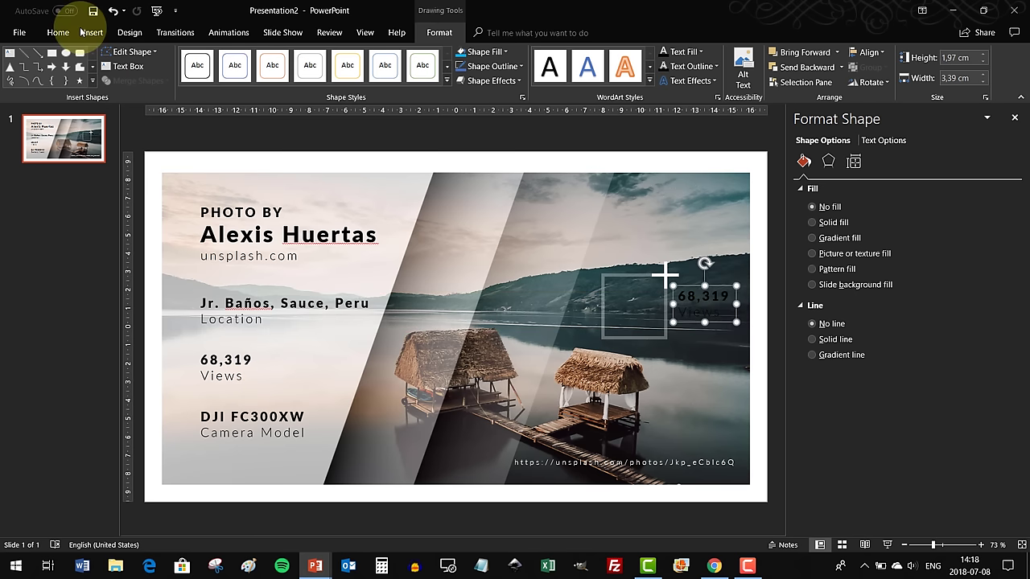
click(57, 32)
click(328, 77)
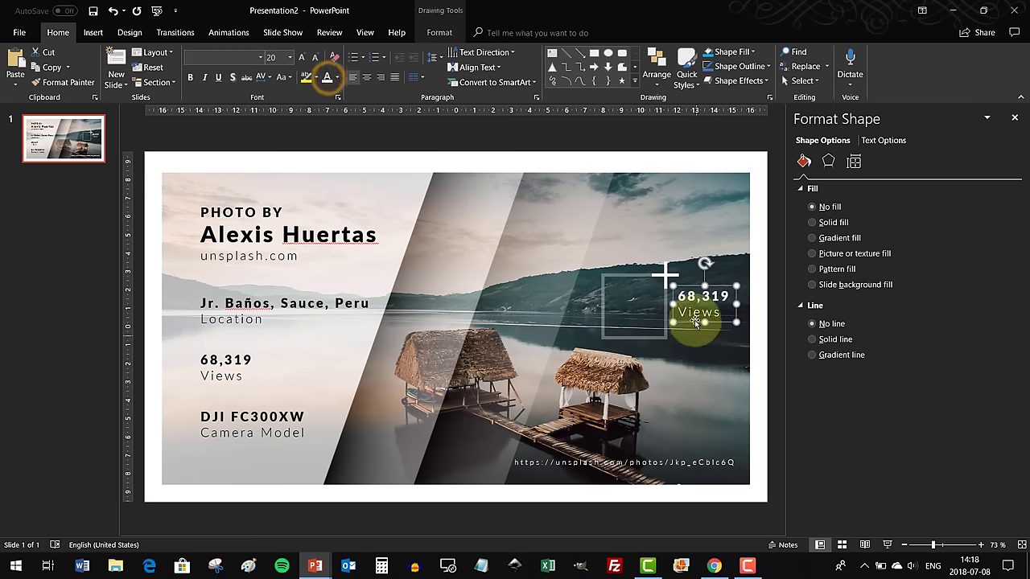
double_click(698, 314)
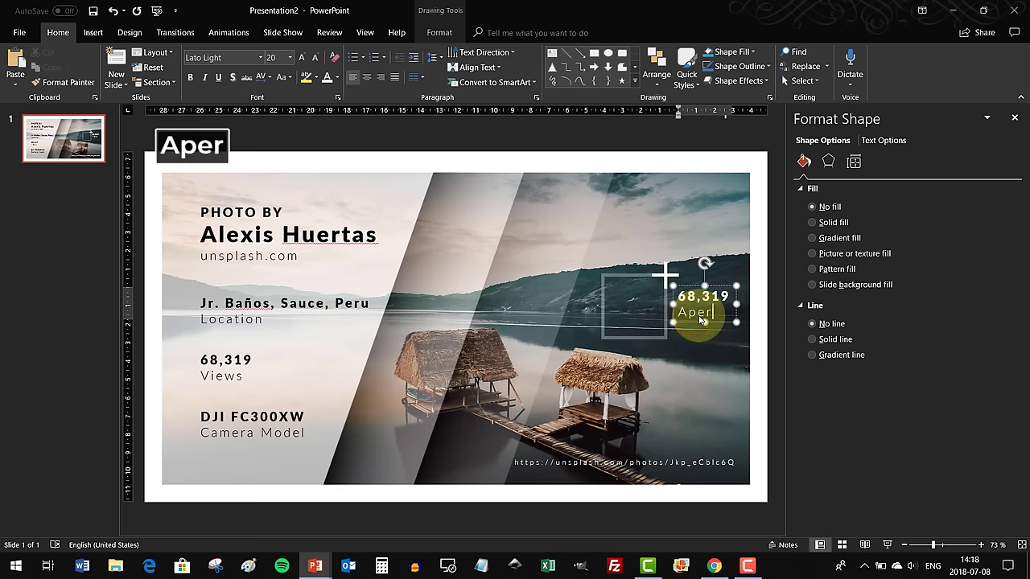
text(Aperture)
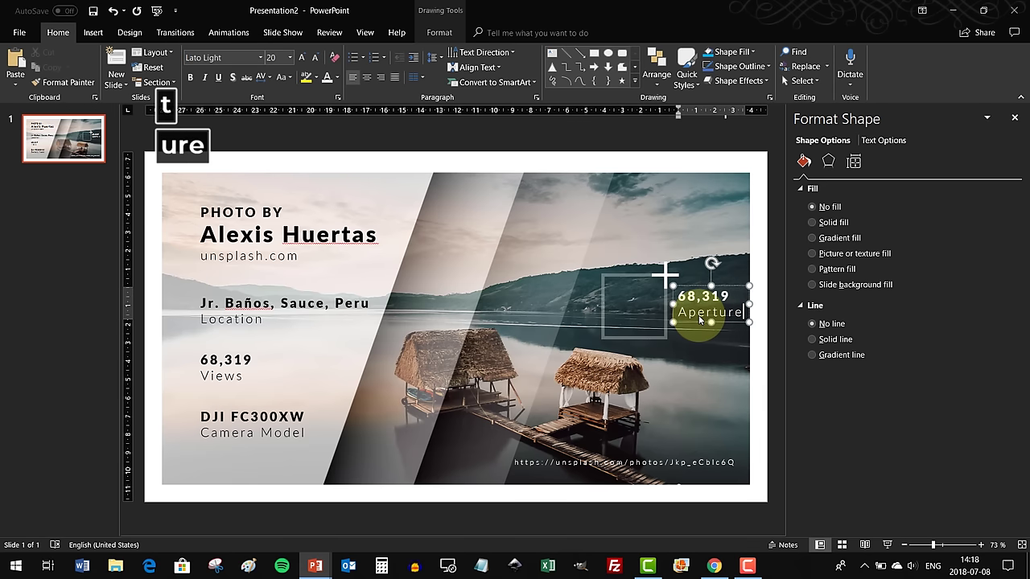
key(alt+Tab)
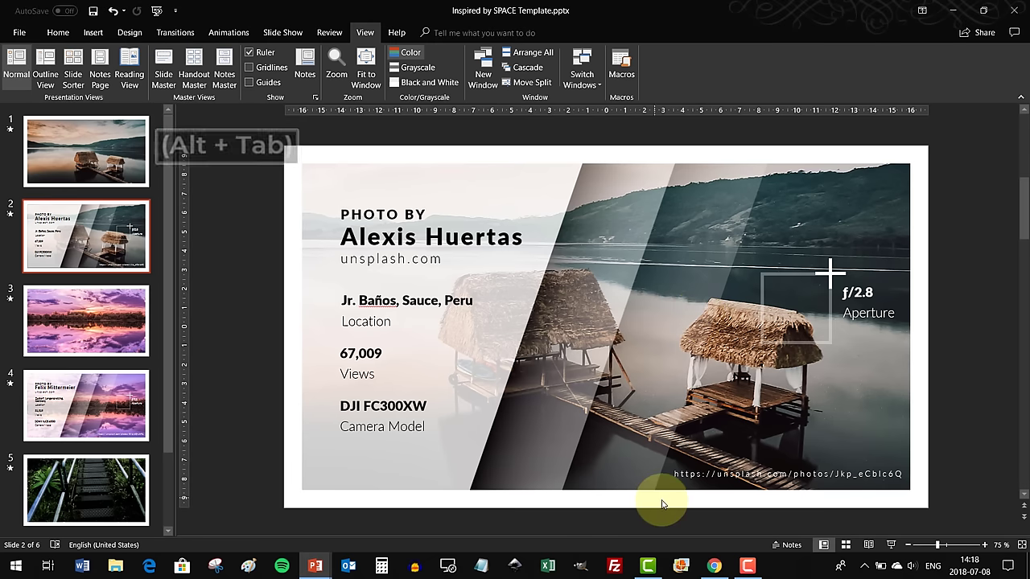
- Copy the f/2.8 aperture from the Unsplash photo info and paste it over 68,319 above 'Aperture'
key(alt+Tab)
alt+click(482, 287)
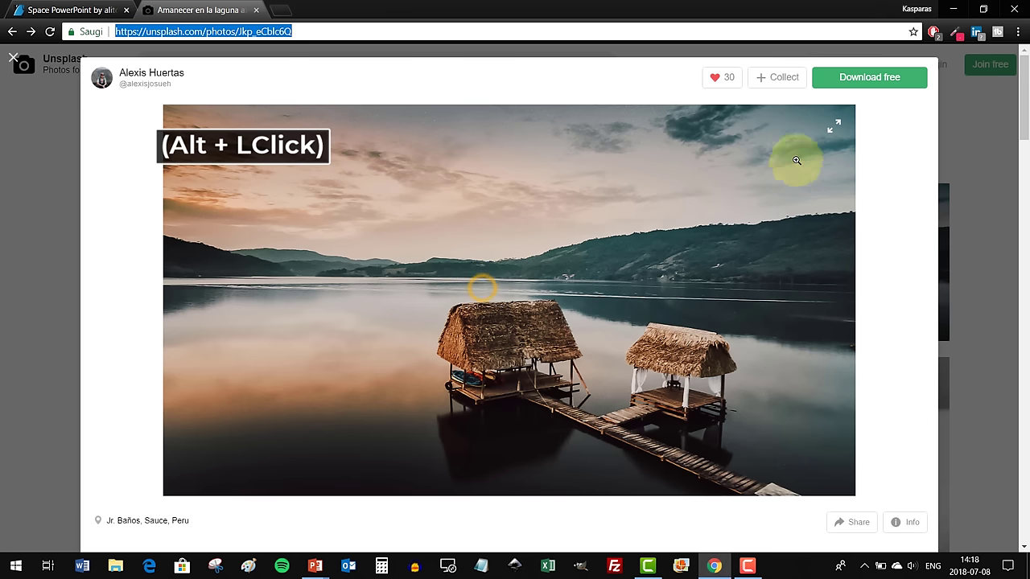
click(910, 525)
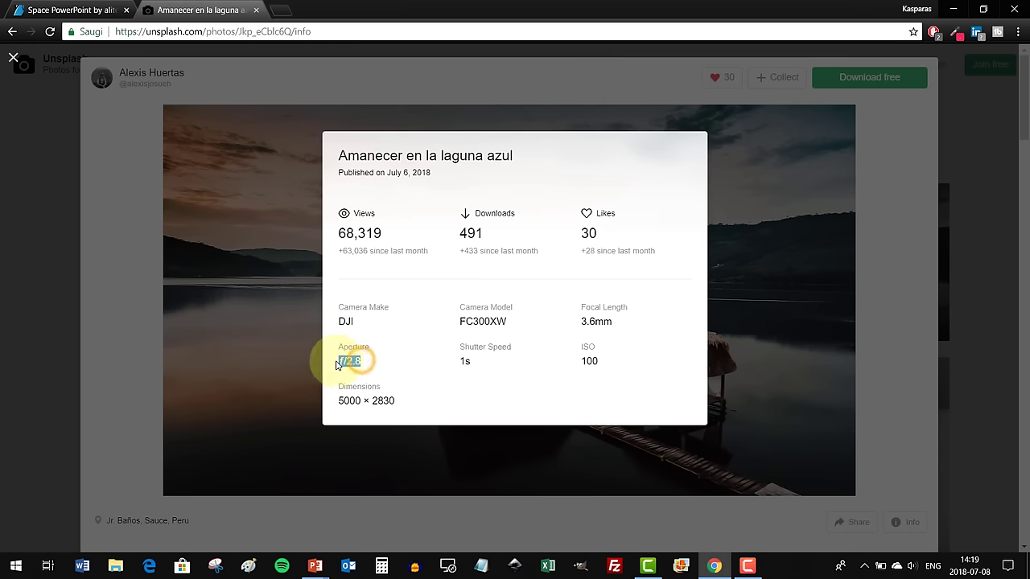
key(ctrl+c)
key(alt+Tab)
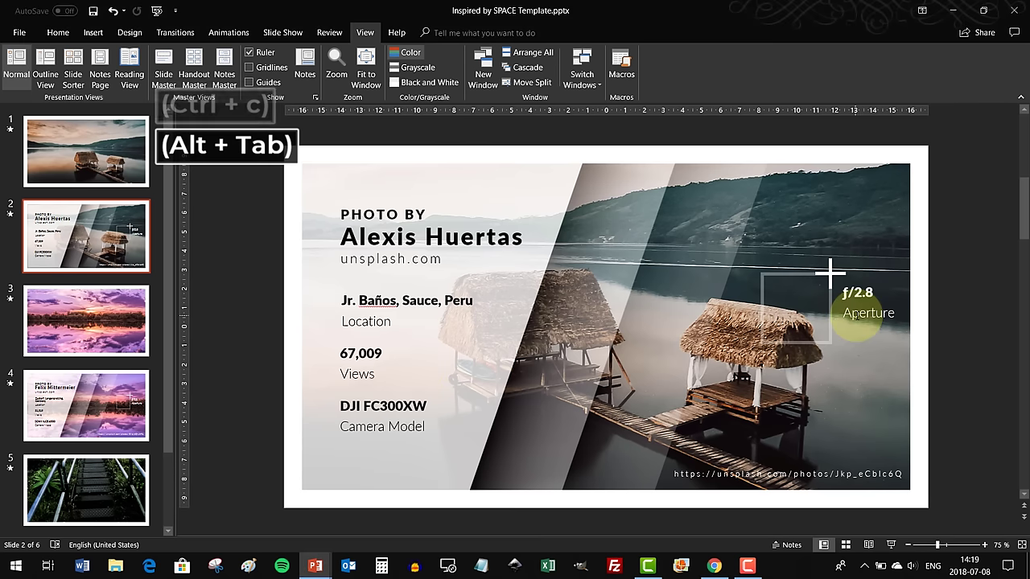
key(alt+Tab)
alt+click(489, 299)
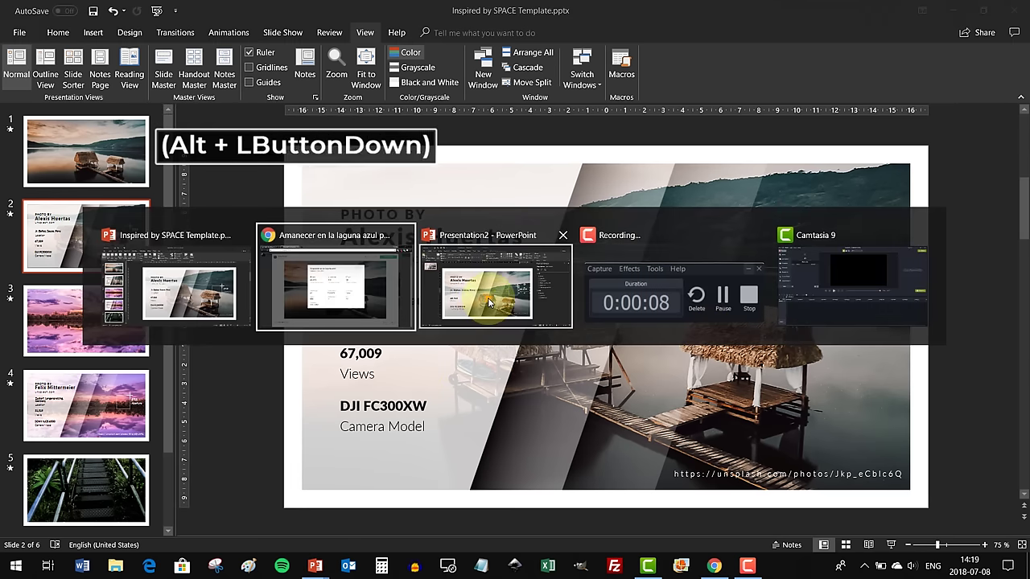
click(693, 299)
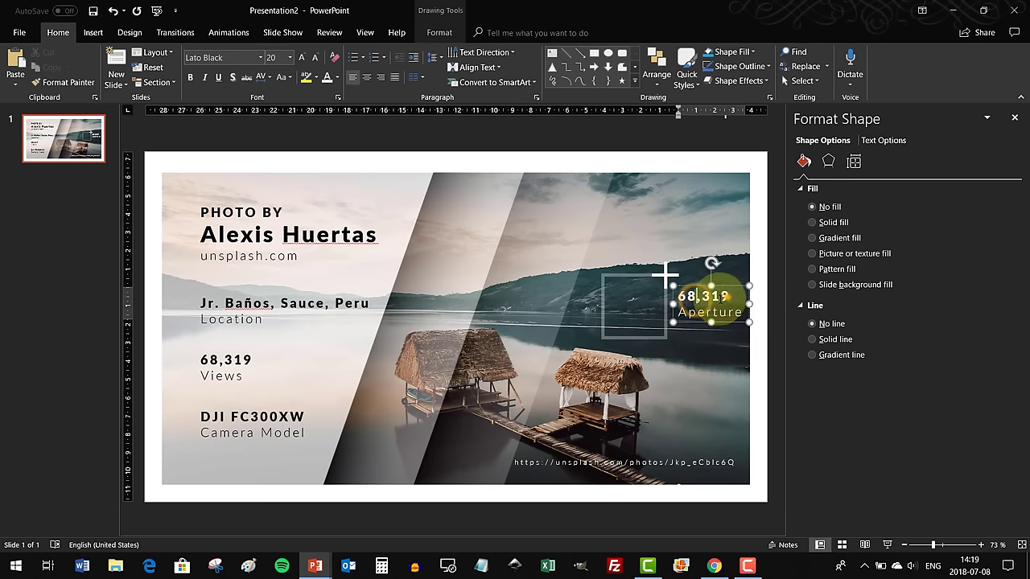
key(ctrl+v)
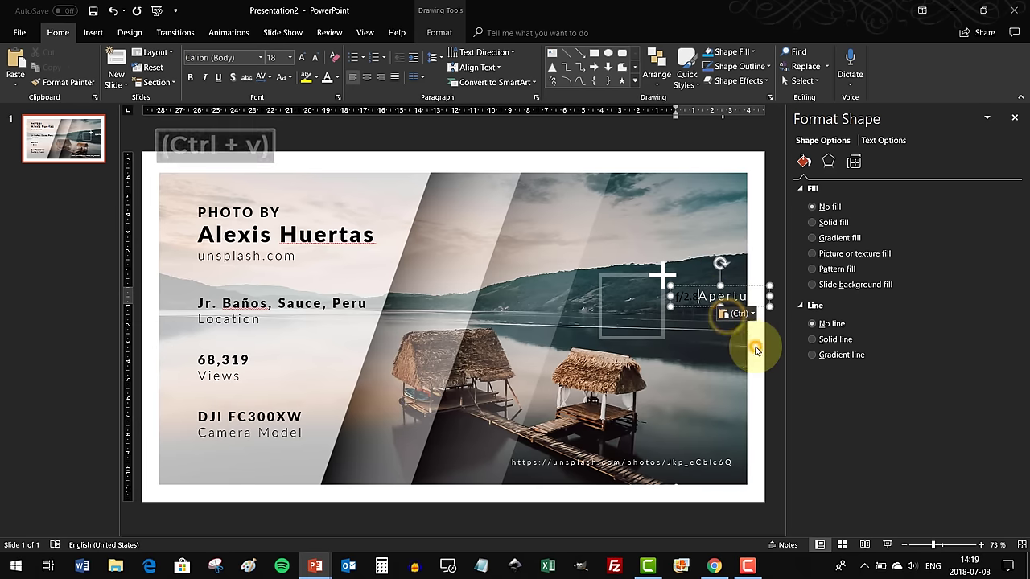
key(Return)
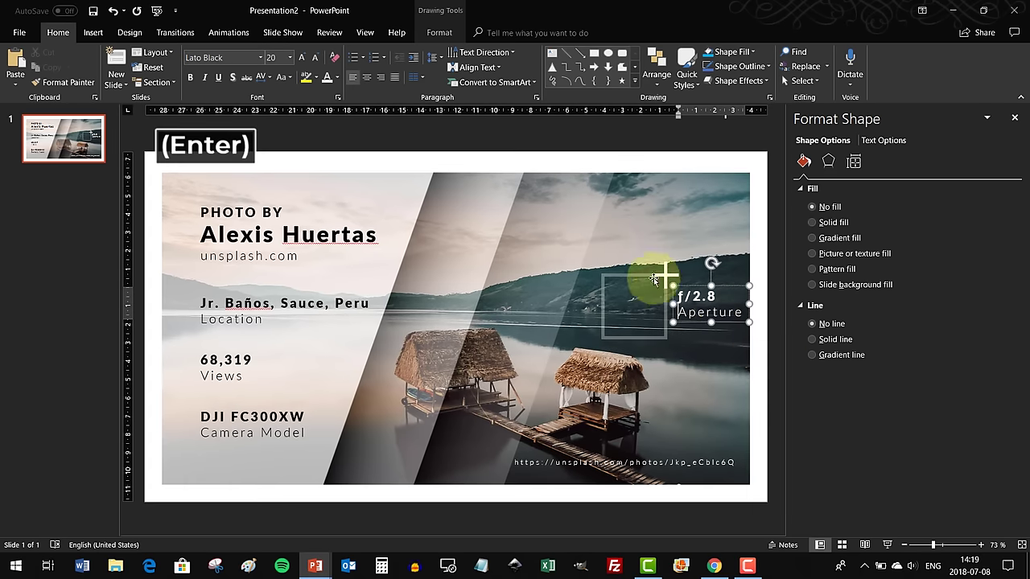
- Nudge the square frame, cross and f/2.8 Aperture caption together down-left, then close Format Background
click(642, 277)
shift+click(663, 274)
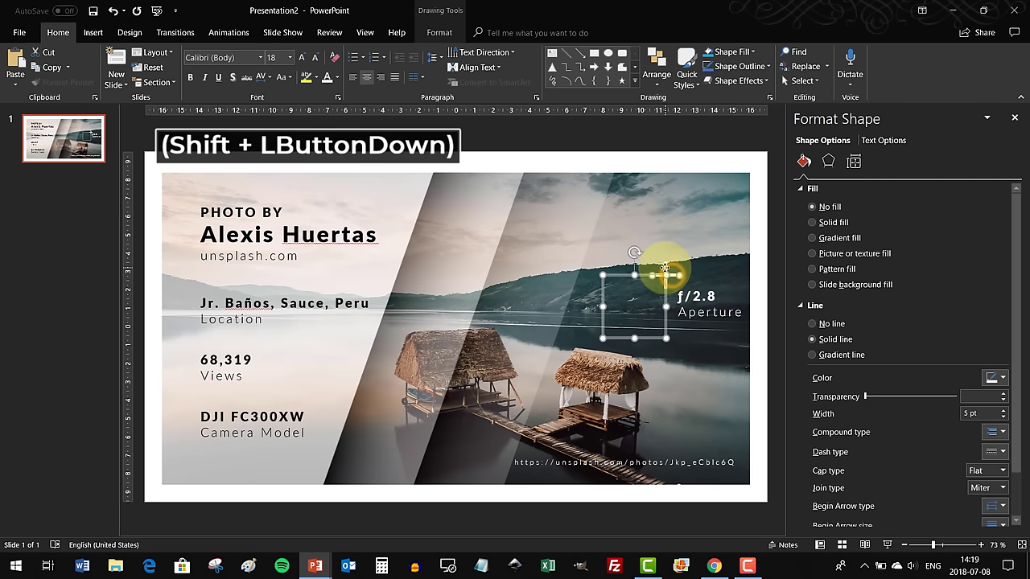
shift+click(695, 291)
drag(690, 288, 683, 293)
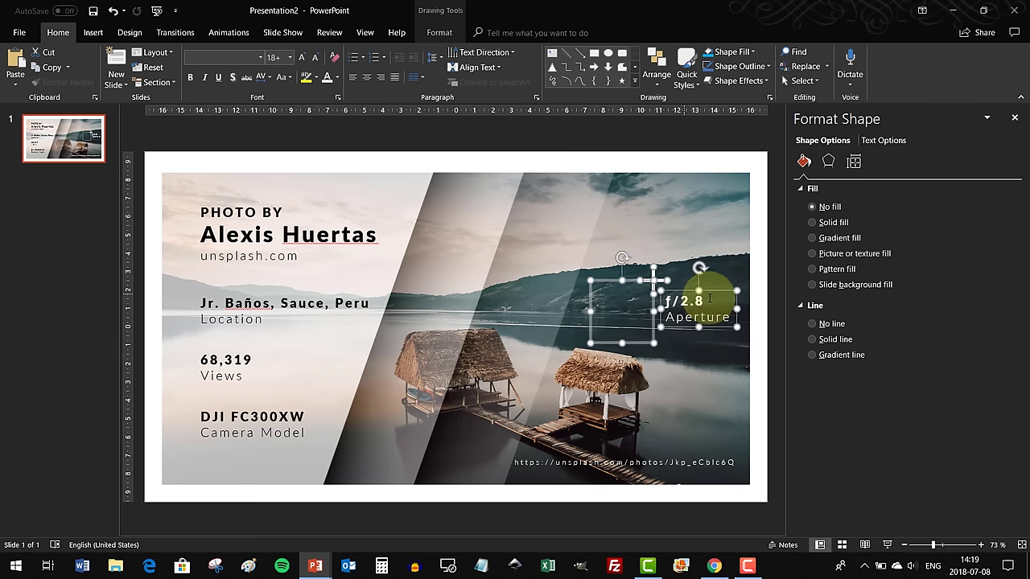
click(759, 145)
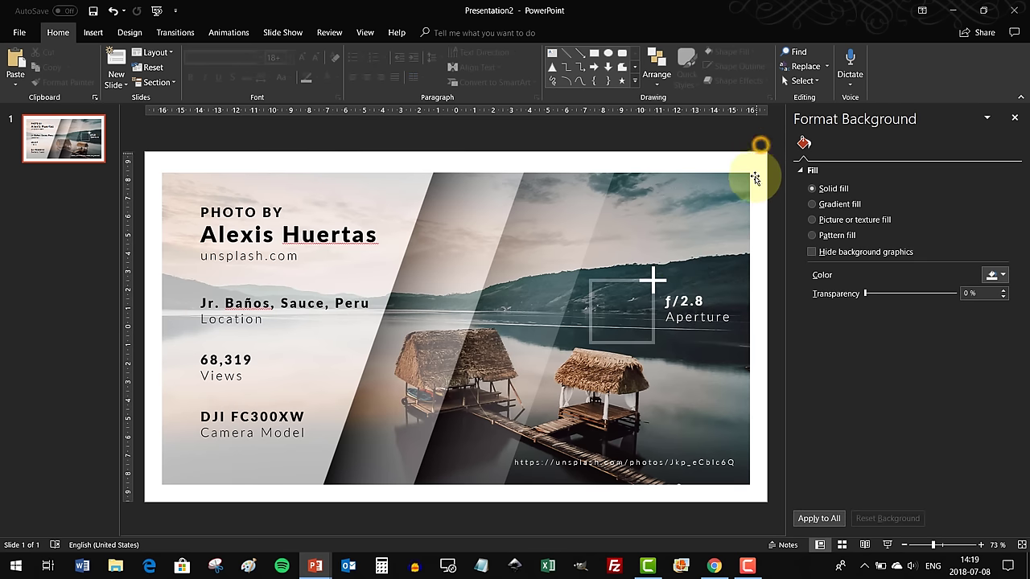
click(1016, 120)
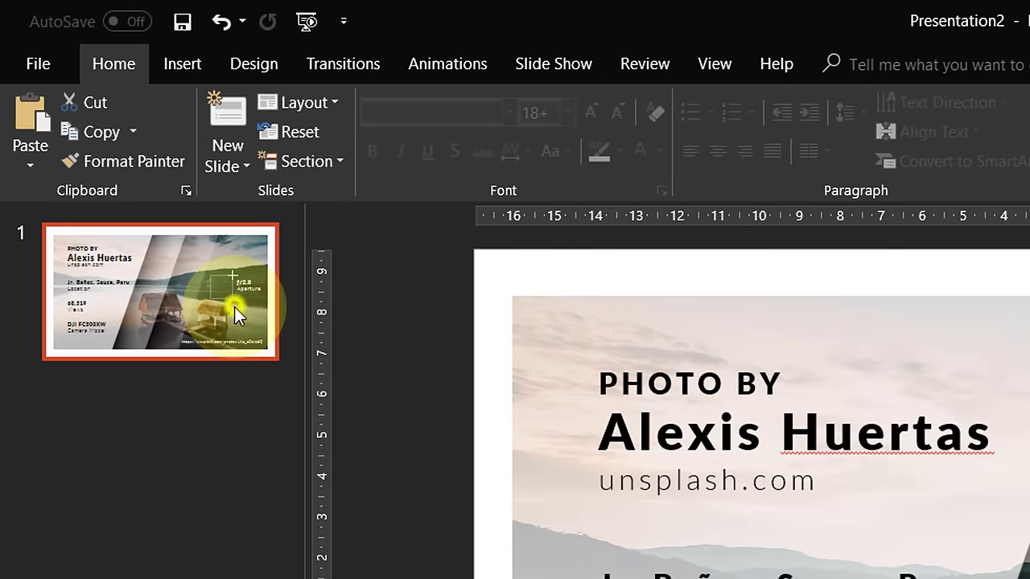
- Duplicate slide 1 and give the new slide 2 a Morph transition
right_click(235, 314)
click(325, 493)
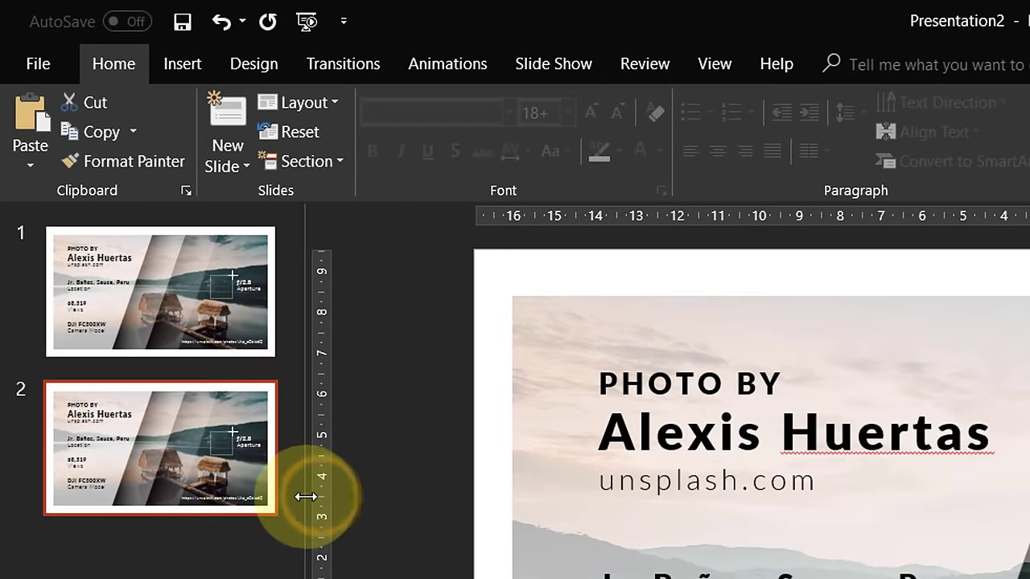
click(344, 64)
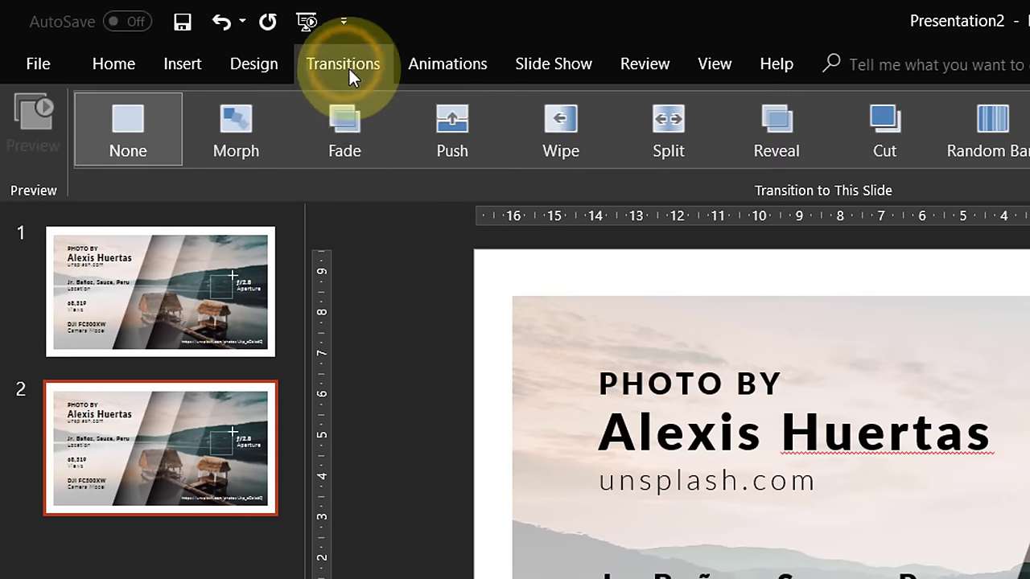
click(235, 128)
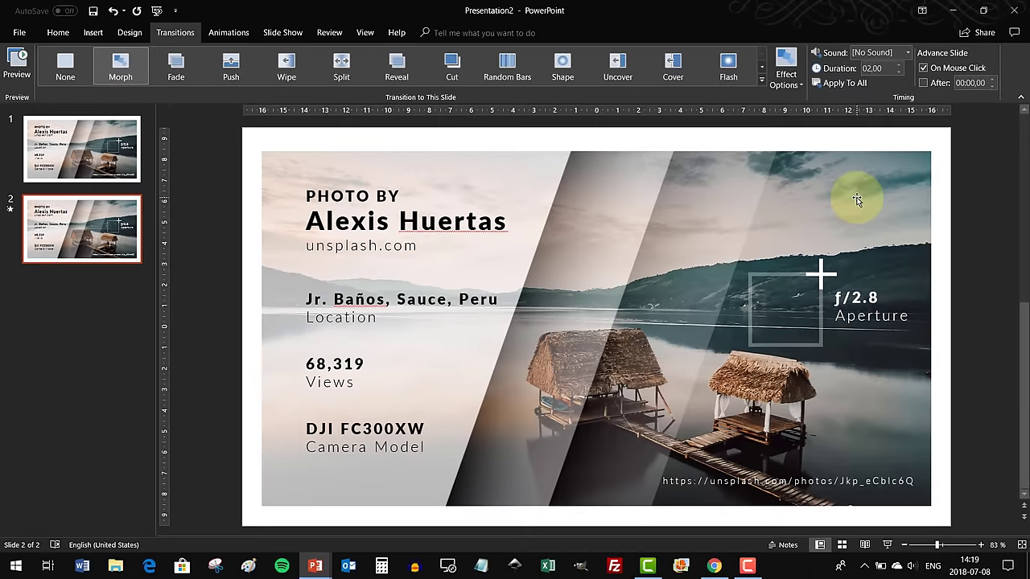
- Re-crop slide 2's lake photo, enlarging and shifting it within the crop frame
click(857, 199)
scroll(881, 202, down, 4)
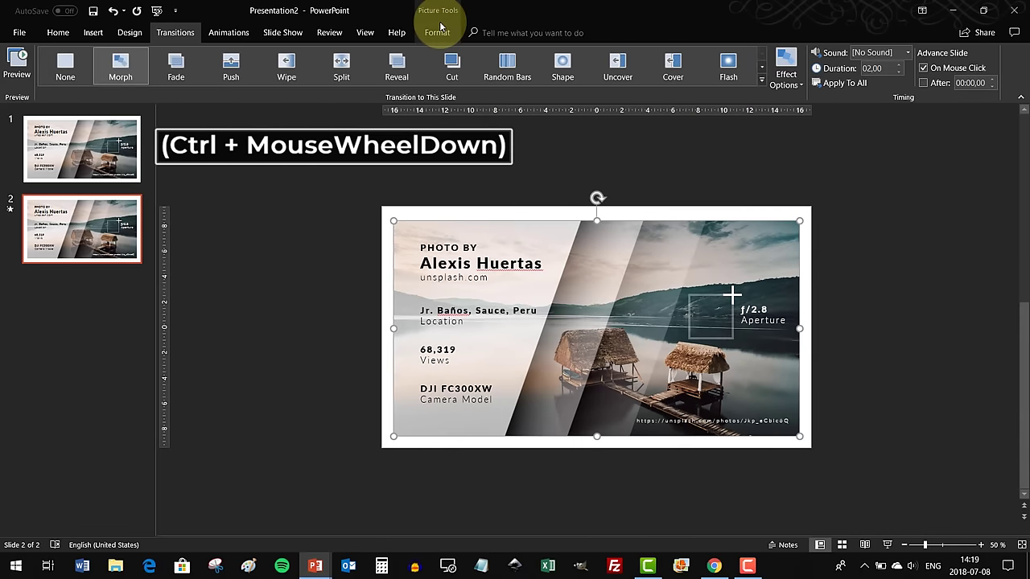
click(440, 28)
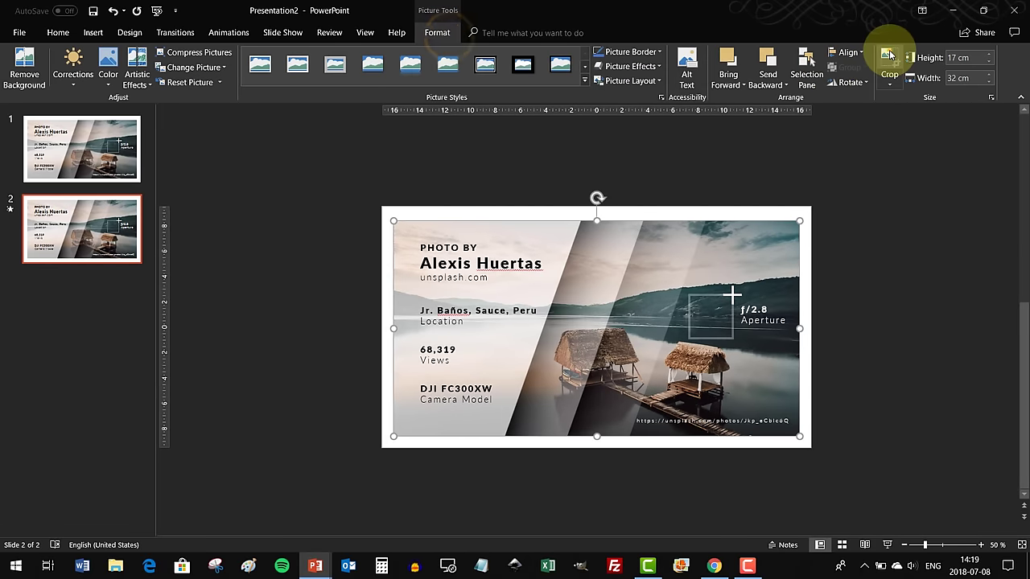
scroll(667, 419, down, 2)
scroll(668, 322, up, 1)
drag(464, 403, 347, 468)
drag(499, 445, 563, 403)
click(113, 157)
click(121, 248)
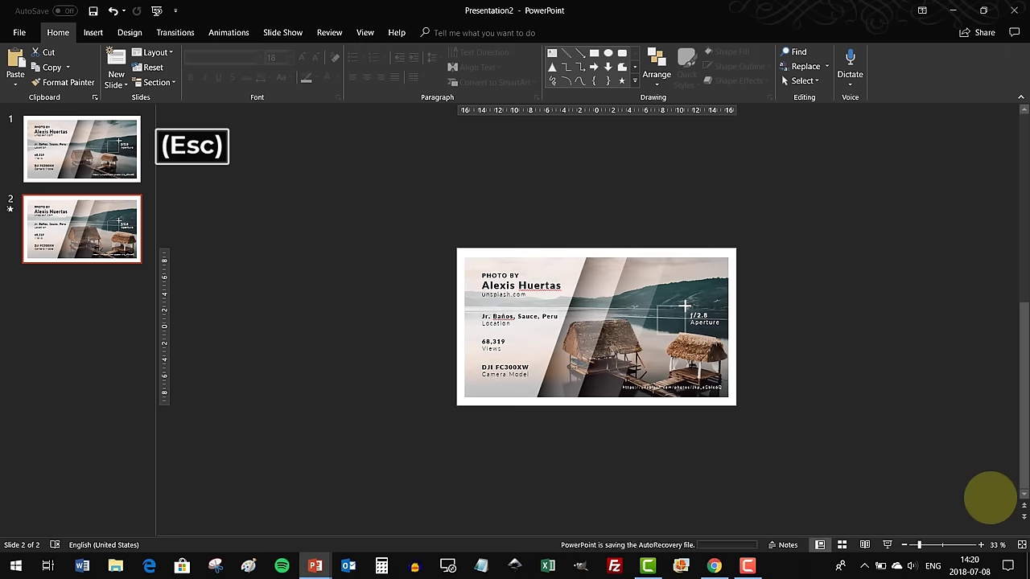
- On slide 1, move the diagonal overlays and photo credit text boxes off the slide's left side
click(105, 161)
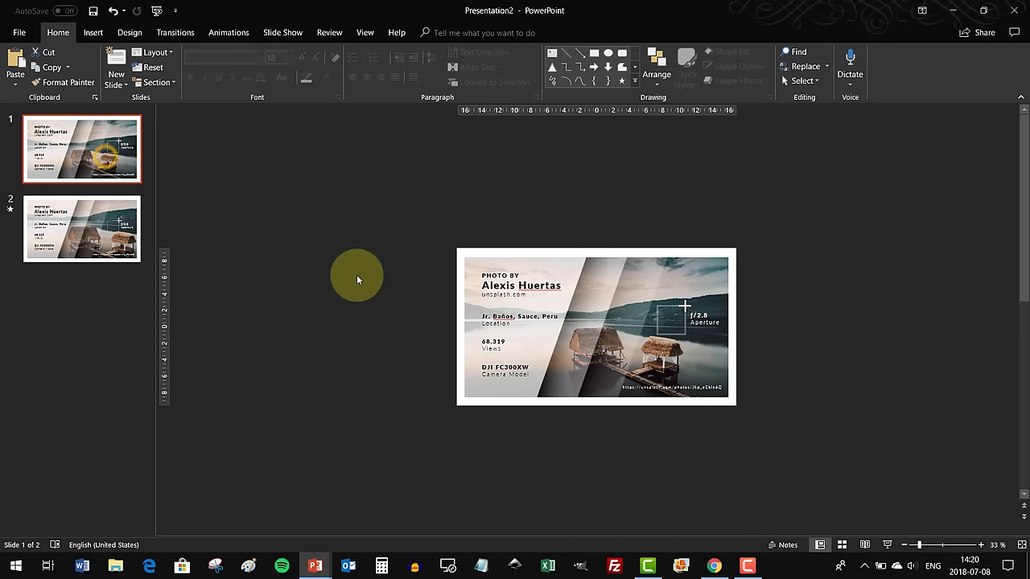
ctrl+scroll(533, 260, up, 2)
click(544, 241)
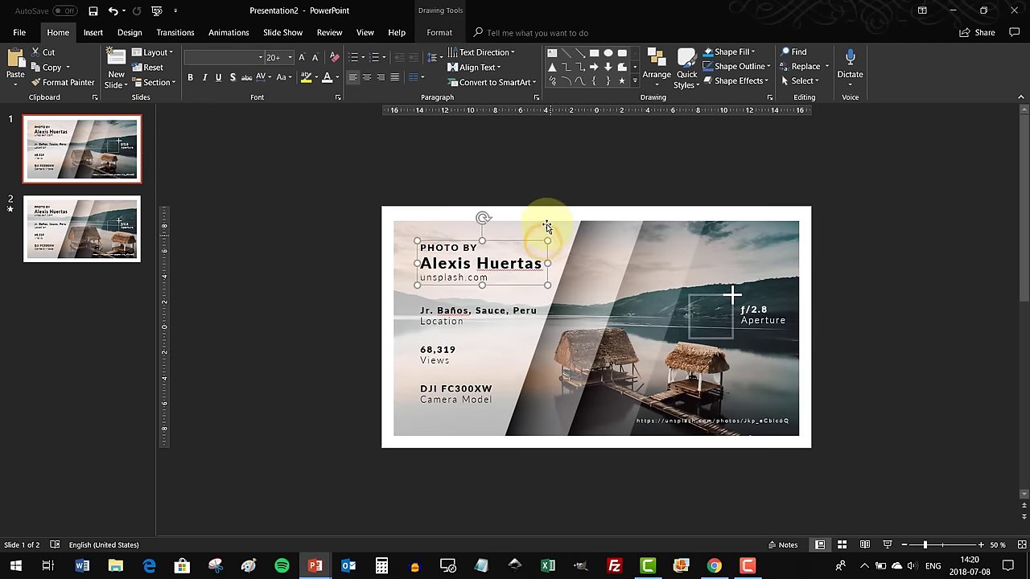
shift+click(553, 230)
shift+click(596, 234)
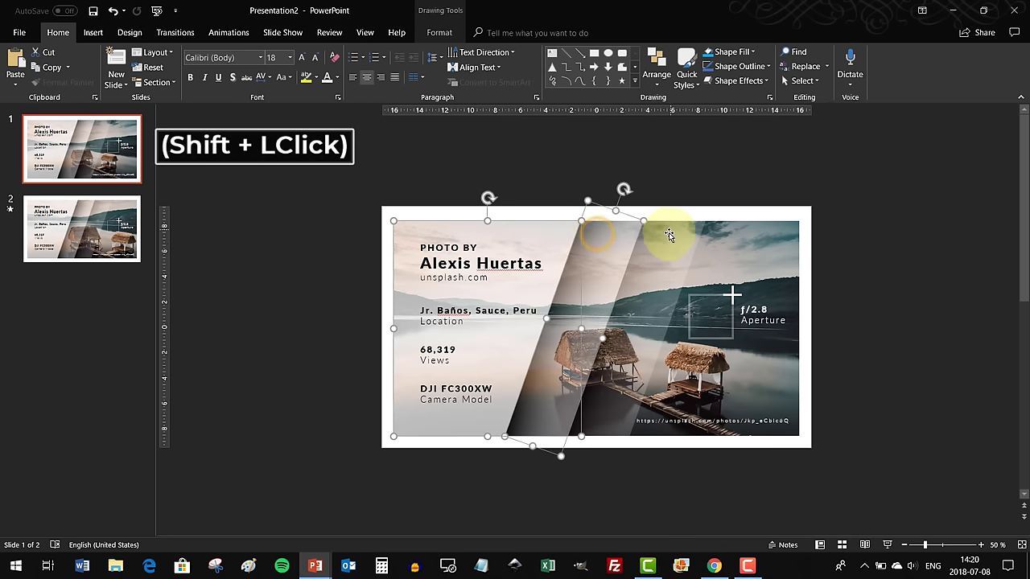
drag(670, 246, 346, 267)
click(509, 176)
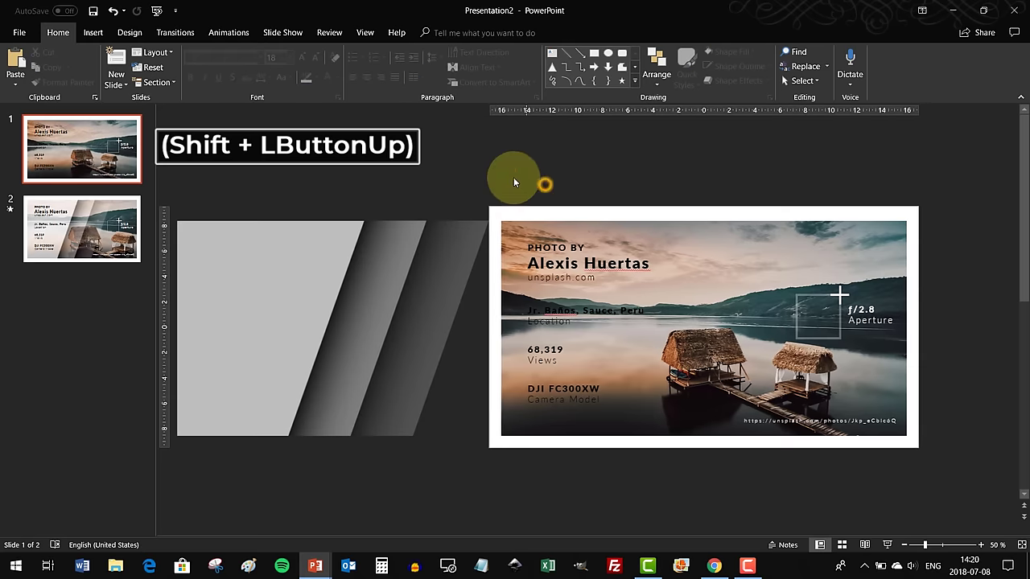
mouse_move(493, 170)
mouse_down()
mouse_move(593, 414)
mouse_move(692, 478)
mouse_up()
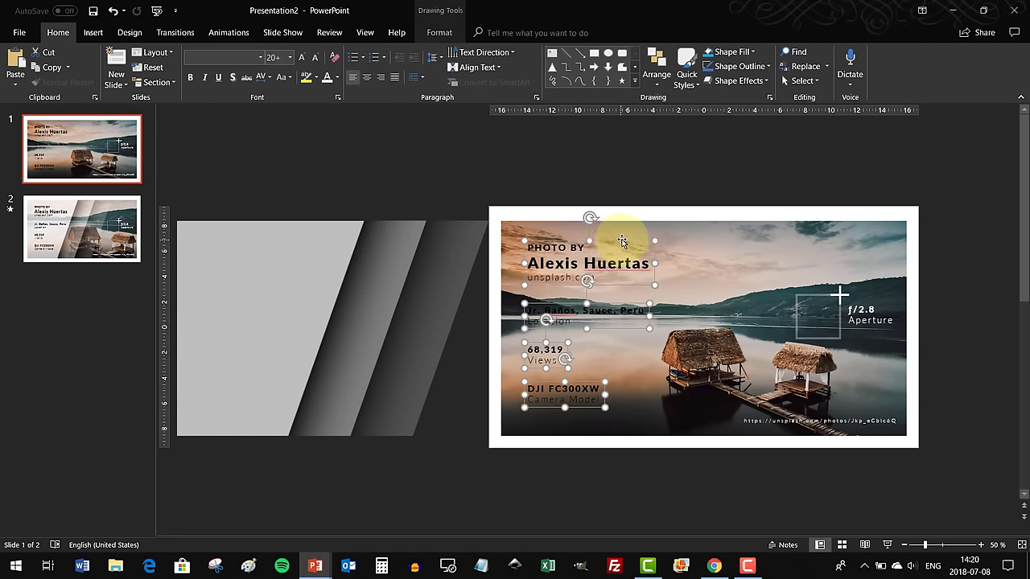
drag(622, 241, 457, 246)
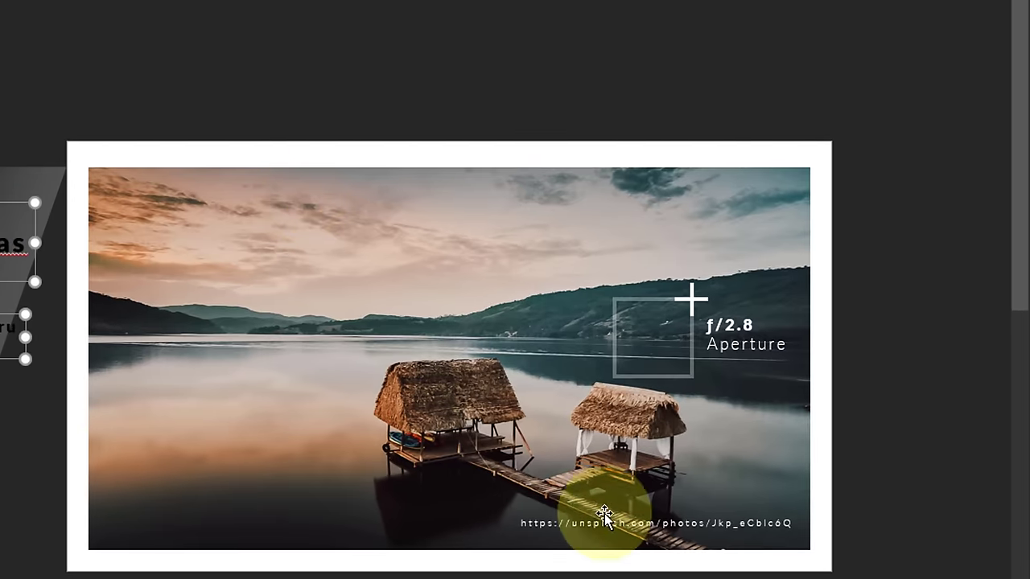
- Move the photo URL text and f/2.8 Aperture caption past the slide's right edge
click(686, 520)
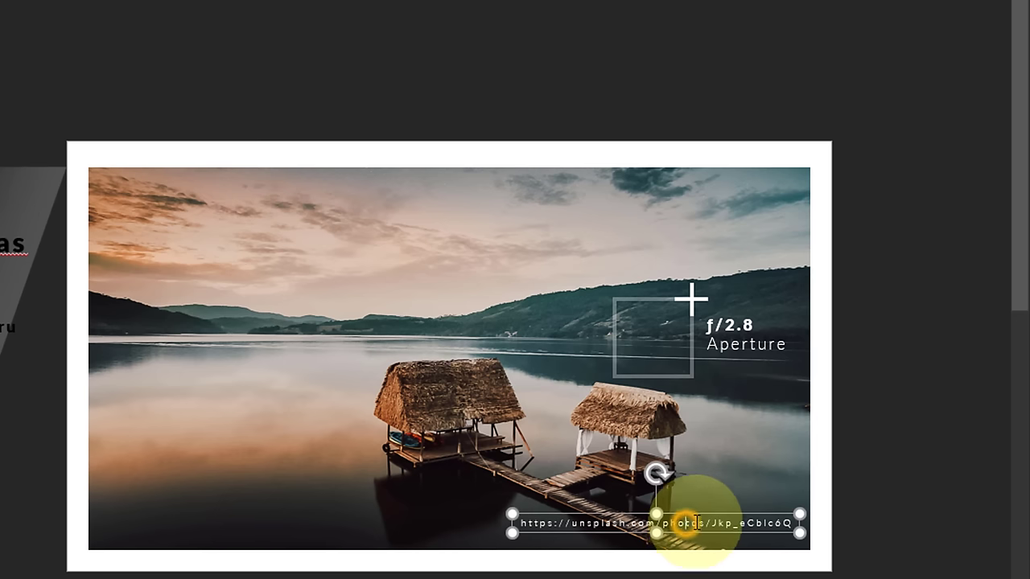
drag(686, 520, 998, 507)
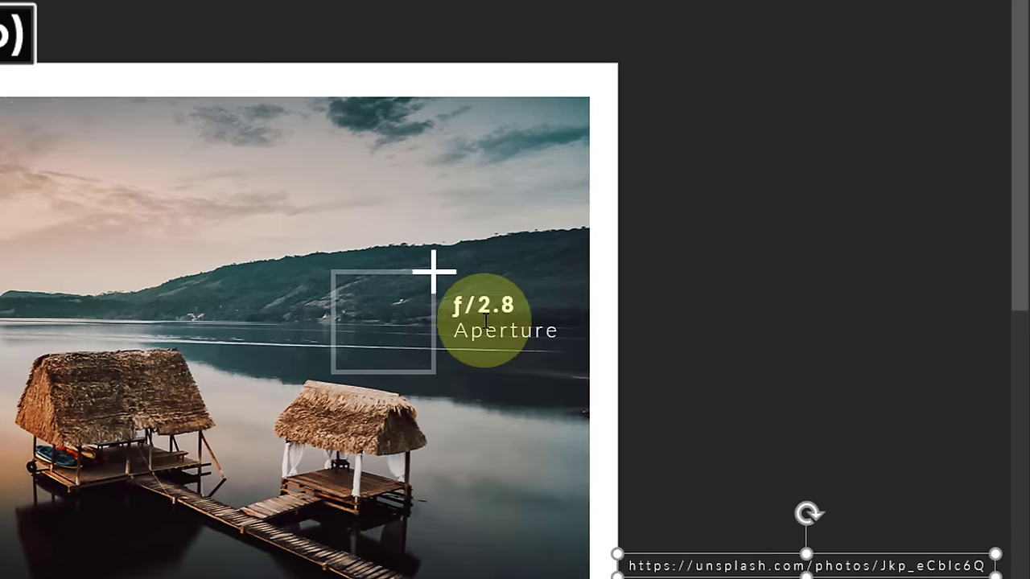
drag(513, 286, 662, 303)
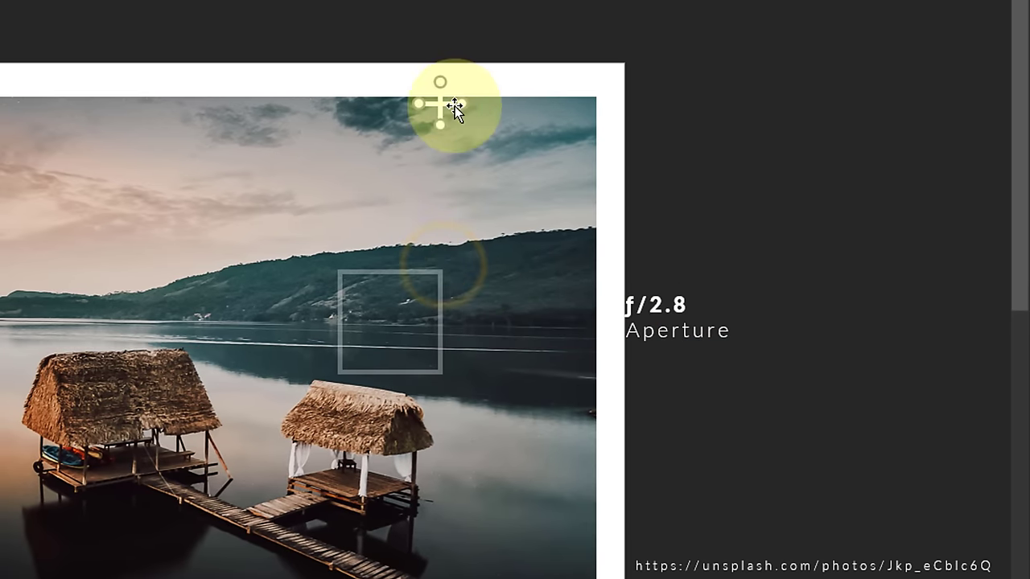
- Move the cross's horizontal bar above the f/2.8 caption and its vertical bar up to the slide's top edge
click(703, 206)
click(442, 267)
drag(453, 275, 654, 288)
click(463, 264)
drag(441, 271, 458, 75)
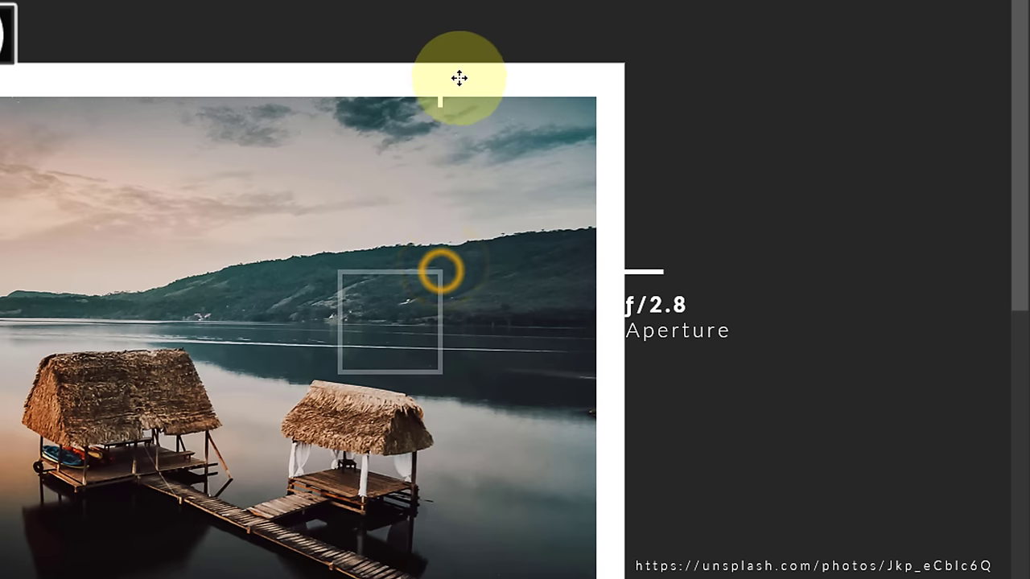
- Shrink the square outline toward its lower-left corner and set its line transparency to 100%
click(420, 274)
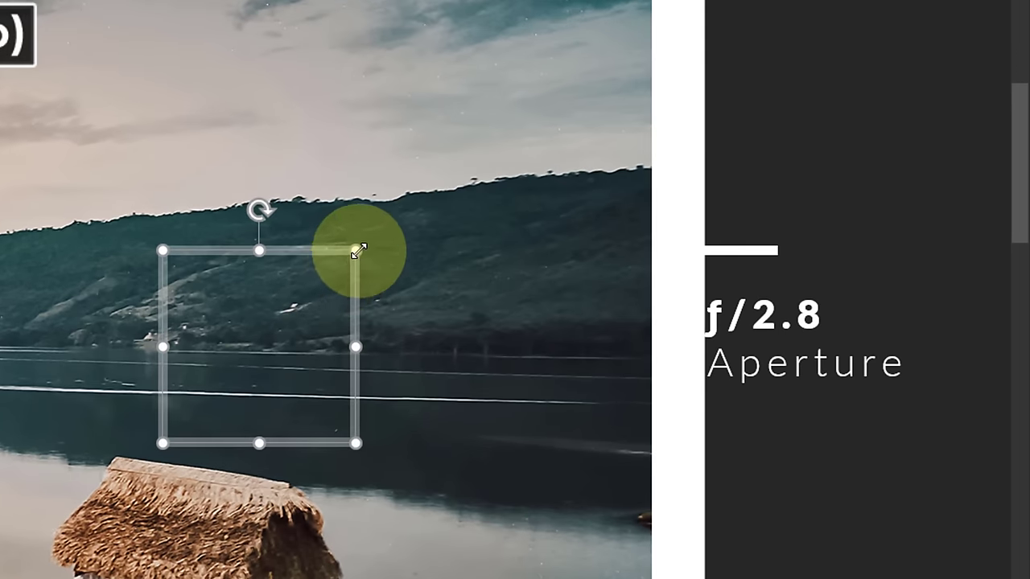
drag(441, 271, 374, 336)
drag(226, 373, 220, 382)
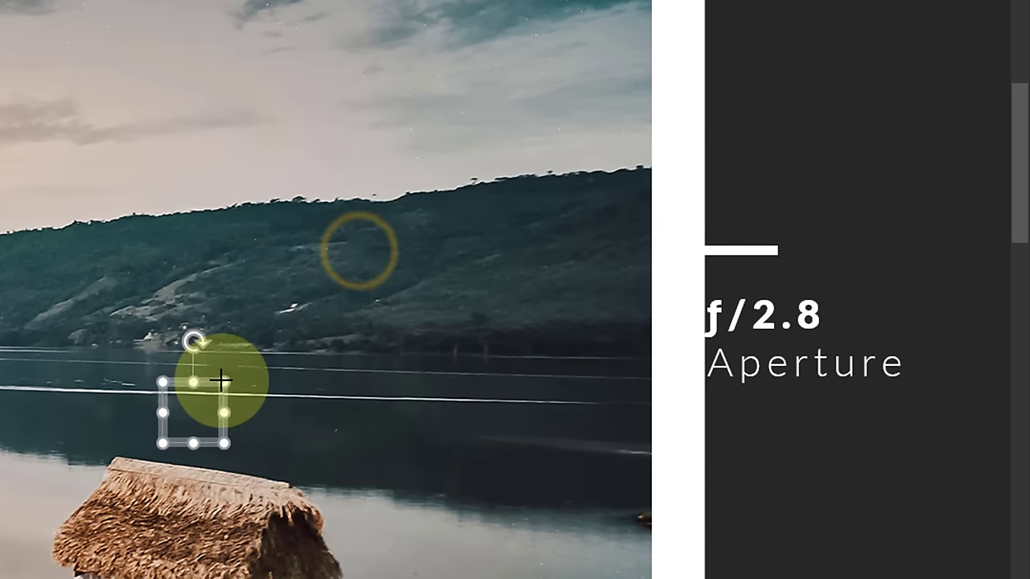
right_click(210, 384)
click(278, 366)
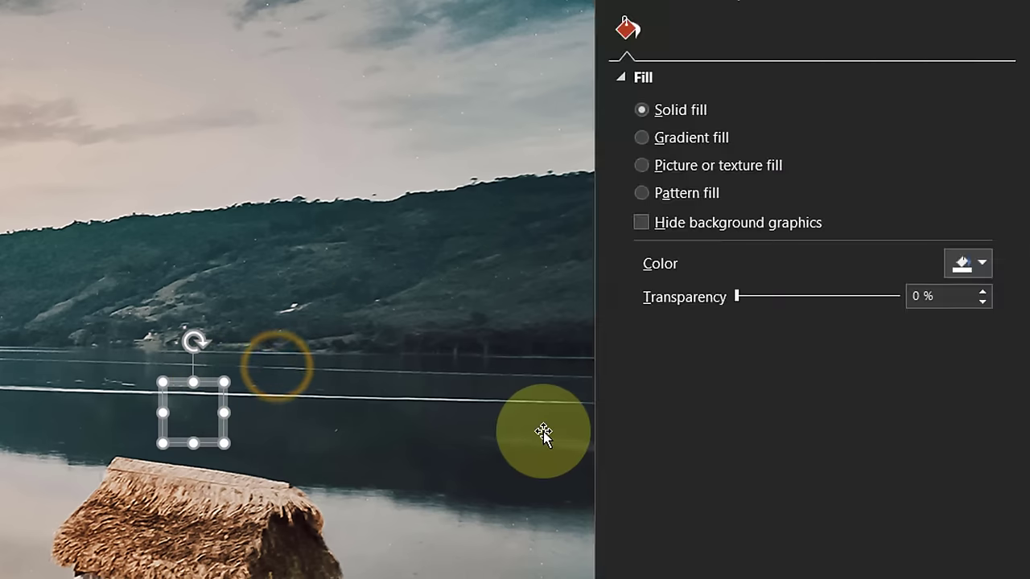
drag(849, 478, 954, 490)
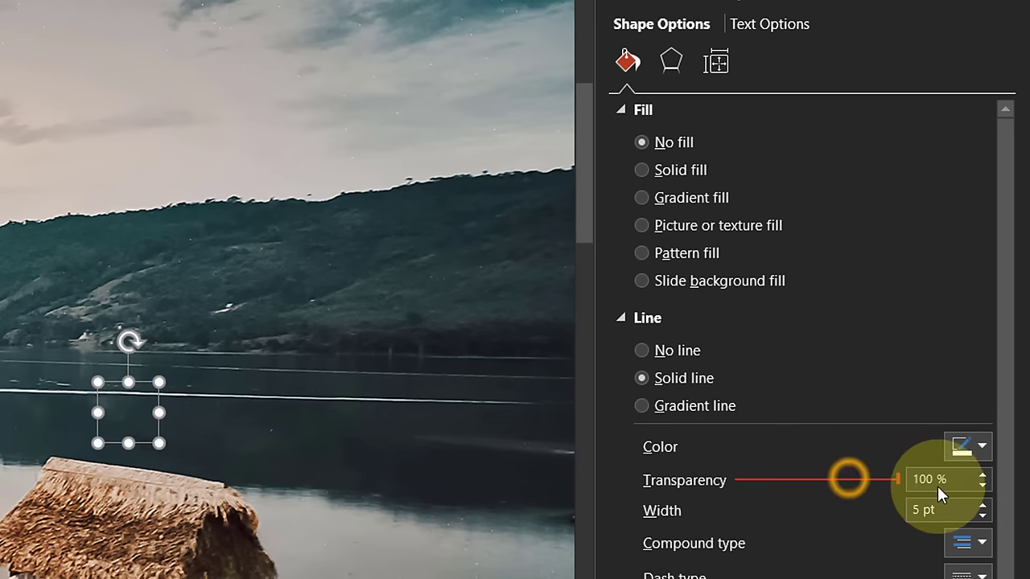
click(998, 5)
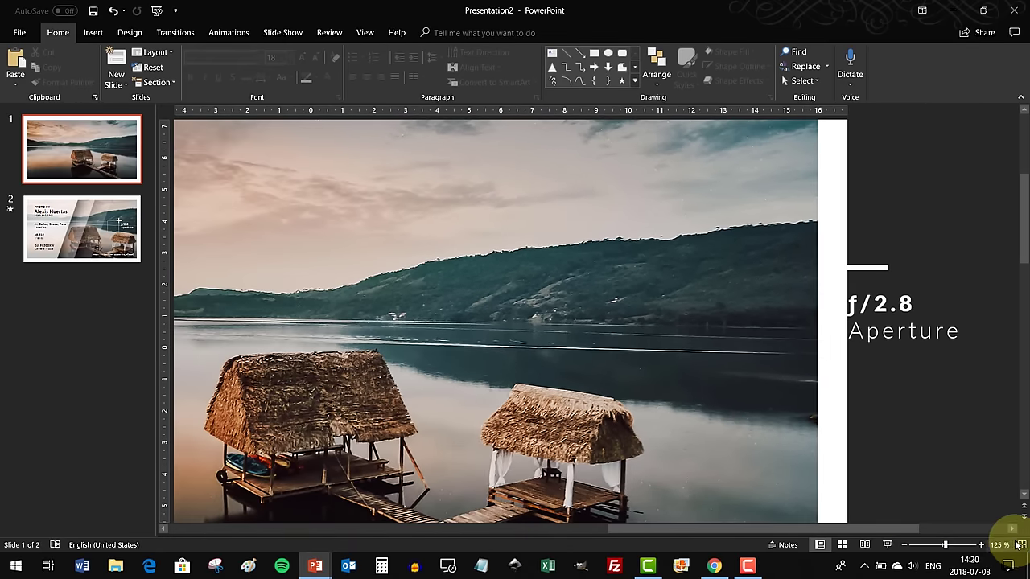
- Fit the slide to the window, apply Morph to slide 2, and preview it from slide 1
click(1020, 545)
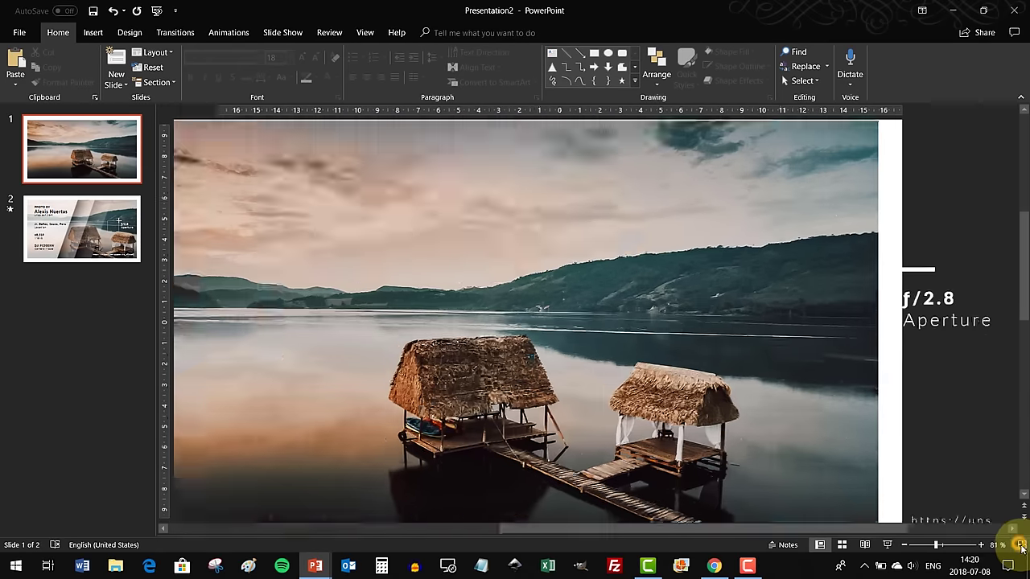
click(84, 208)
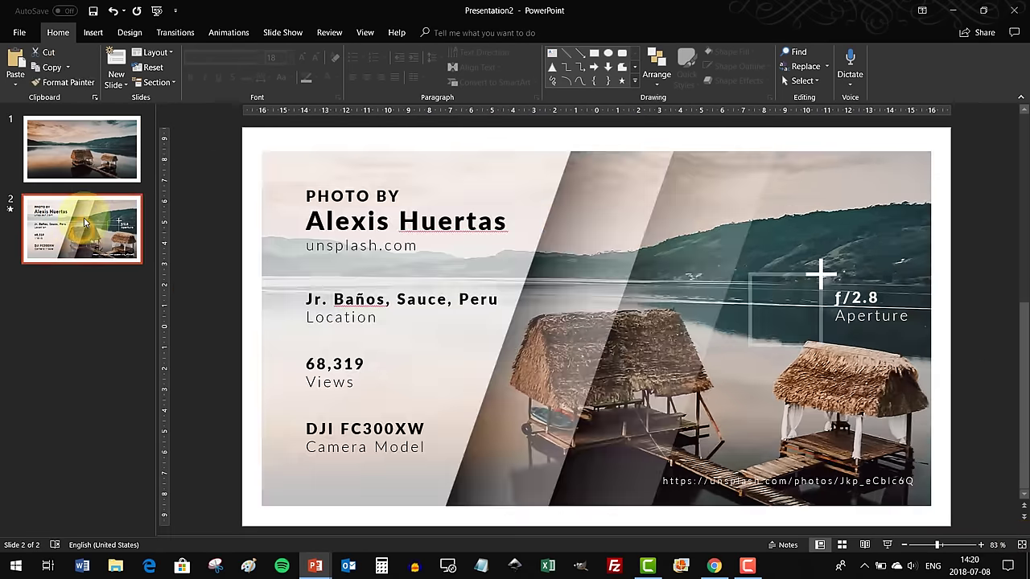
click(84, 164)
click(93, 222)
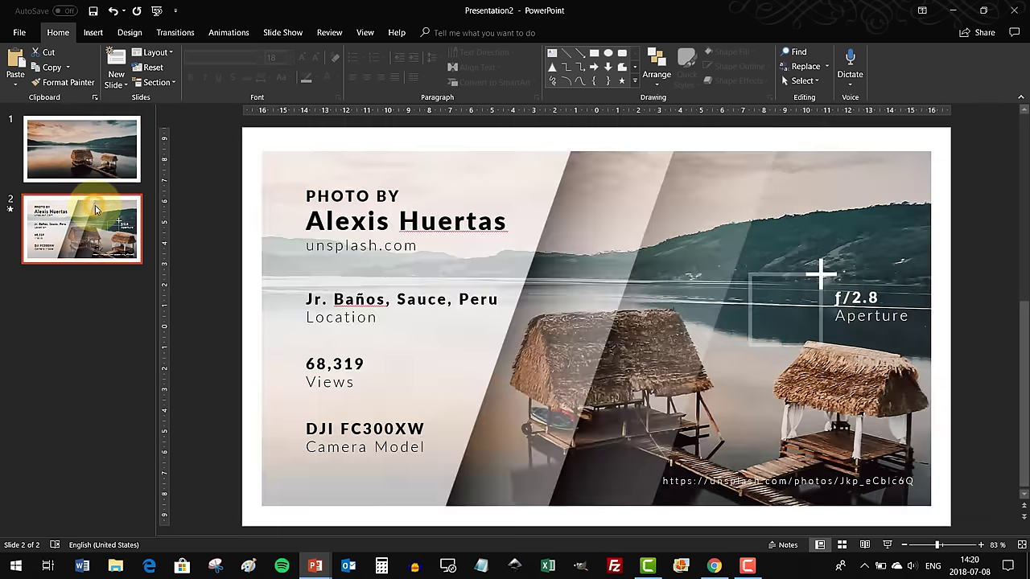
click(175, 32)
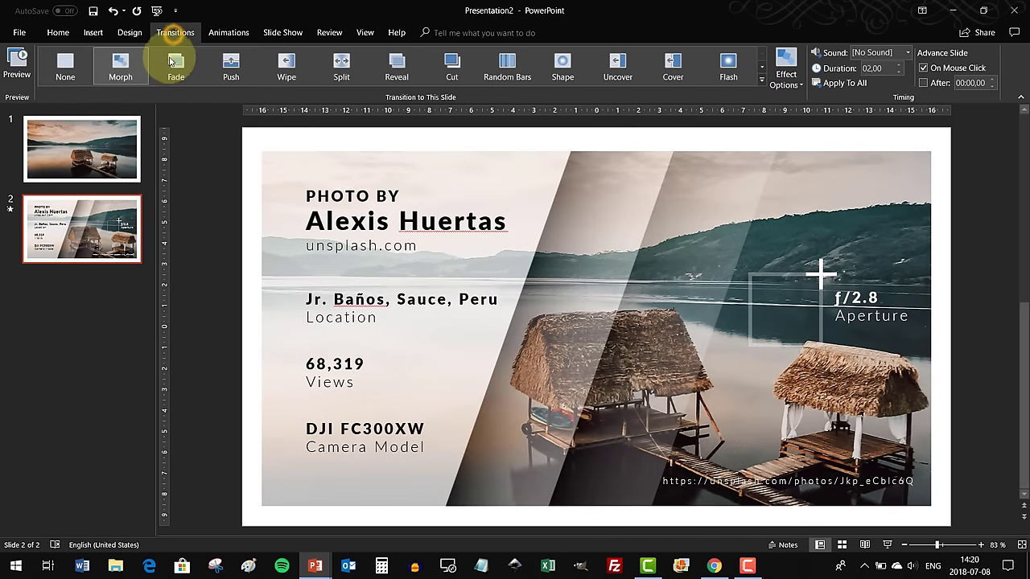
click(125, 68)
click(85, 162)
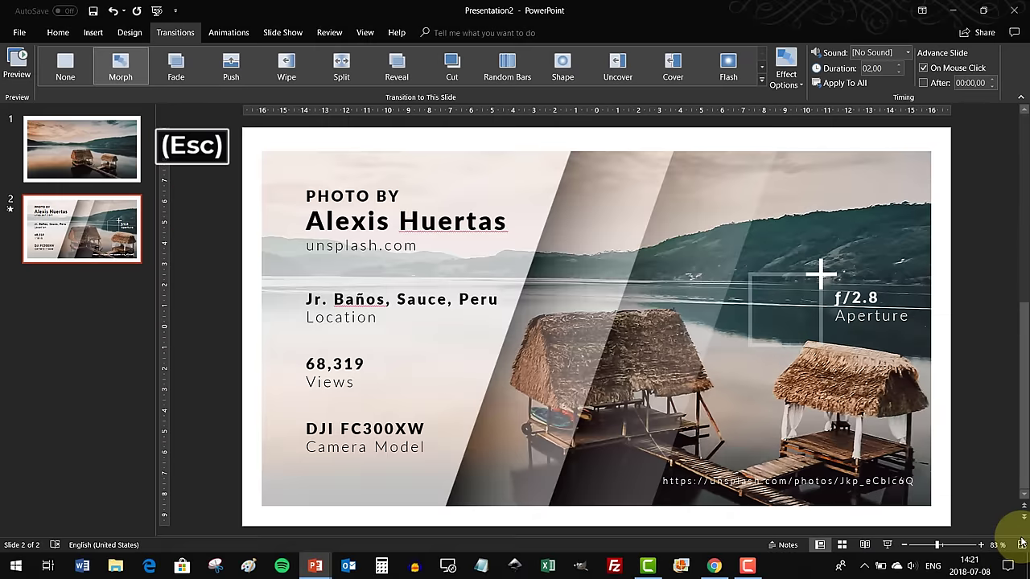
key(alt+Tab)
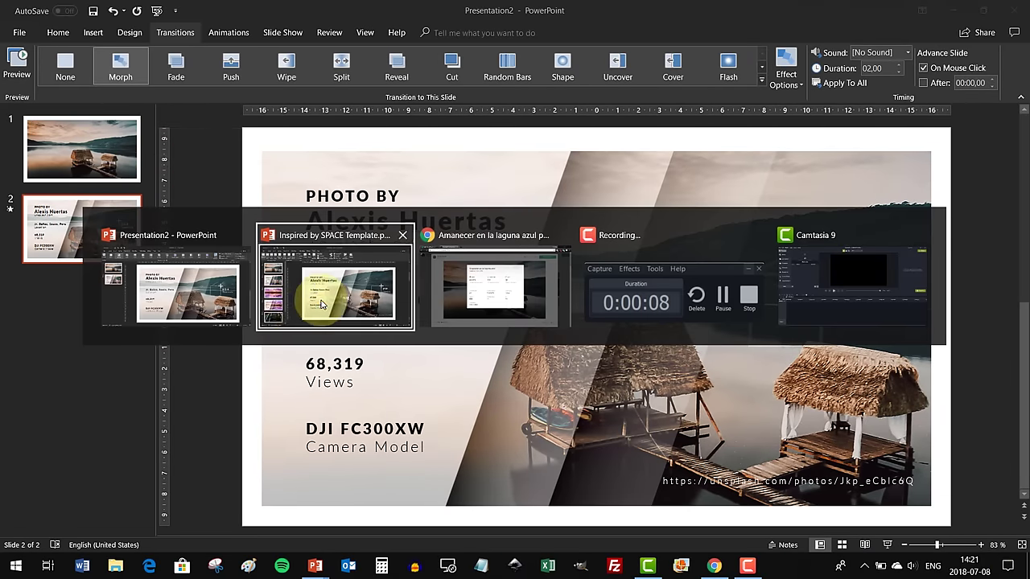
- In the Inspired by SPACE Template, reposition slide 3's sunset photo within its crop
alt+click(265, 318)
click(124, 312)
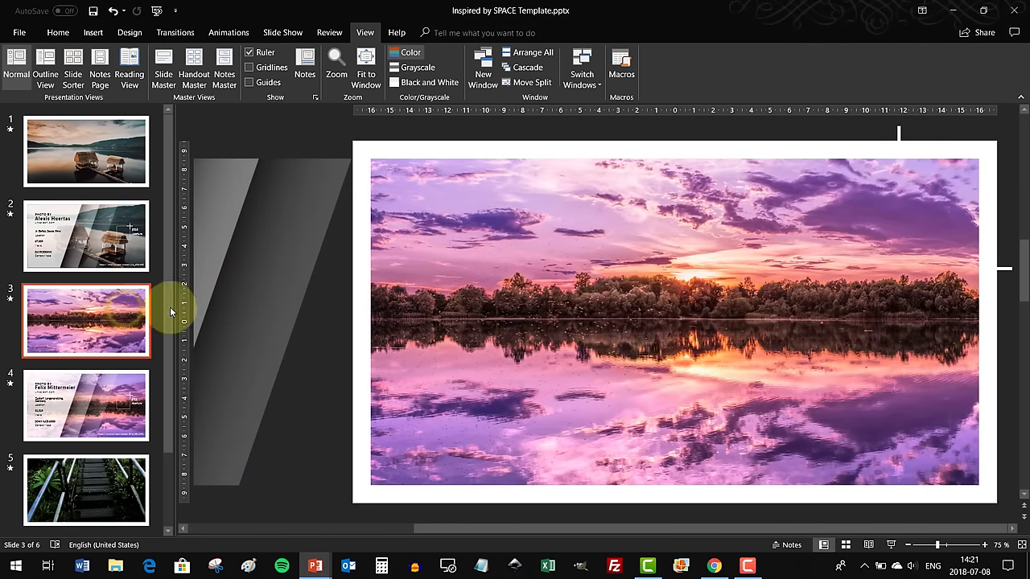
ctrl+scroll(650, 273, down, 3)
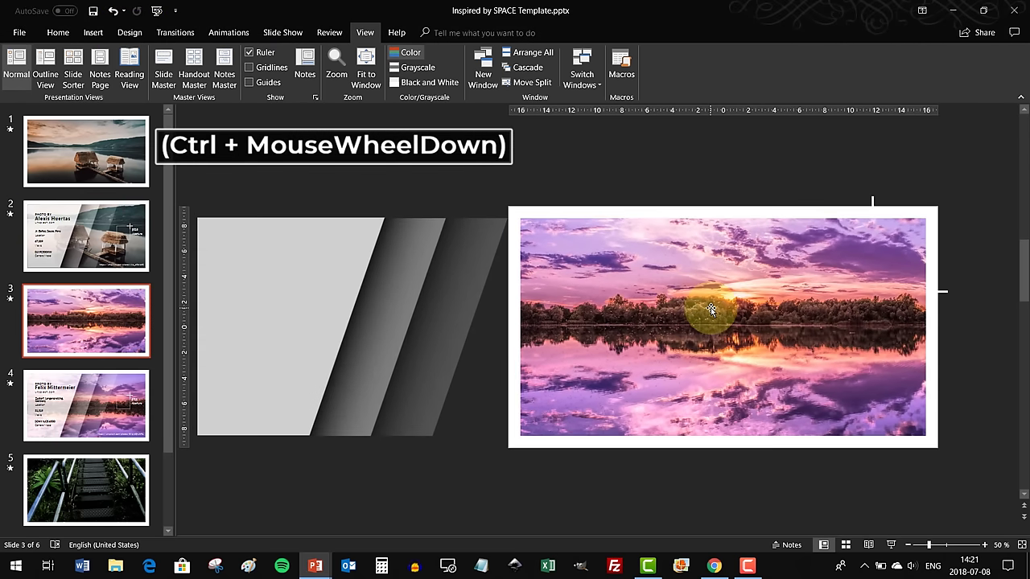
click(711, 309)
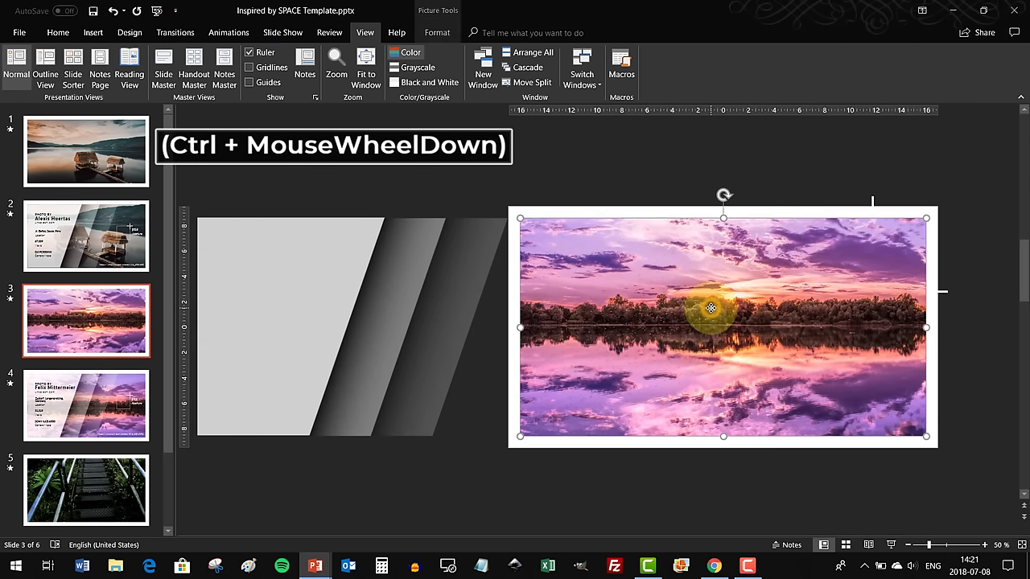
click(440, 32)
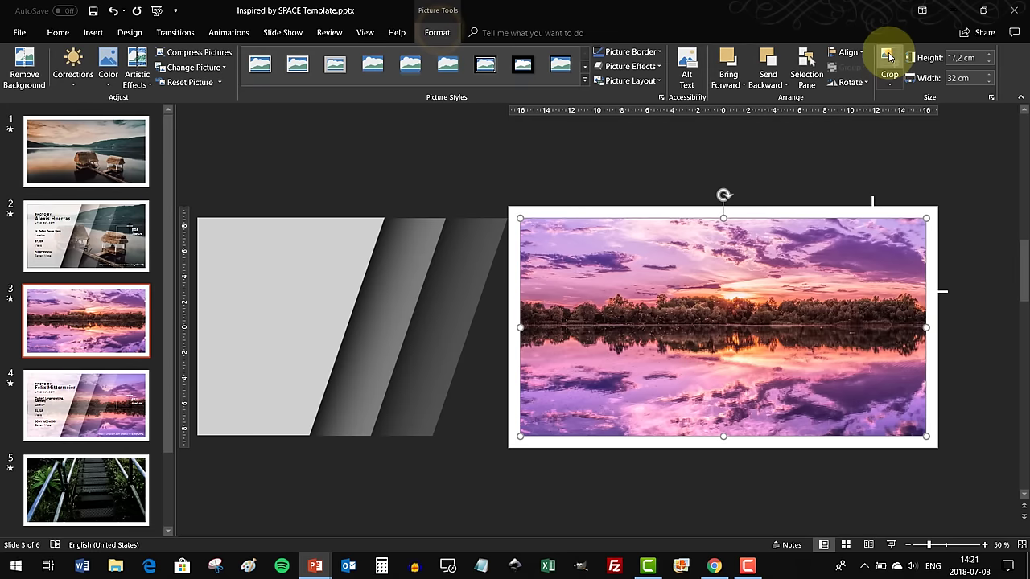
click(888, 63)
ctrl+scroll(902, 306, down, 2)
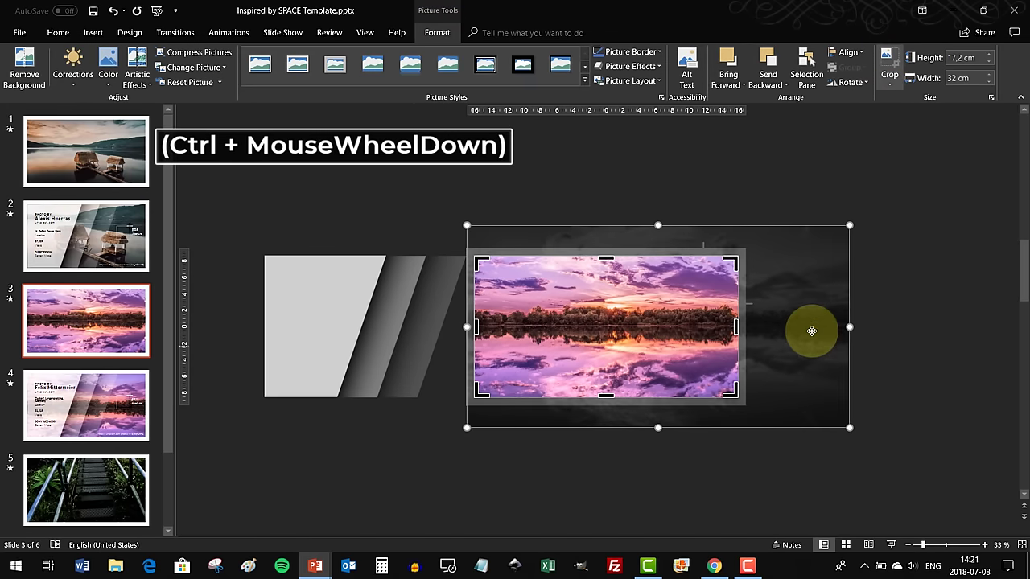
mouse_move(814, 329)
mouse_down()
mouse_move(748, 331)
mouse_move(844, 324)
mouse_move(781, 338)
mouse_move(819, 328)
mouse_up()
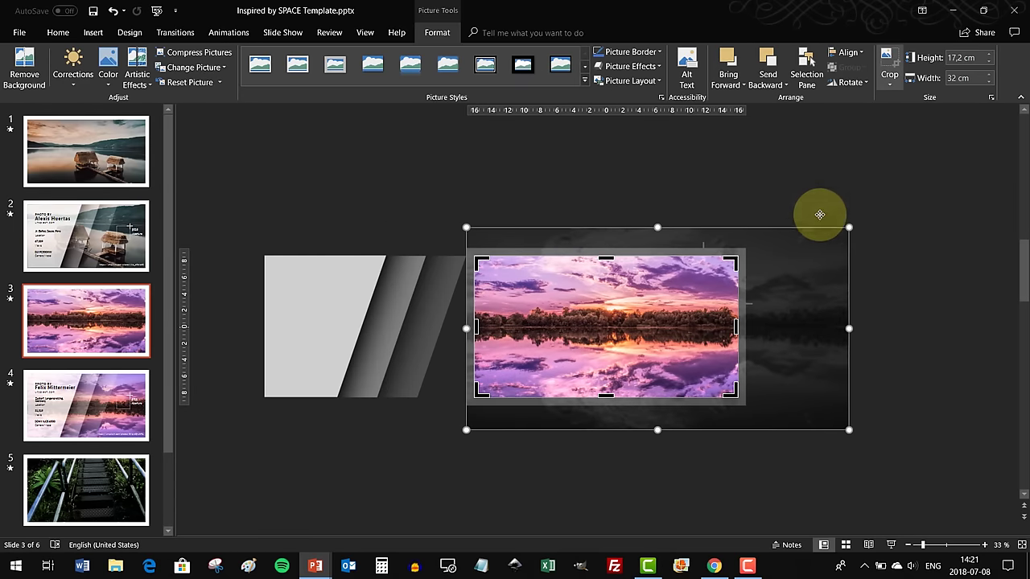
click(886, 62)
- Reposition slide 4's sunset photo within its crop frame and apply the crop
click(121, 402)
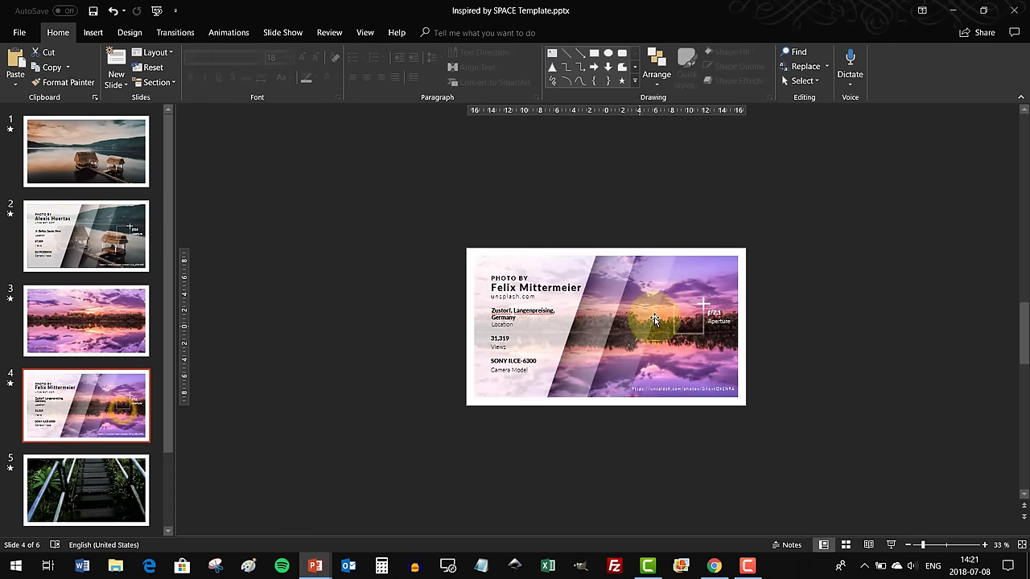
click(714, 269)
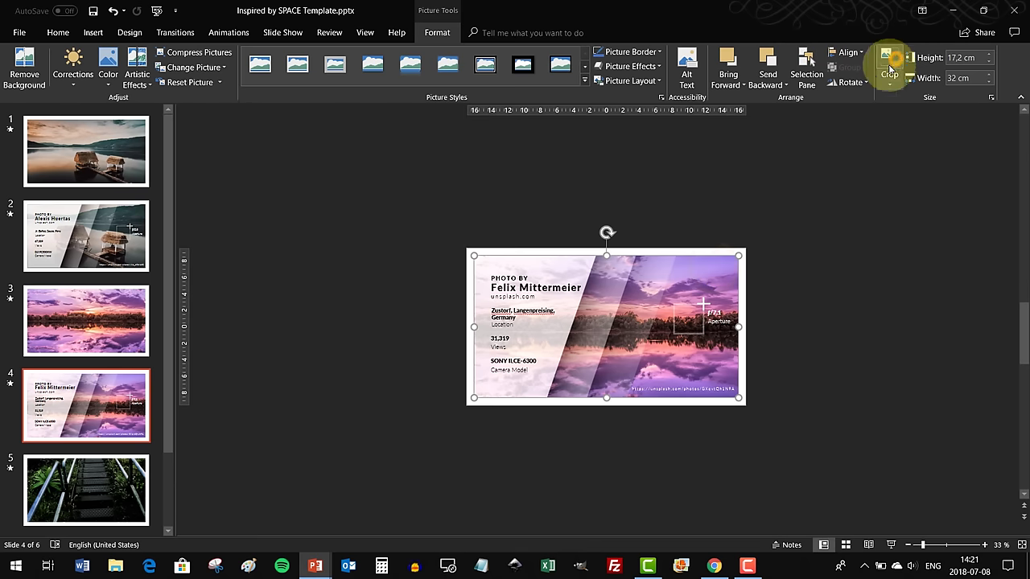
click(886, 77)
drag(700, 298, 683, 300)
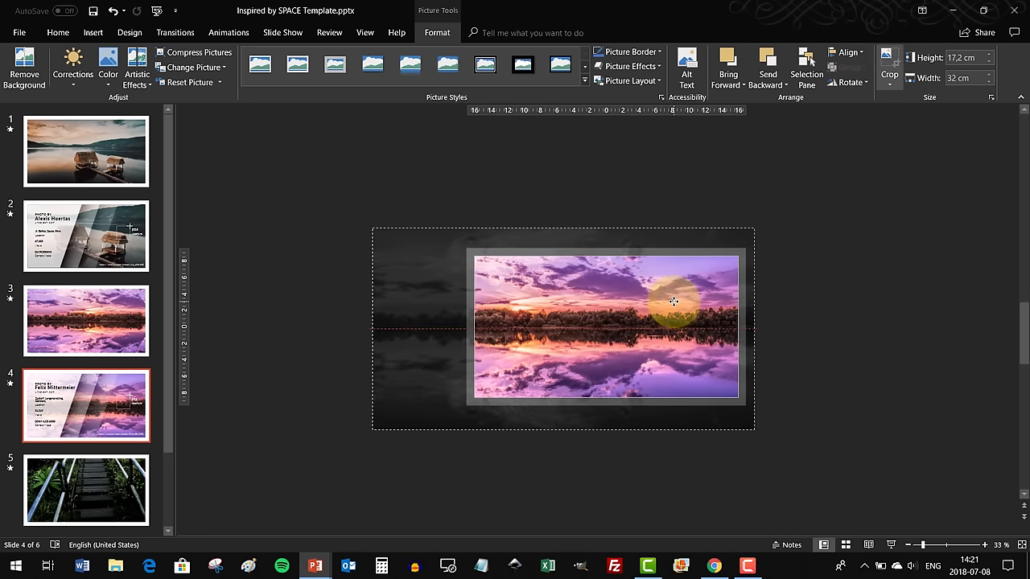
drag(673, 302, 667, 299)
click(887, 61)
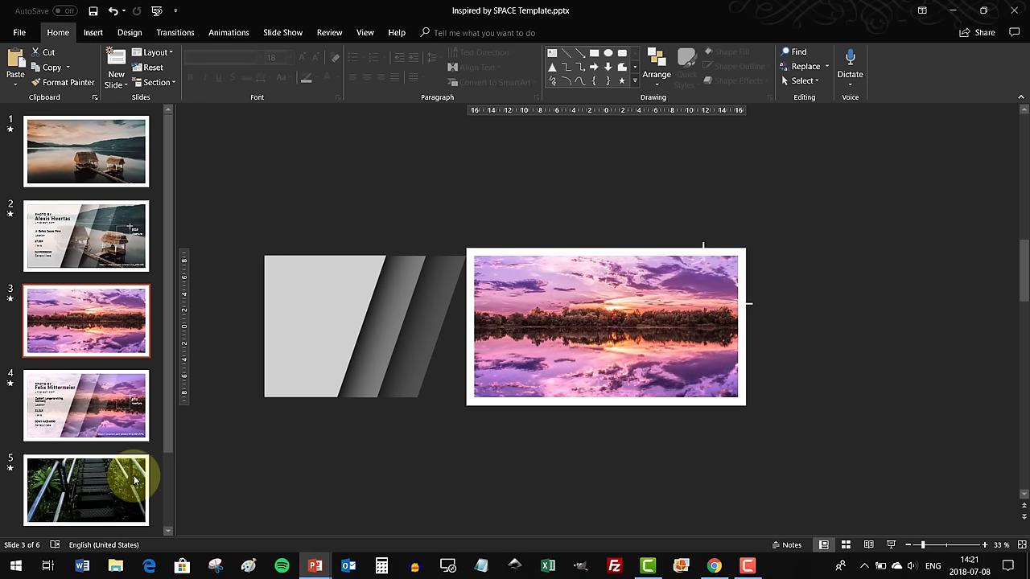
- Move slide 5's stair photo slightly down within its crop and apply it
click(98, 491)
click(667, 257)
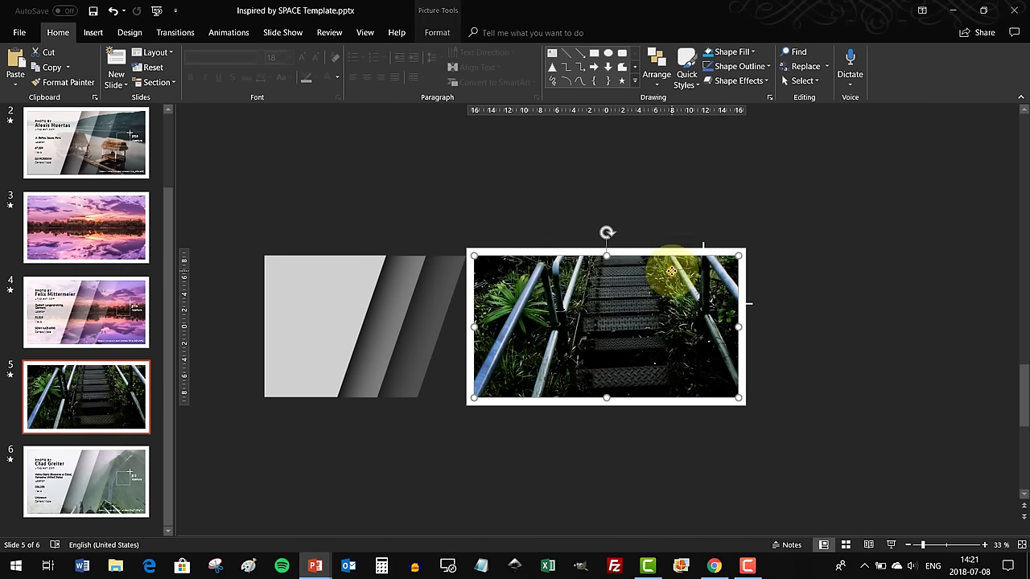
click(437, 32)
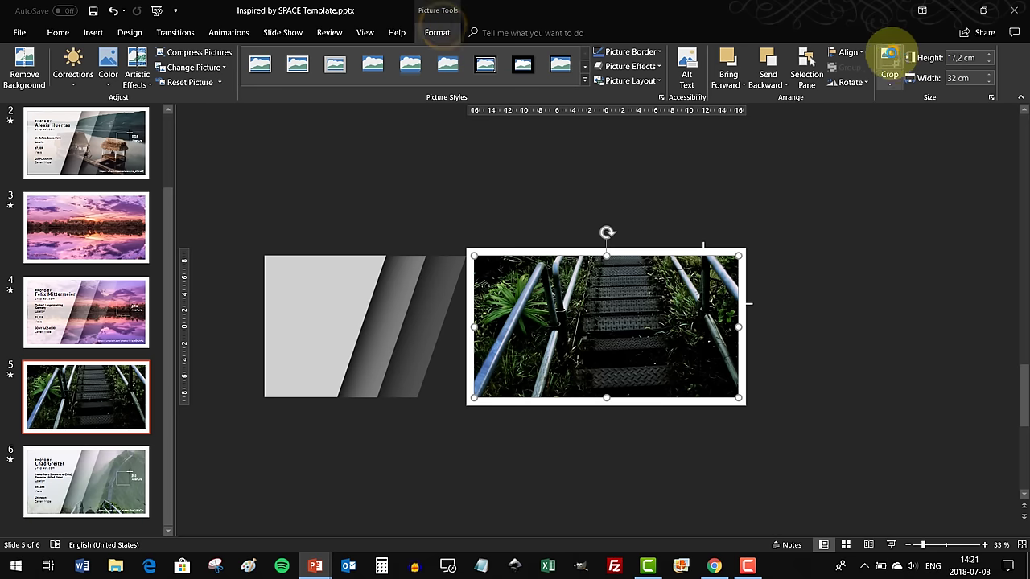
click(886, 61)
mouse_move(692, 201)
mouse_down()
mouse_move(690, 315)
mouse_move(695, 133)
mouse_move(695, 210)
mouse_up()
click(887, 62)
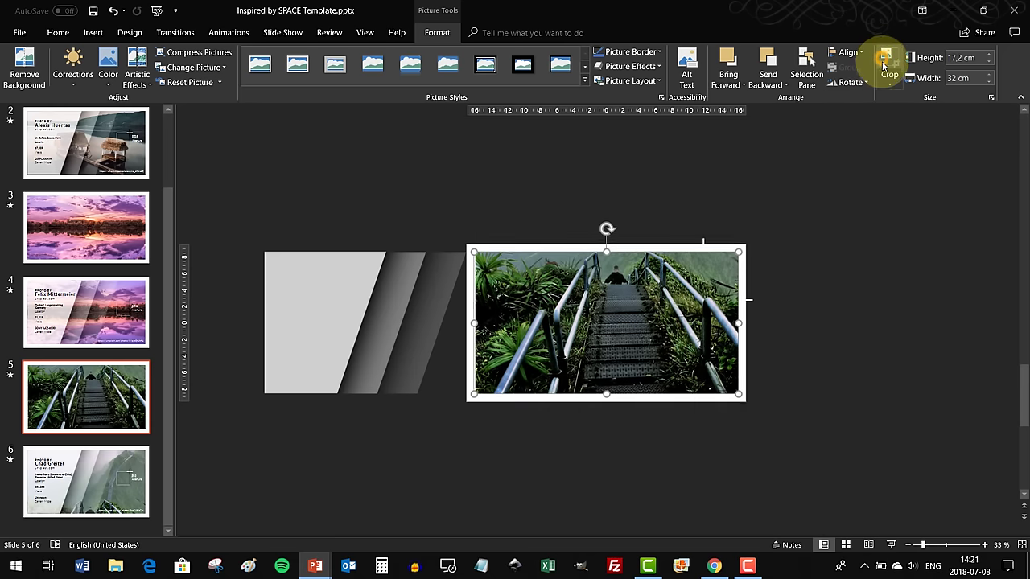
- Crop slide 6's photo and drag the image so the stairs fill the frame
click(144, 475)
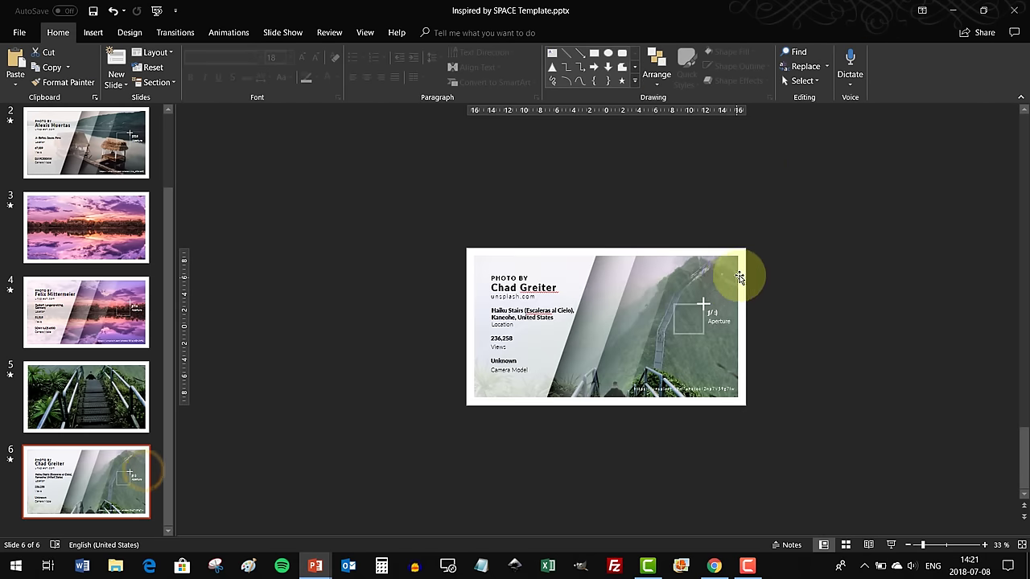
click(734, 274)
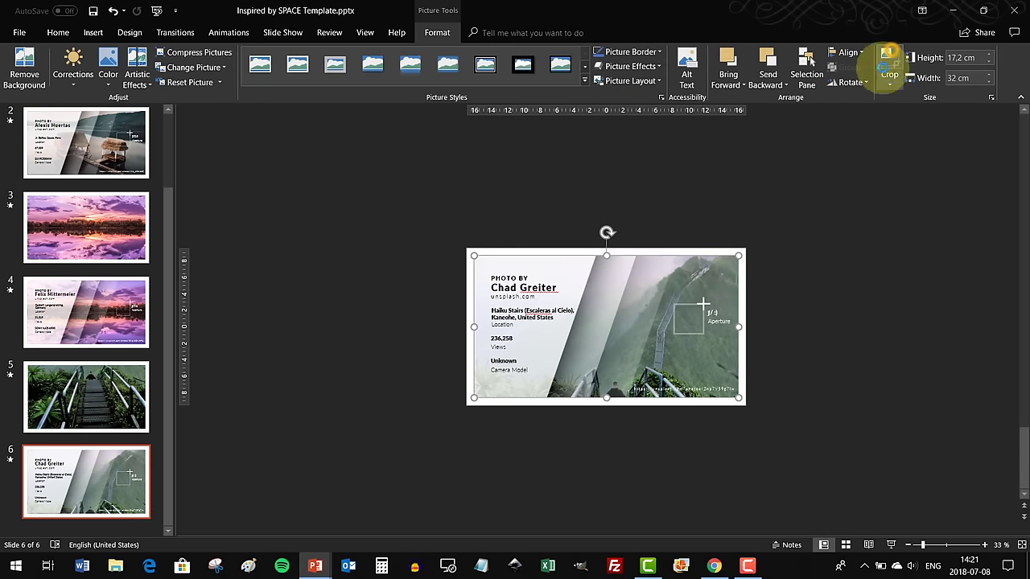
click(889, 63)
drag(671, 324, 745, 144)
click(886, 58)
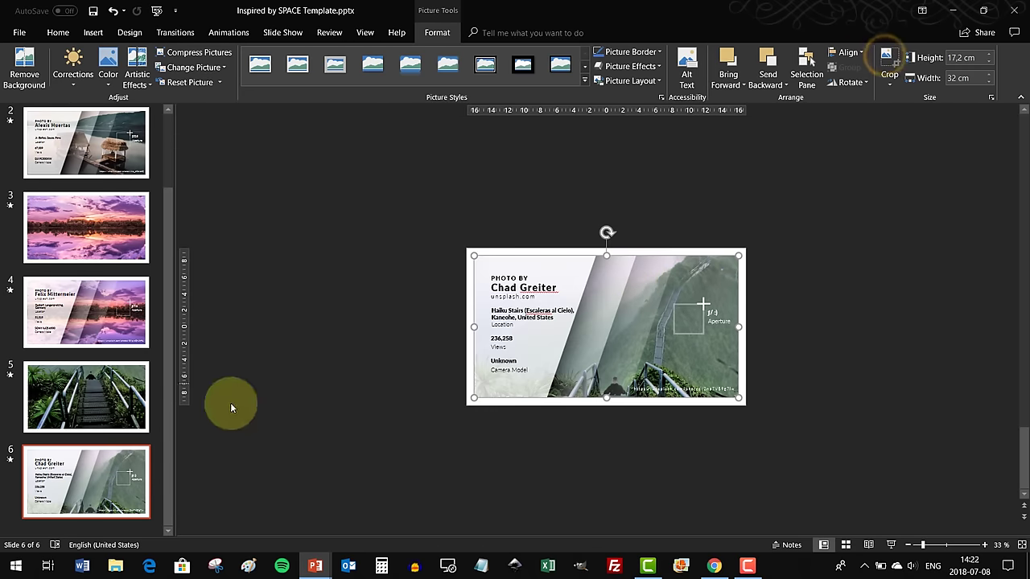